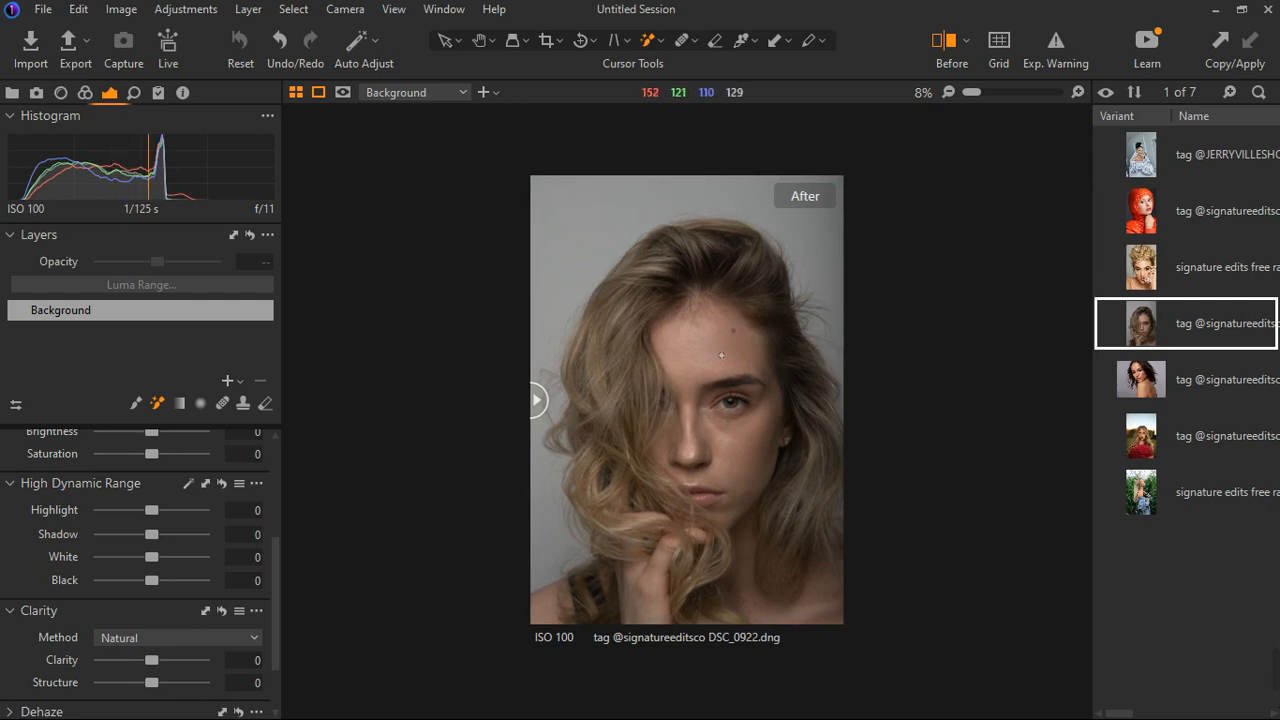
- Hide the before/after comparison and examine the portrait's skin, eye, lips, hair and hand up close
{"action": "left_click", "coordinate": [946, 53]}
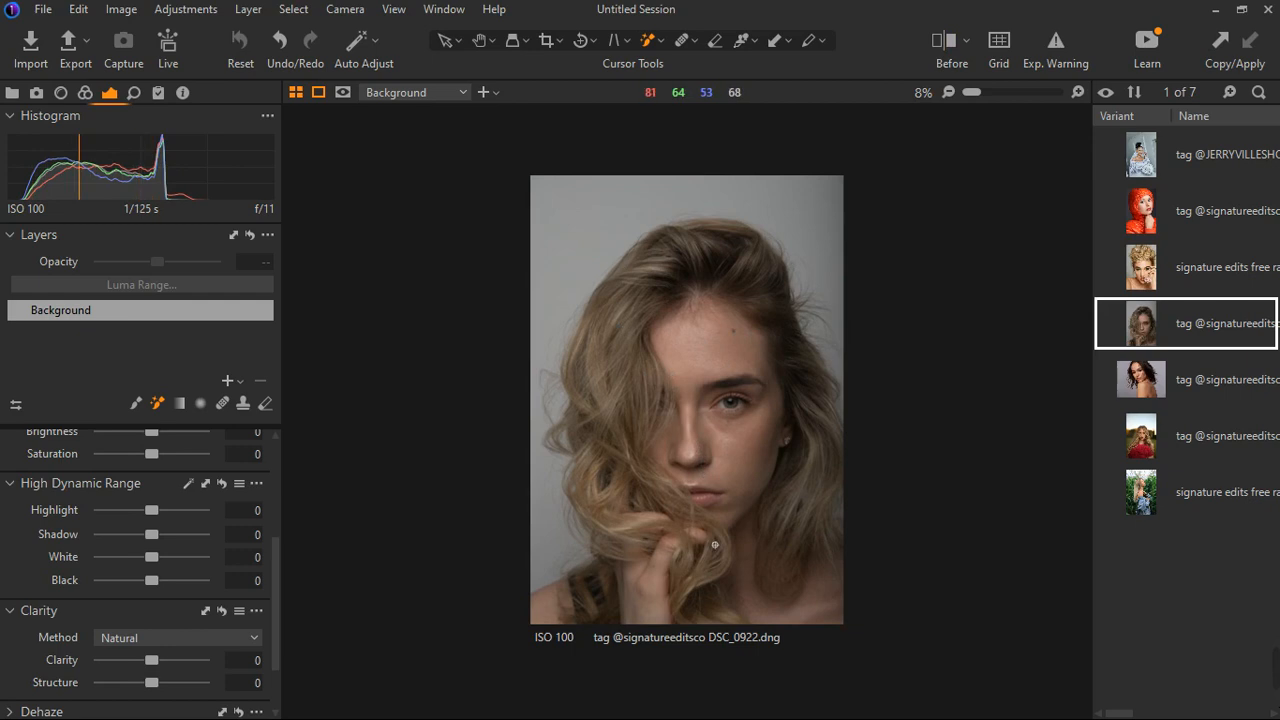
{"action": "scroll", "coordinate": [714, 544], "scroll_direction": "up", "scroll_amount": 2}
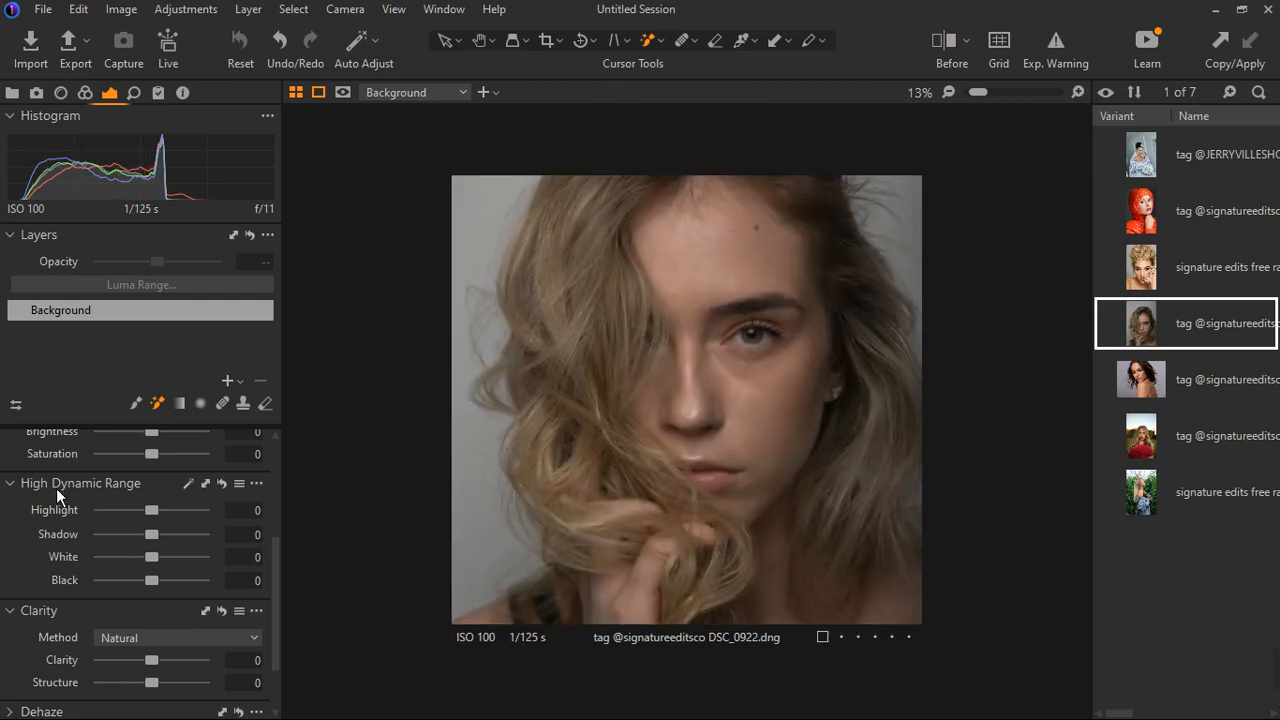
{"action": "scroll", "coordinate": [26, 510], "scroll_direction": "up", "scroll_amount": 1}
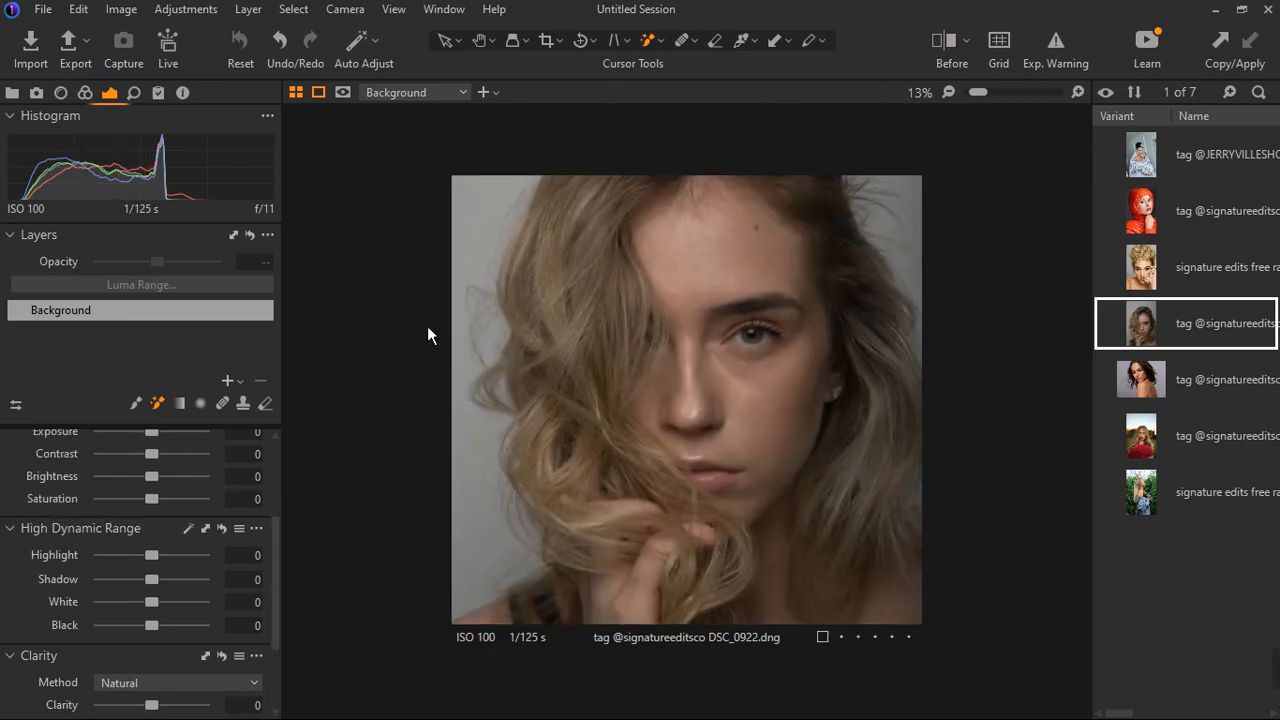
{"action": "scroll", "coordinate": [602, 372], "scroll_direction": "down", "scroll_amount": 2}
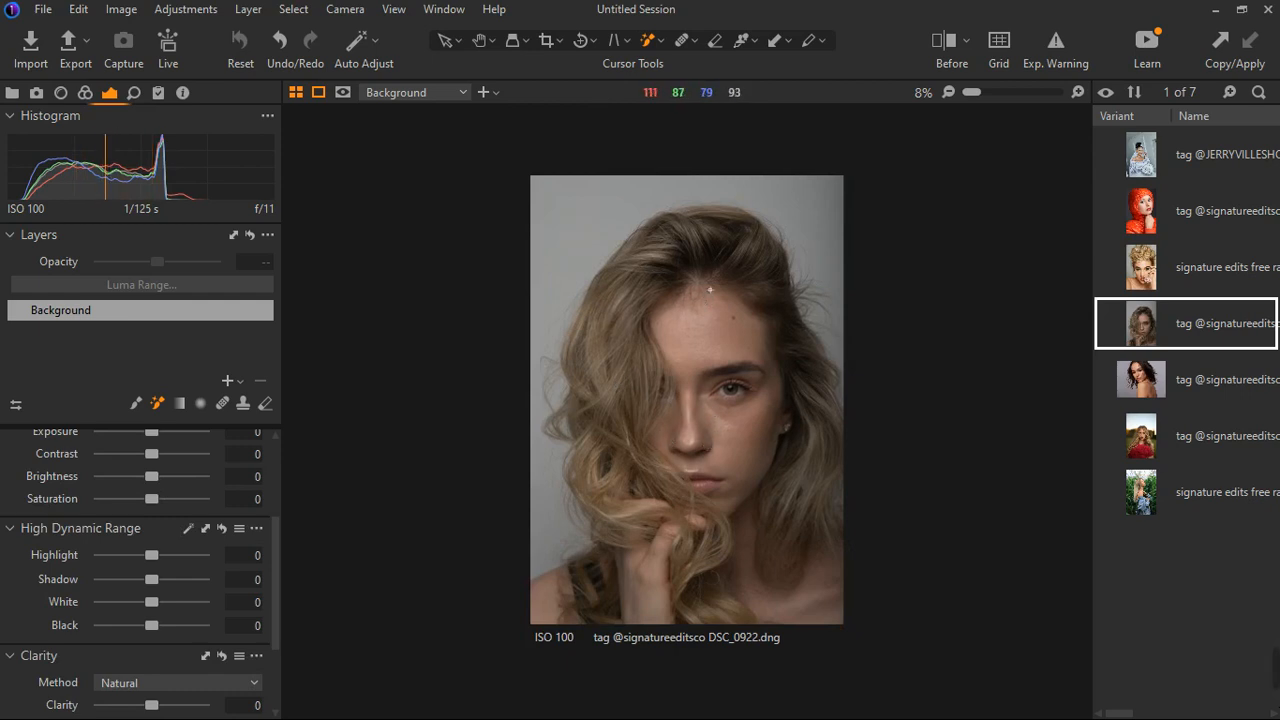
{"action": "scroll", "coordinate": [710, 289], "scroll_direction": "up", "scroll_amount": 4}
{"action": "scroll", "coordinate": [710, 289], "scroll_direction": "down", "scroll_amount": 3}
{"action": "scroll", "coordinate": [741, 538], "scroll_direction": "up", "scroll_amount": 4}
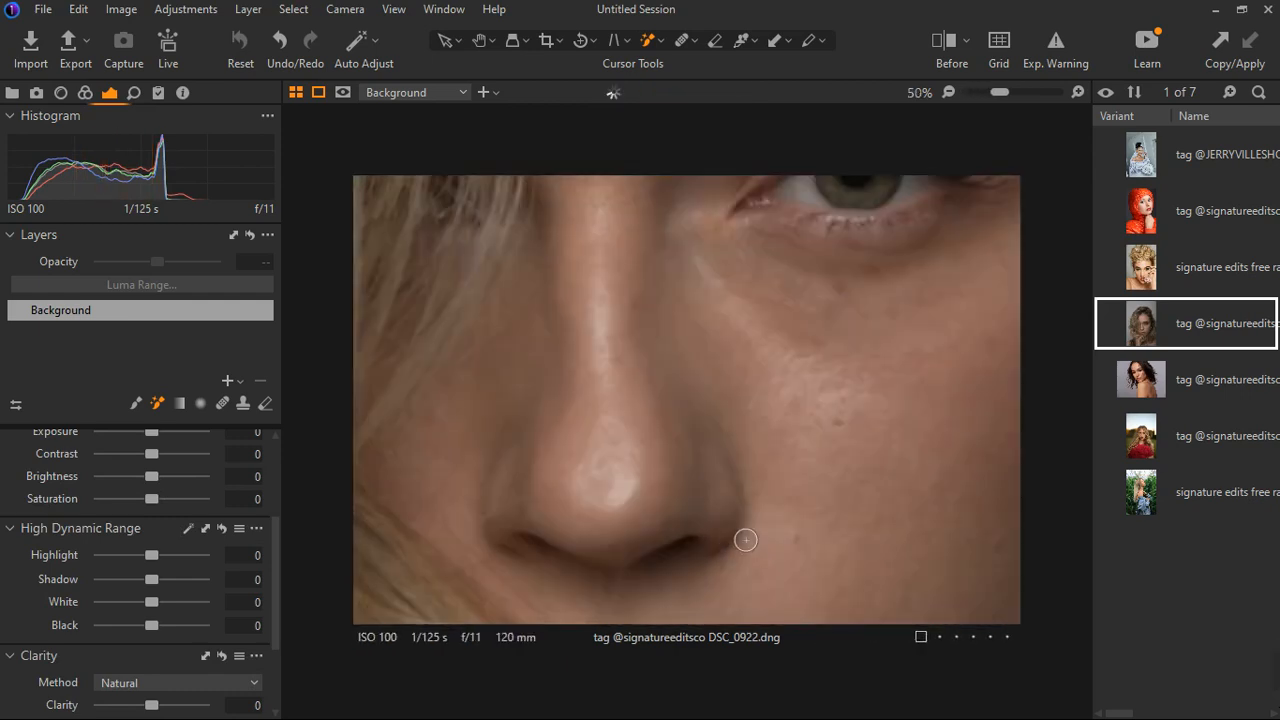
{"action": "scroll", "coordinate": [745, 540], "scroll_direction": "down", "scroll_amount": 1}
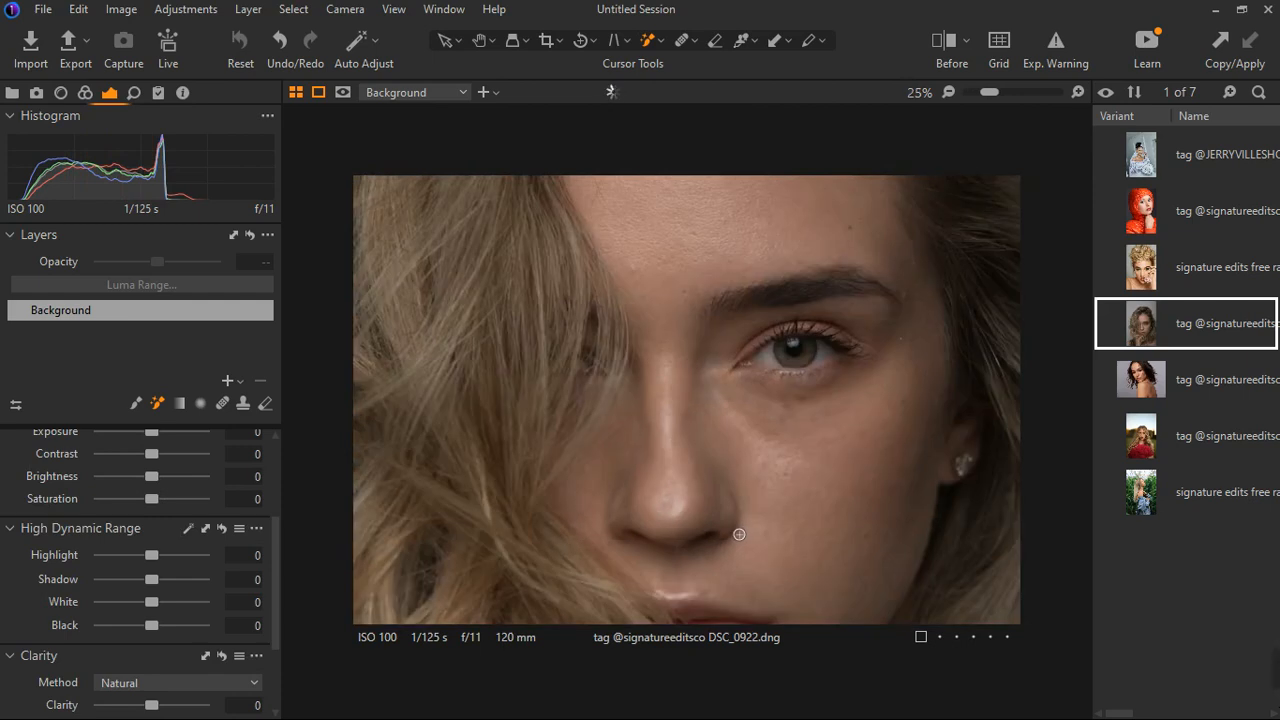
{"action": "scroll", "coordinate": [738, 533], "scroll_direction": "down", "scroll_amount": 1}
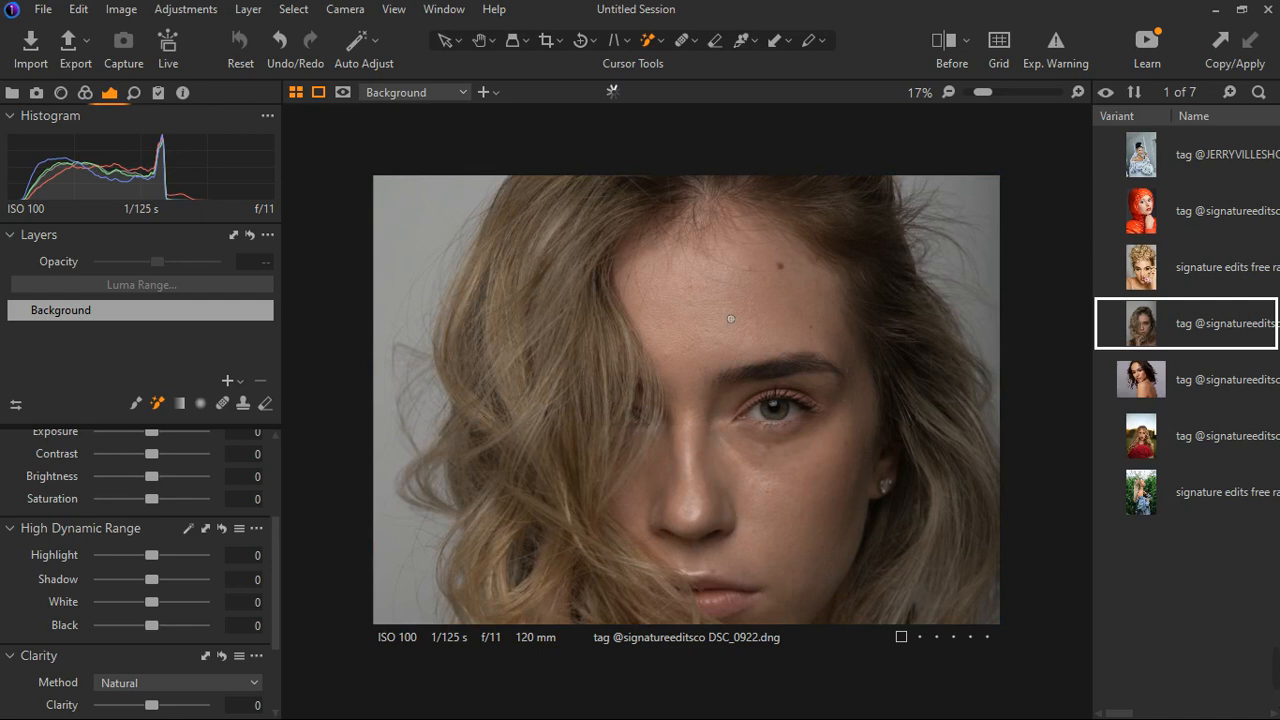
{"action": "scroll", "coordinate": [752, 492], "scroll_direction": "up", "scroll_amount": 1}
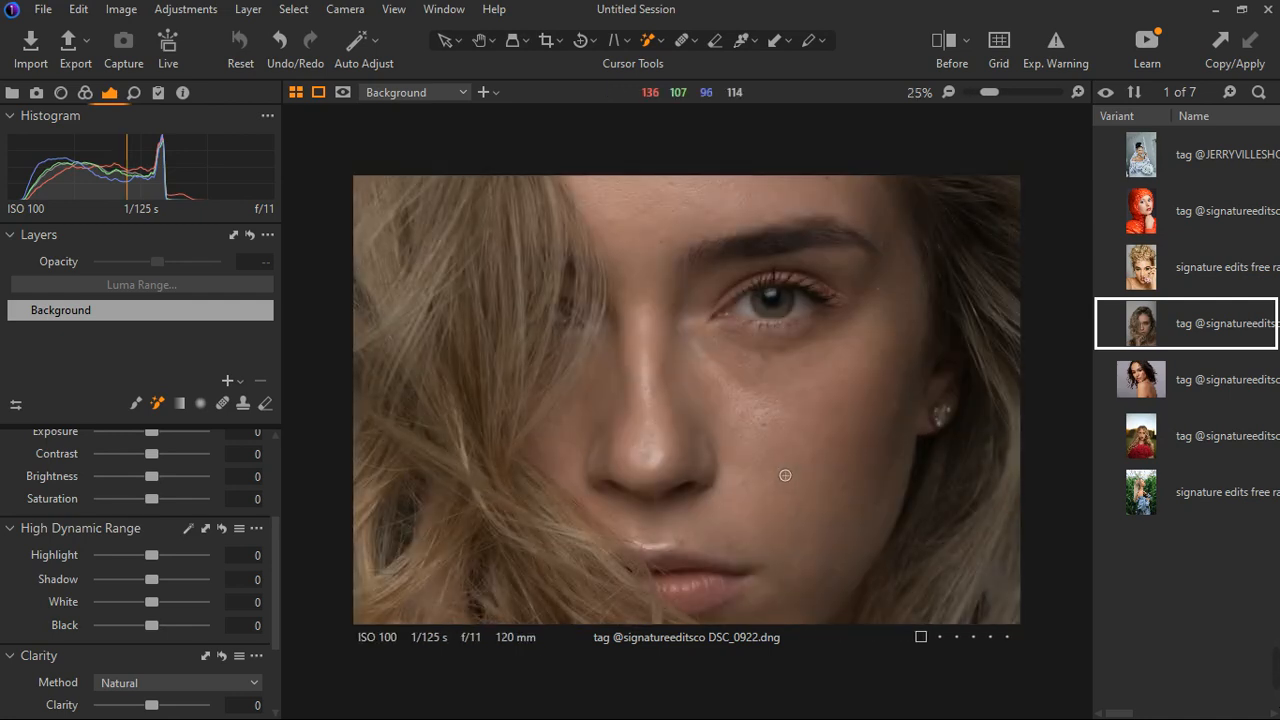
{"action": "scroll", "coordinate": [811, 381], "scroll_direction": "down", "scroll_amount": 2}
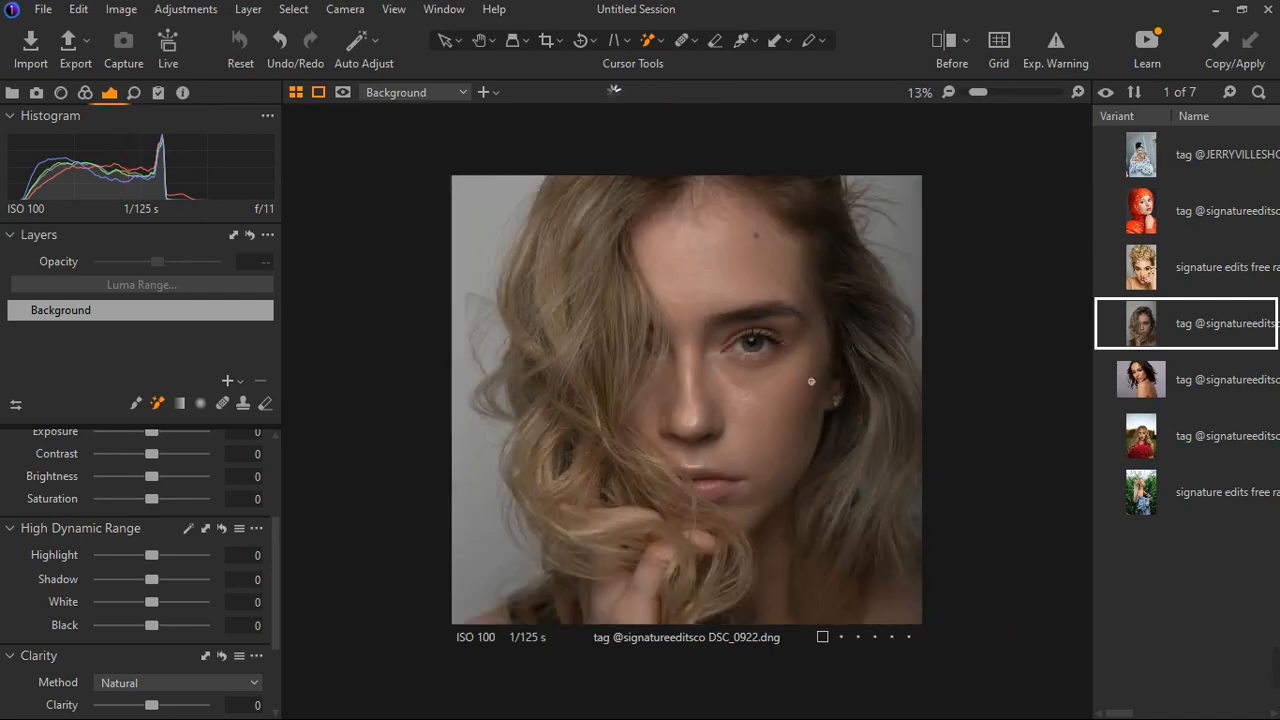
{"action": "scroll", "coordinate": [735, 440], "scroll_direction": "up", "scroll_amount": 2}
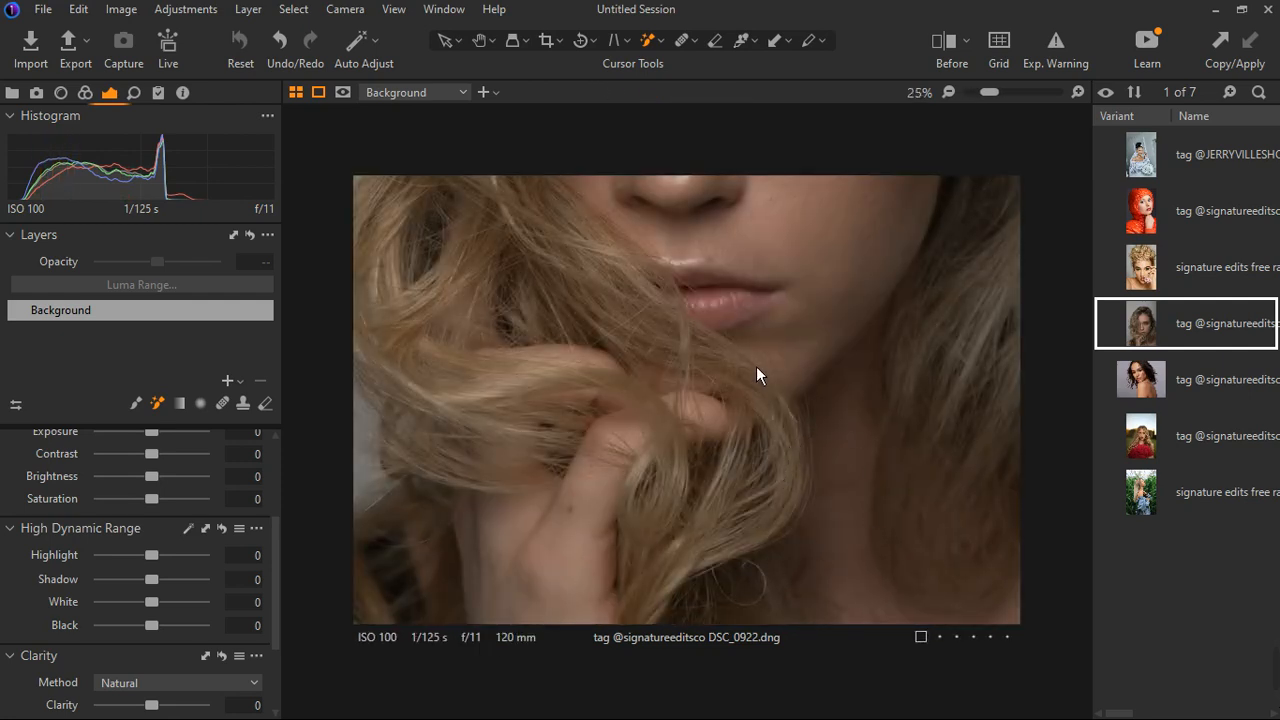
- Show the before/after split, inspect the whole portrait and the eye area up close, and hide the comparison
{"action": "key", "text": "y"}
{"action": "left_click_drag", "start_coordinate": [700, 420], "coordinate": [363, 400]}
{"action": "scroll", "coordinate": [655, 396], "scroll_direction": "down", "scroll_amount": 2}
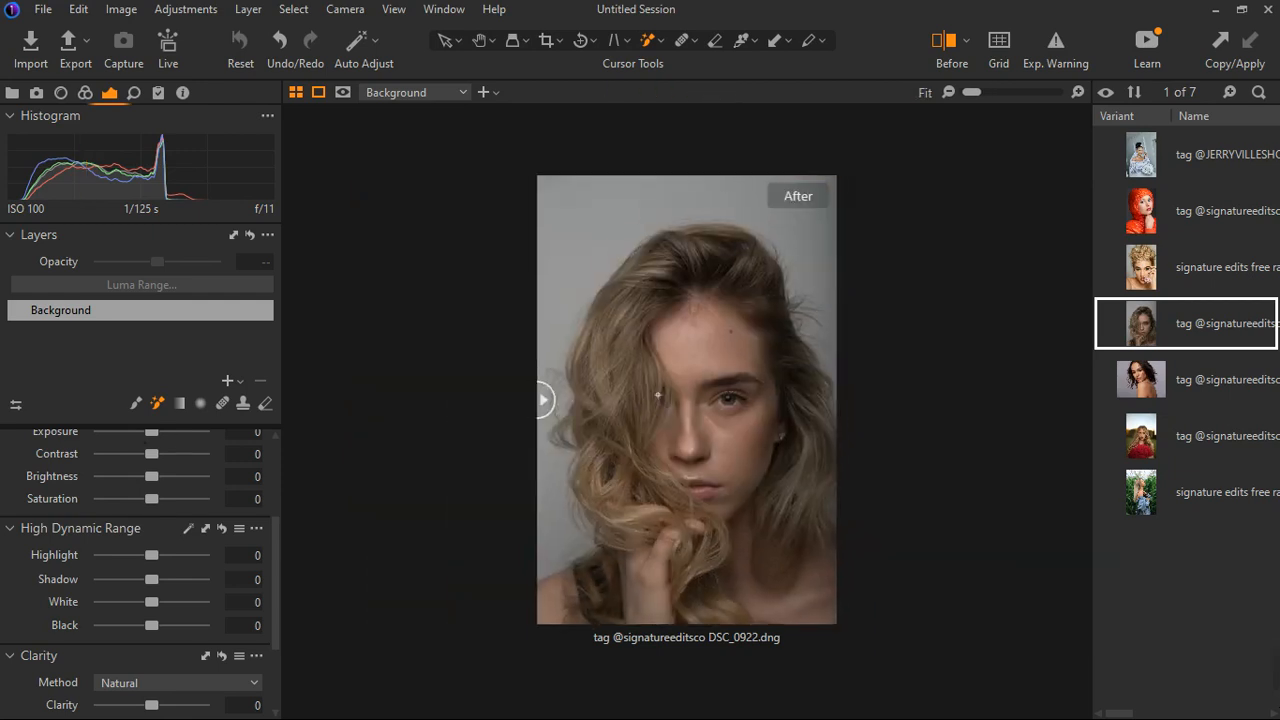
{"action": "scroll", "coordinate": [742, 422], "scroll_direction": "up", "scroll_amount": 2}
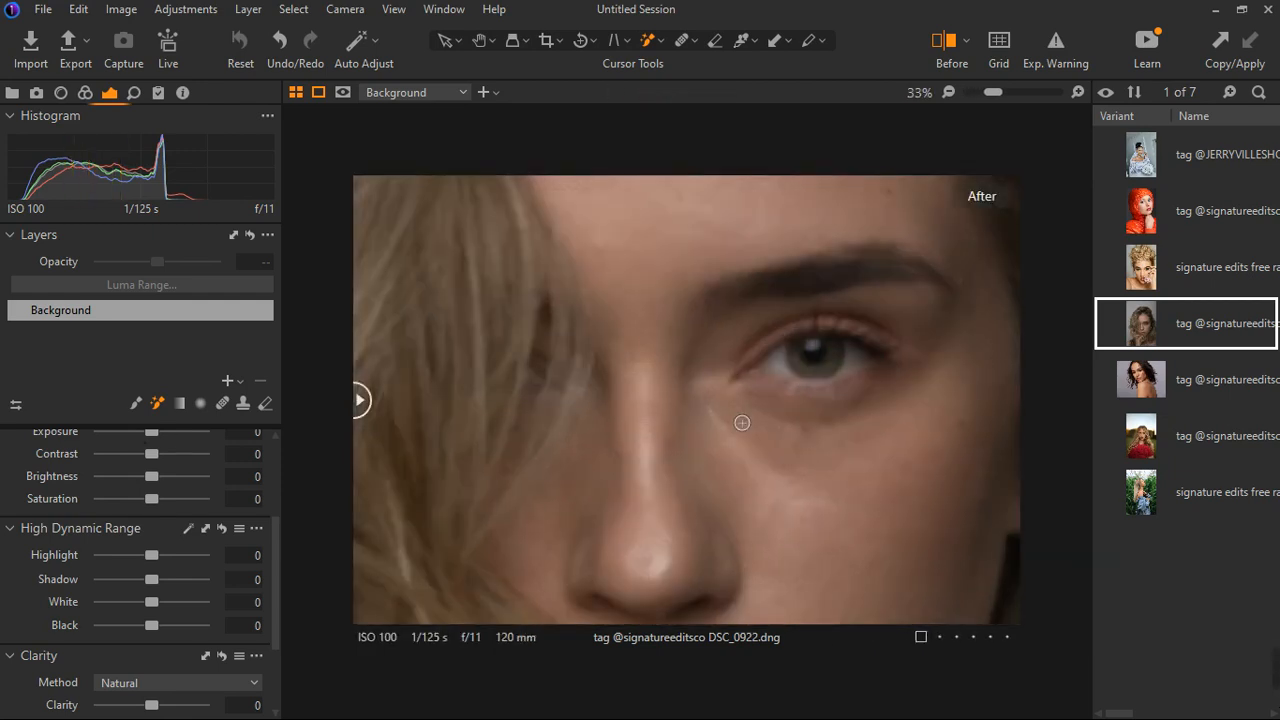
{"action": "scroll", "coordinate": [742, 422], "scroll_direction": "down", "scroll_amount": 2}
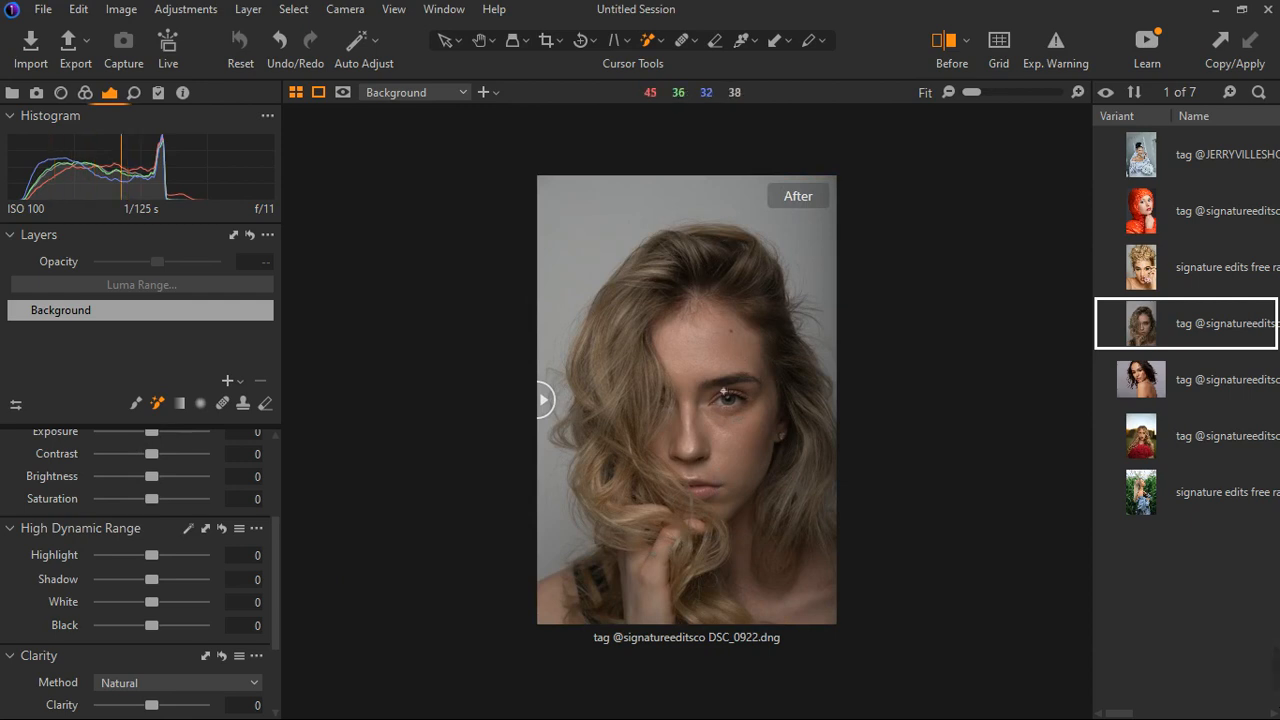
{"action": "left_click", "coordinate": [942, 60]}
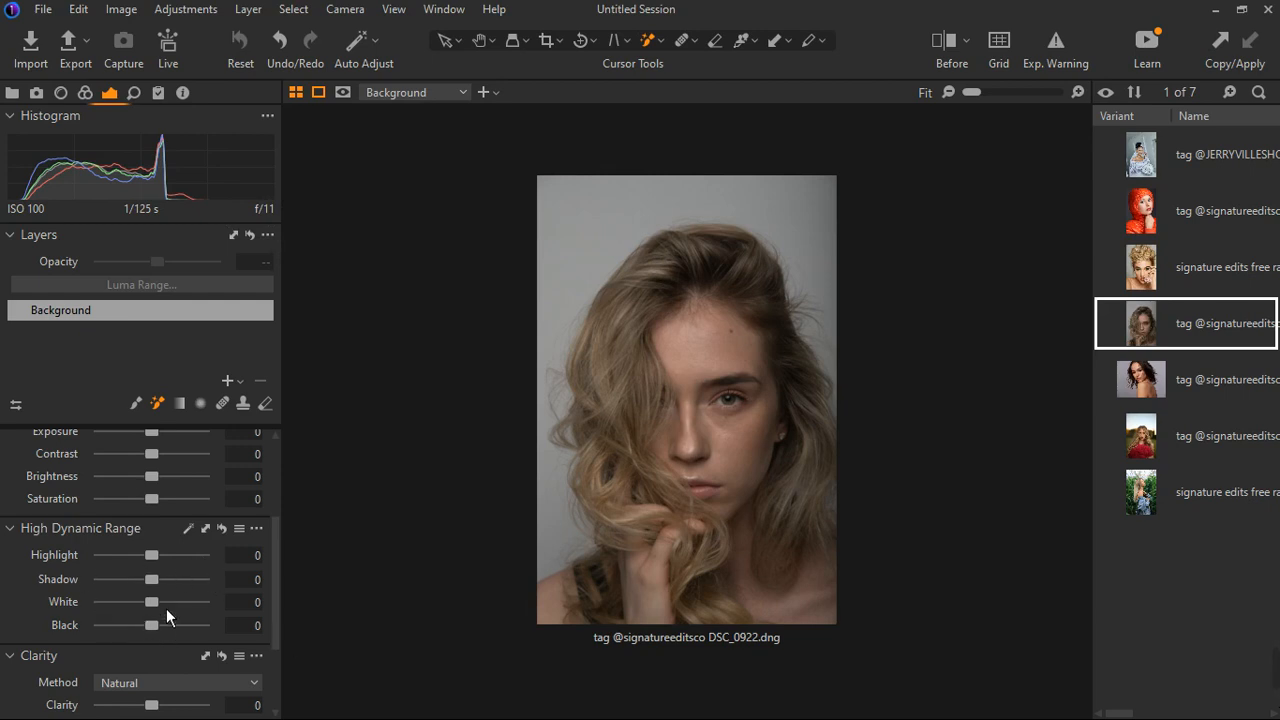
- Try High Dynamic Range White and Highlight at 100 on the Background layer, resetting both to 0 after each trial
{"action": "left_click_drag", "start_coordinate": [166, 608], "coordinate": [249, 596]}
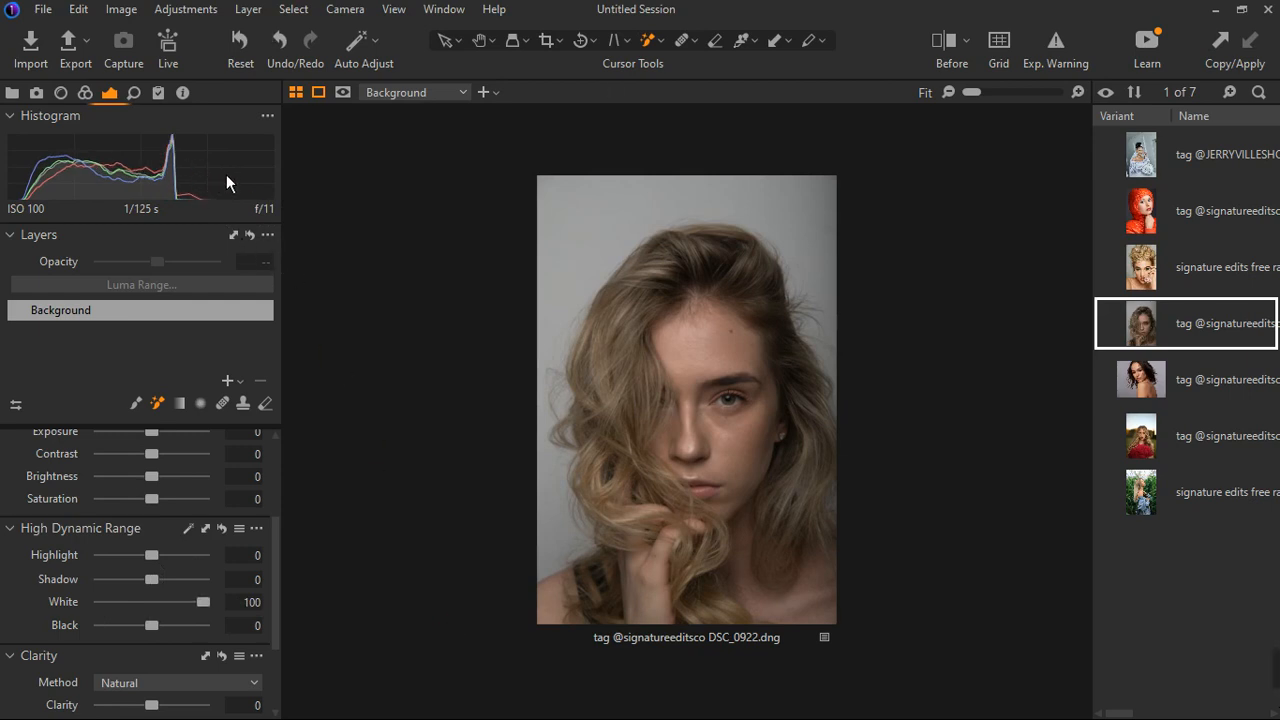
{"action": "left_click_drag", "start_coordinate": [161, 559], "coordinate": [306, 559]}
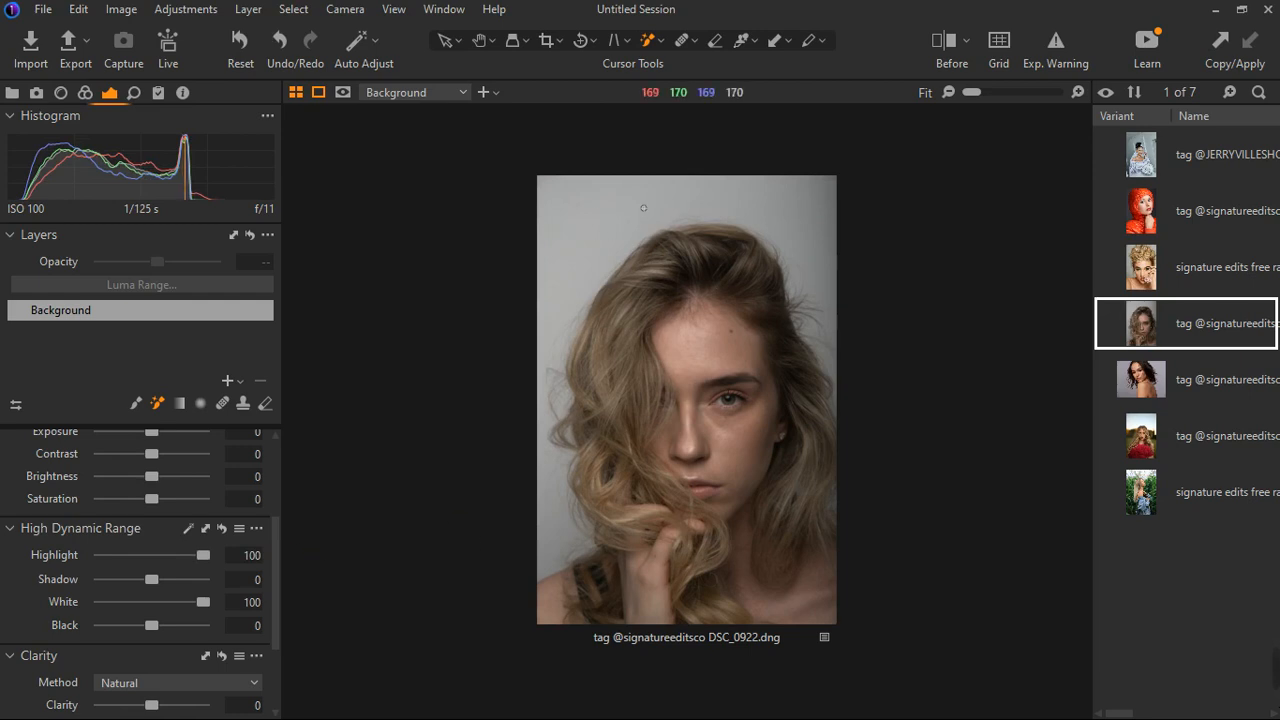
{"action": "double_click", "coordinate": [219, 567]}
{"action": "double_click", "coordinate": [217, 606]}
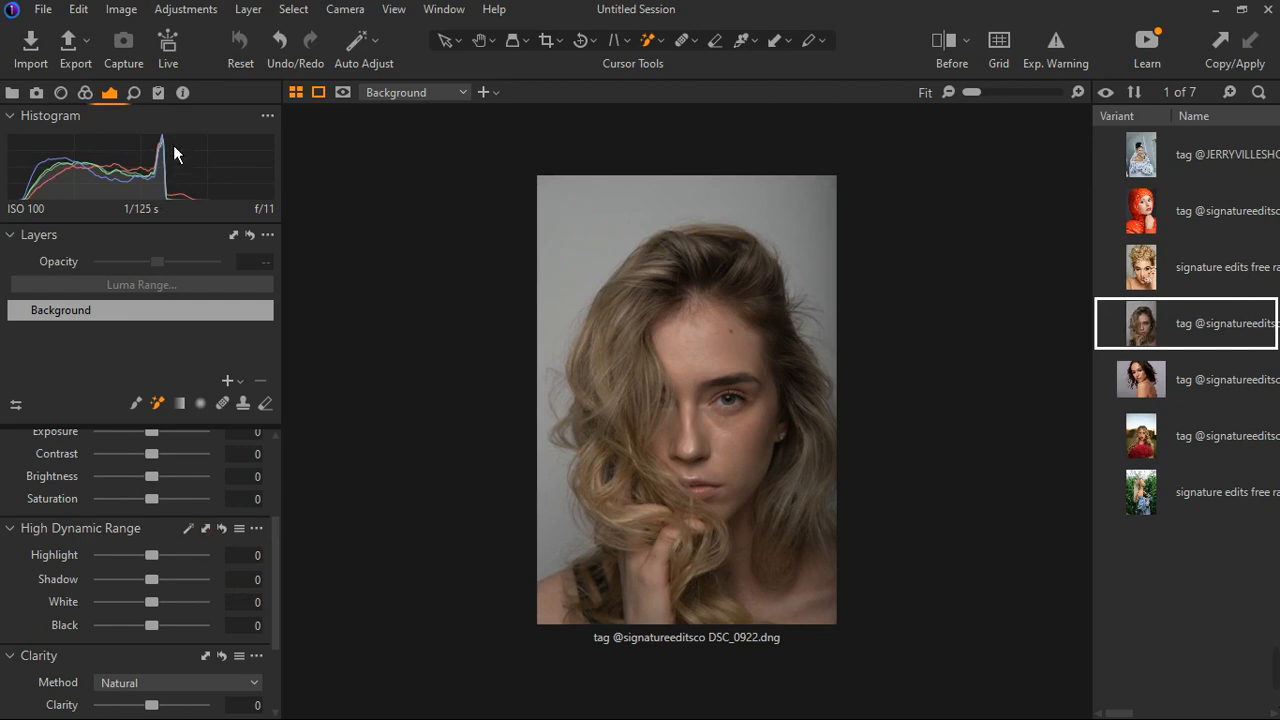
{"action": "left_click_drag", "start_coordinate": [161, 566], "coordinate": [325, 569]}
{"action": "scroll", "coordinate": [164, 612], "scroll_direction": "up", "scroll_amount": 2}
{"action": "left_click_drag", "start_coordinate": [160, 603], "coordinate": [442, 635]}
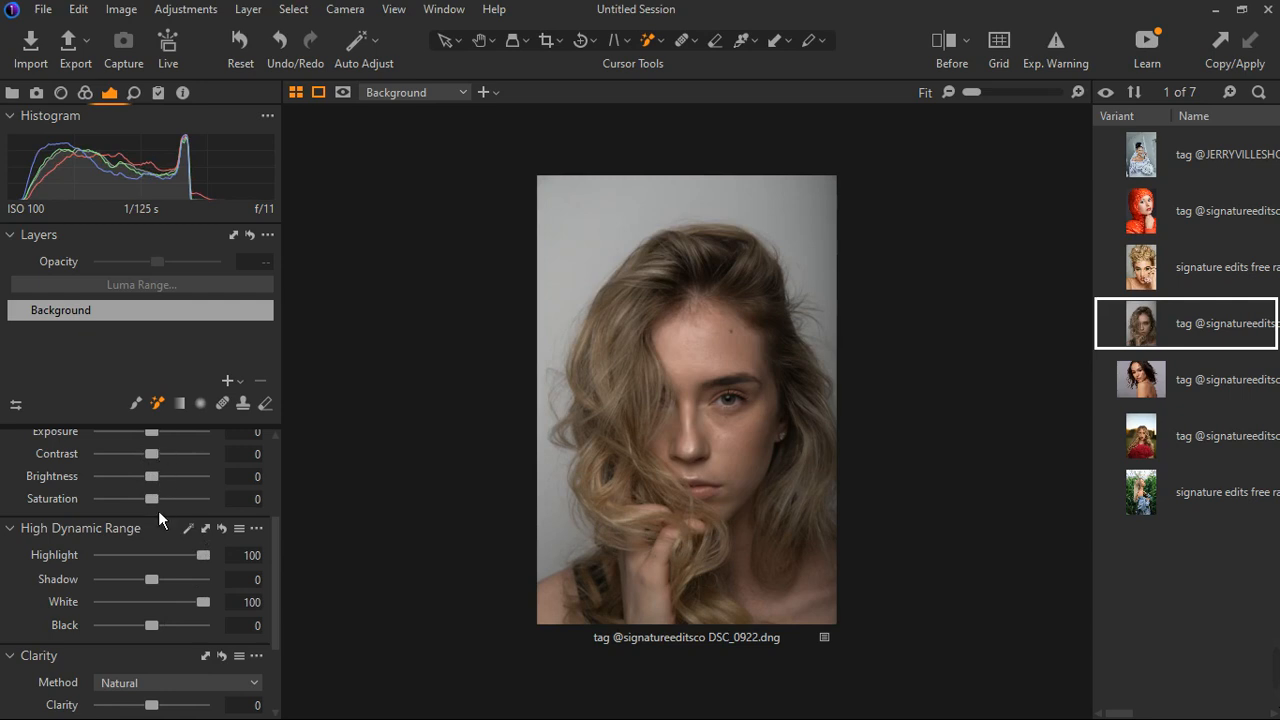
{"action": "double_click", "coordinate": [206, 557]}
{"action": "double_click", "coordinate": [205, 602]}
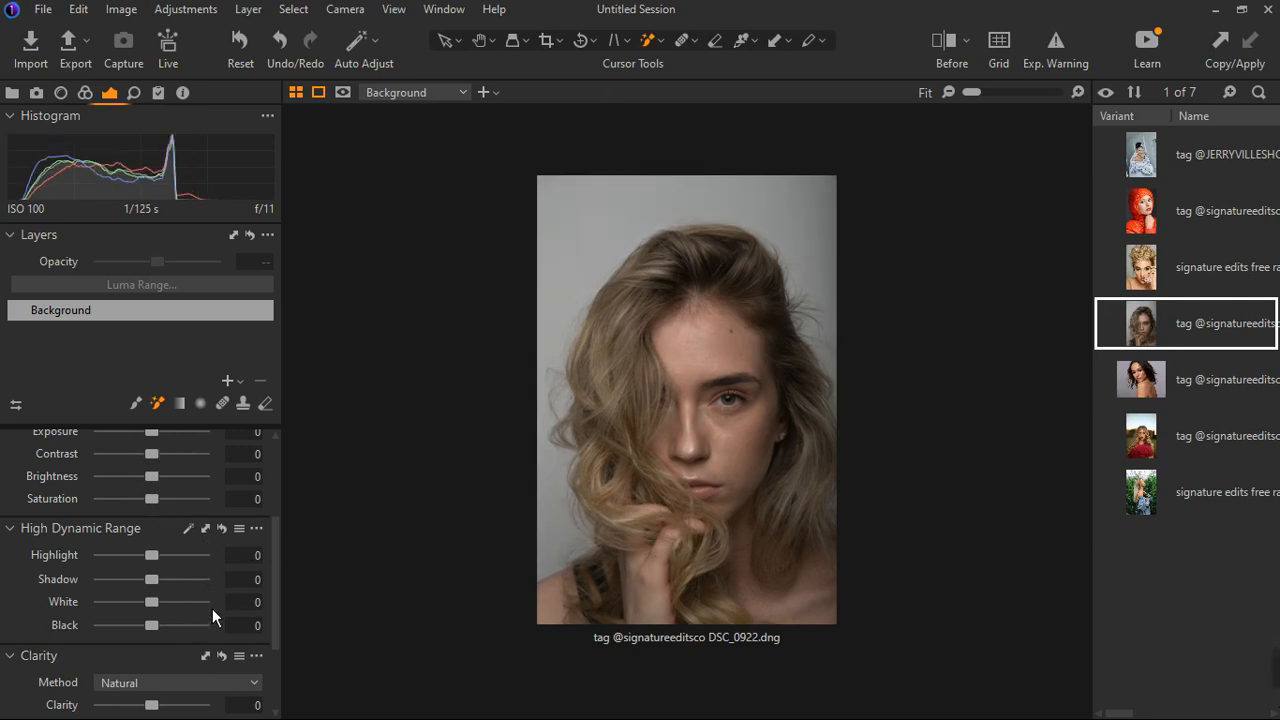
- Add a new filled adjustment layer above Background and name it "full adjustment"
{"action": "left_click", "coordinate": [242, 382]}
{"action": "left_click", "coordinate": [290, 428]}
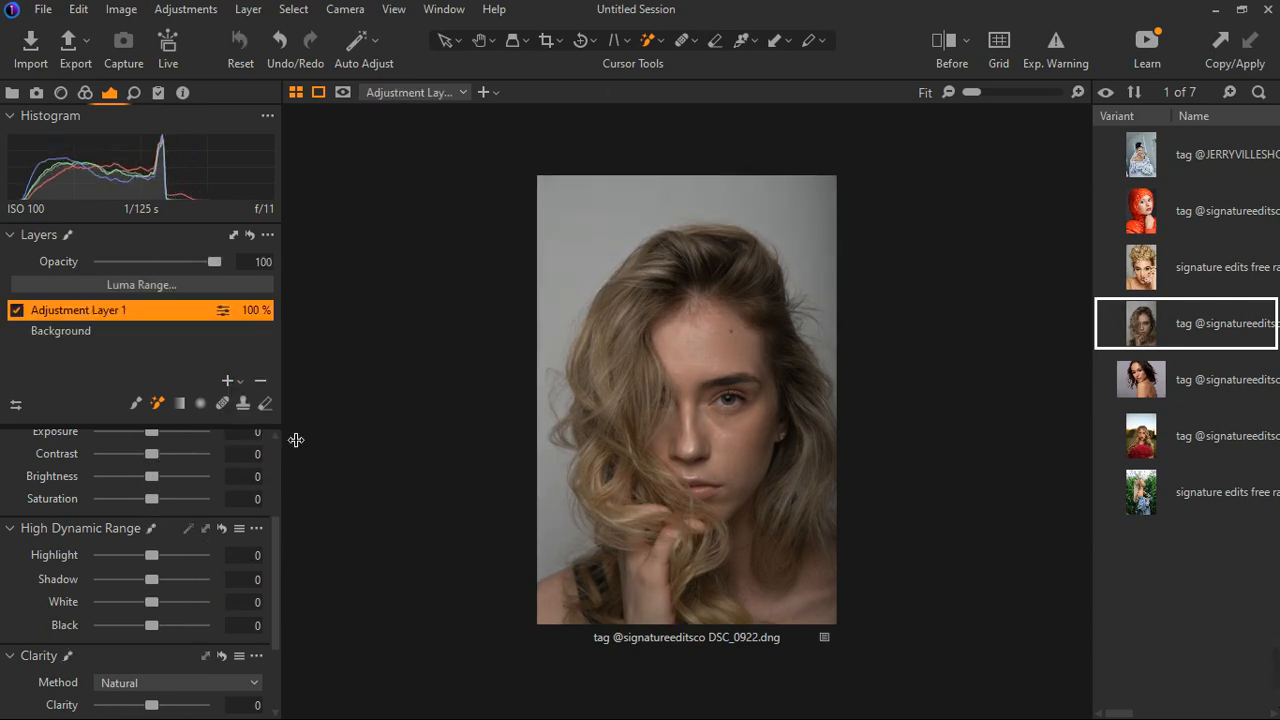
{"action": "double_click", "coordinate": [80, 314]}
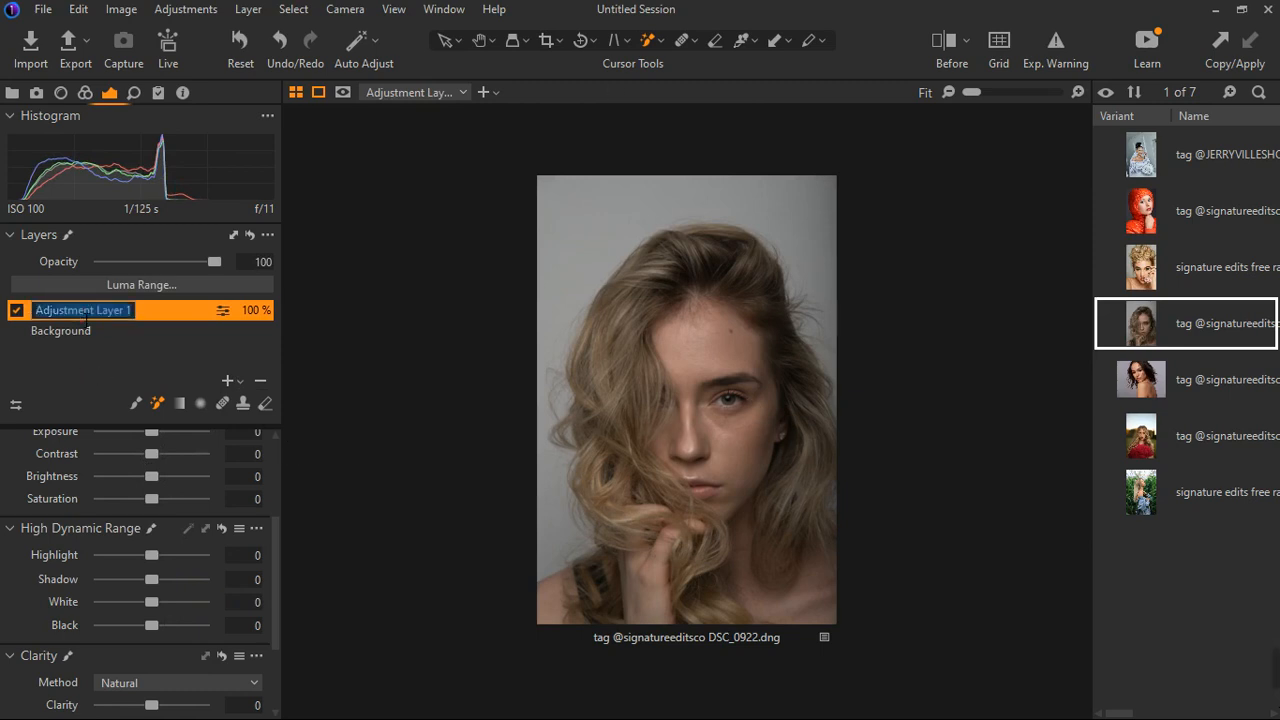
{"action": "type", "text": "ff"}
{"action": "key", "text": "BackSpace"}
{"action": "key", "text": "BackSpace"}
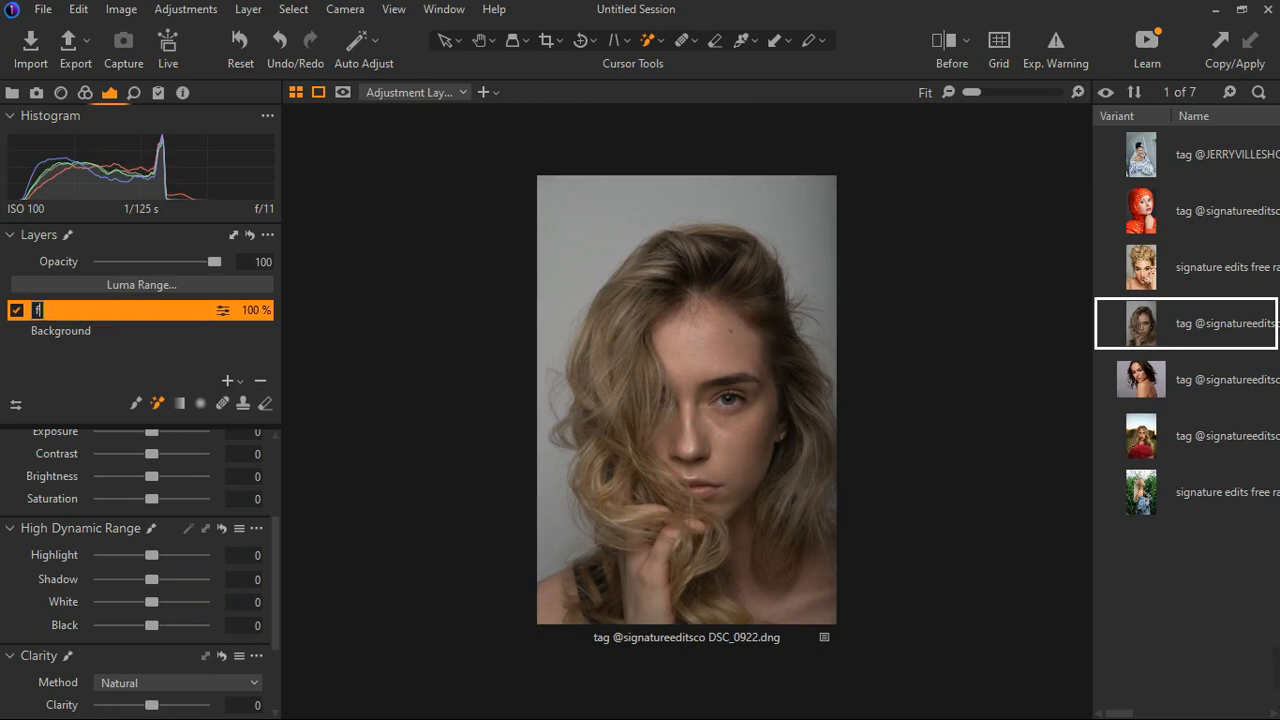
{"action": "type", "text": "full adjustment"}
{"action": "key", "text": "Return"}
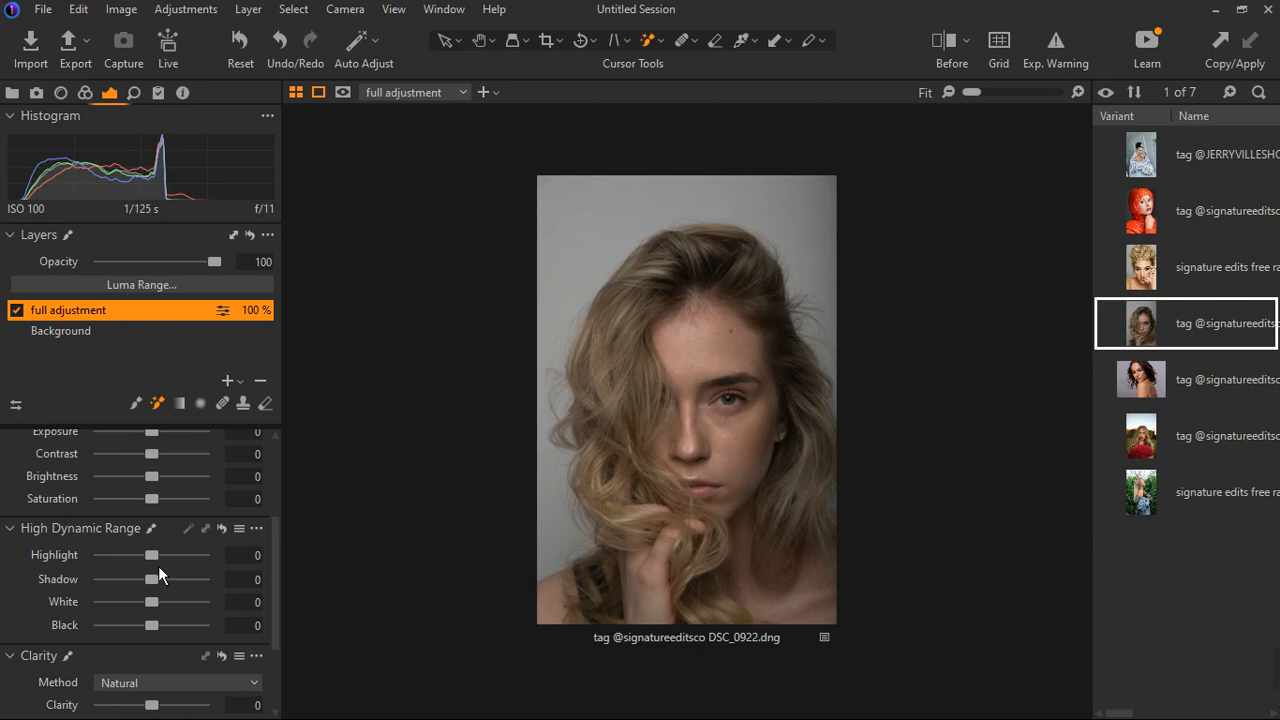
- Set High Dynamic Range Highlight and White to 100 on the full adjustment layer, and compare the photo with the layer off and on
{"action": "left_click_drag", "start_coordinate": [158, 565], "coordinate": [219, 565]}
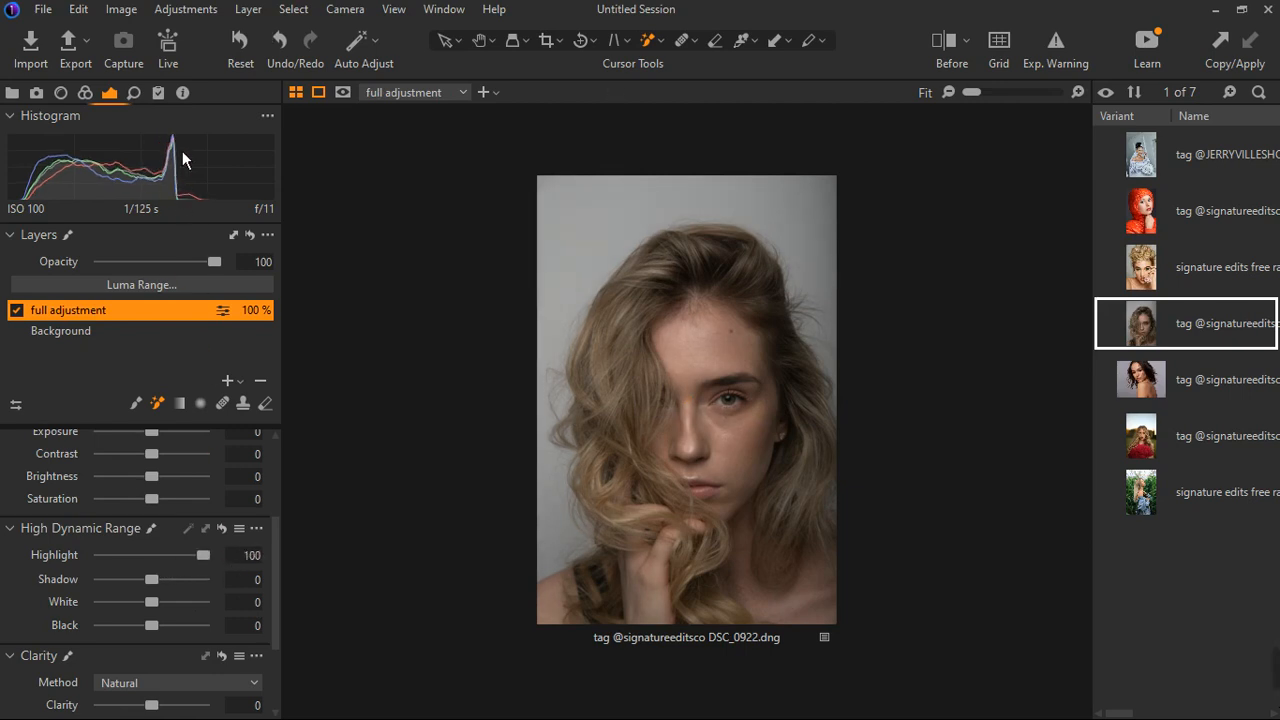
{"action": "double_click", "coordinate": [211, 560]}
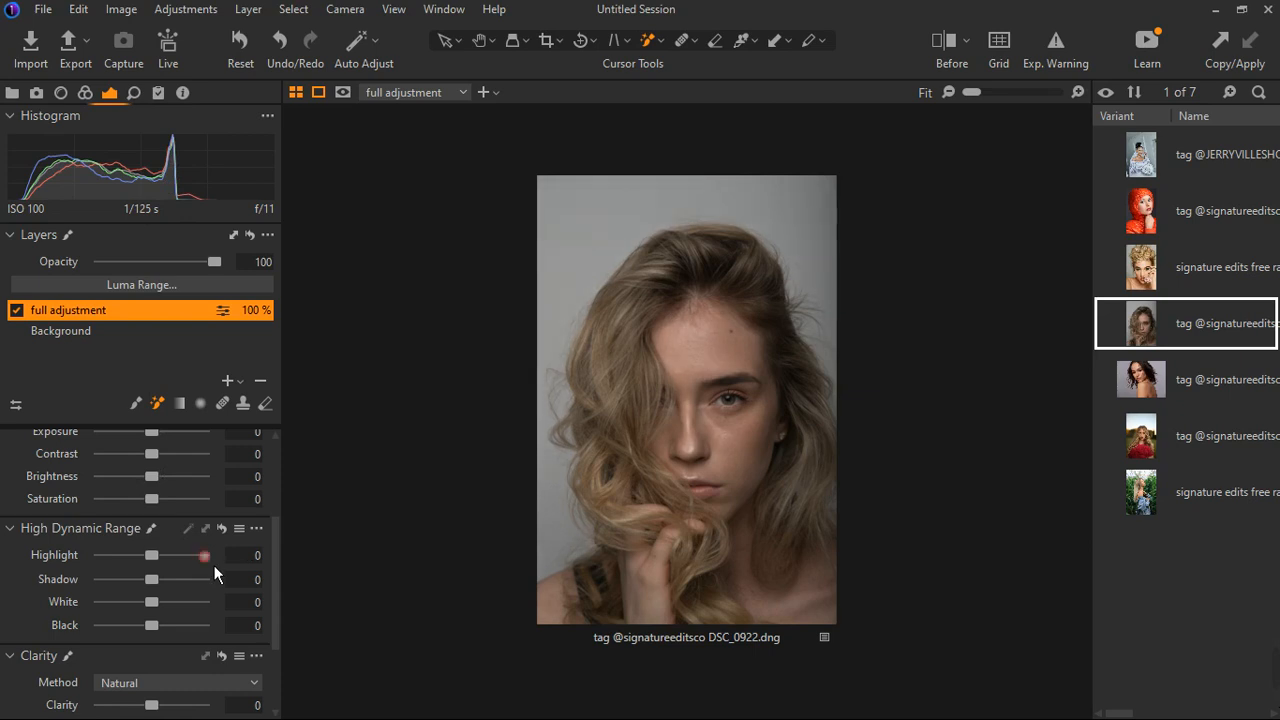
{"action": "left_click_drag", "start_coordinate": [164, 564], "coordinate": [242, 569]}
{"action": "left_click_drag", "start_coordinate": [166, 610], "coordinate": [303, 625]}
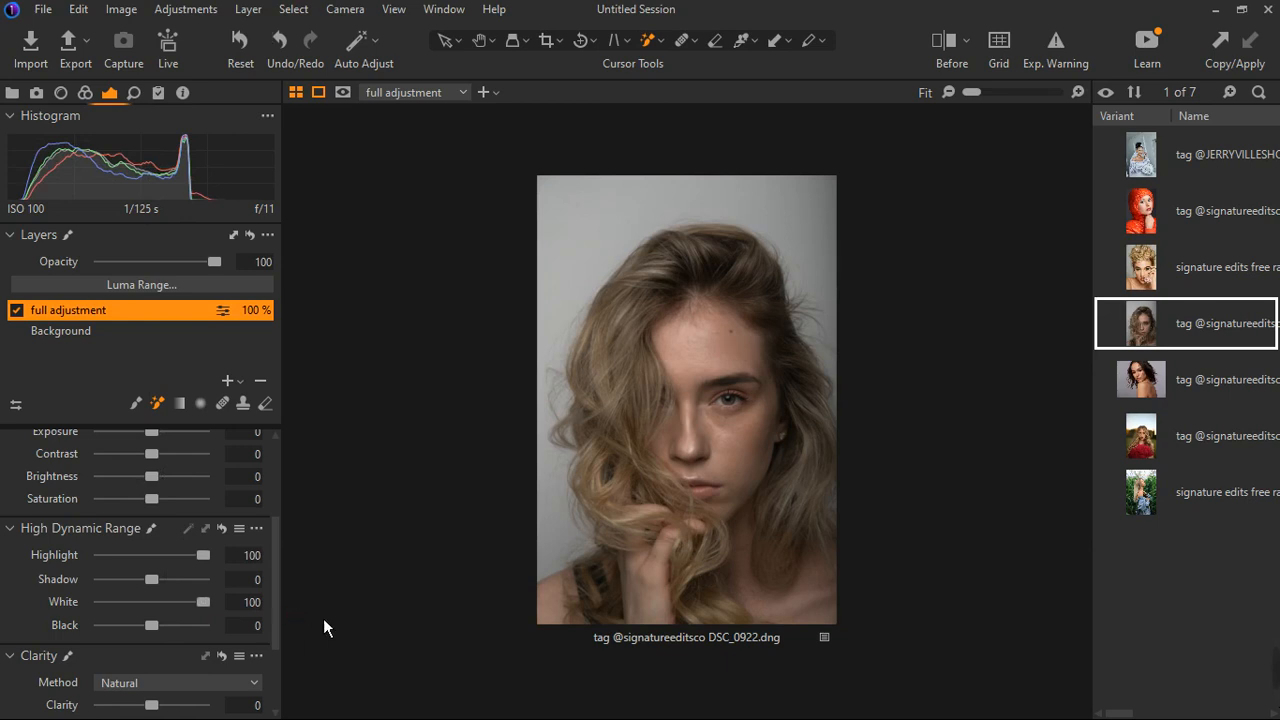
{"action": "left_click", "coordinate": [18, 312]}
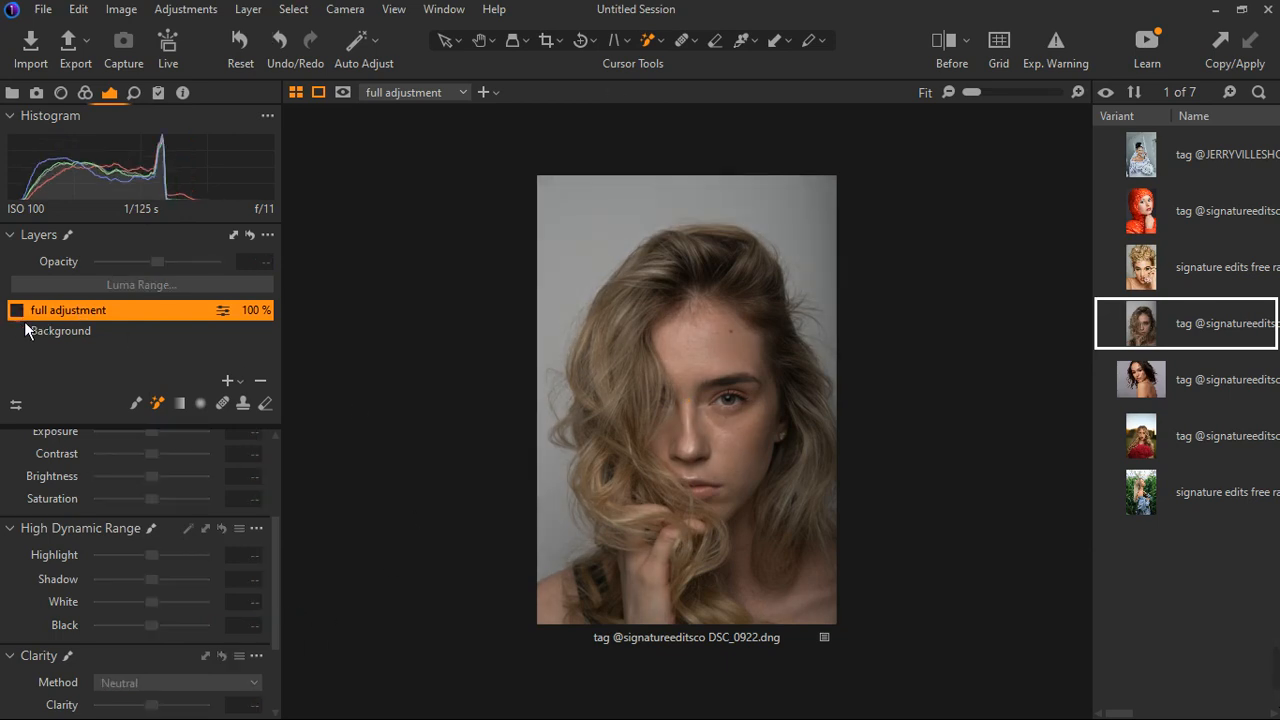
{"action": "left_click", "coordinate": [18, 312]}
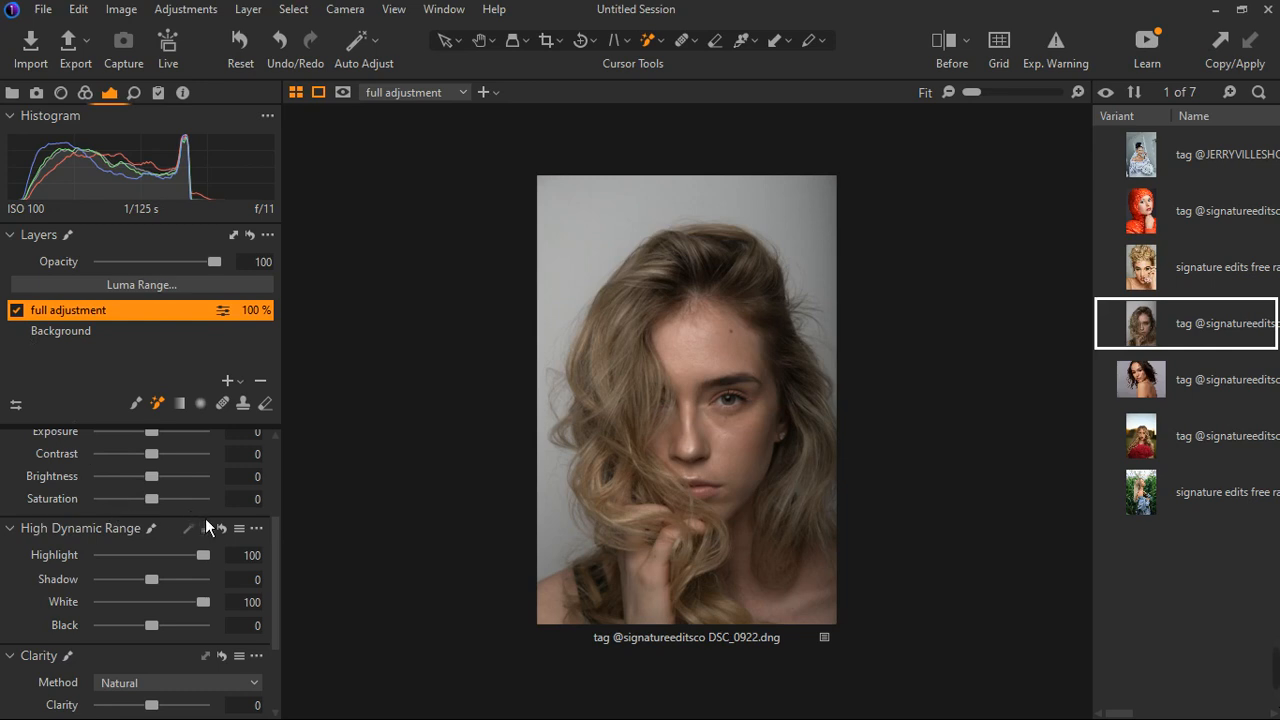
- Add a new empty adjustment layer above full adjustment and activate the Draw Mask brush for it
{"action": "scroll", "coordinate": [205, 525], "scroll_direction": "up", "scroll_amount": 1}
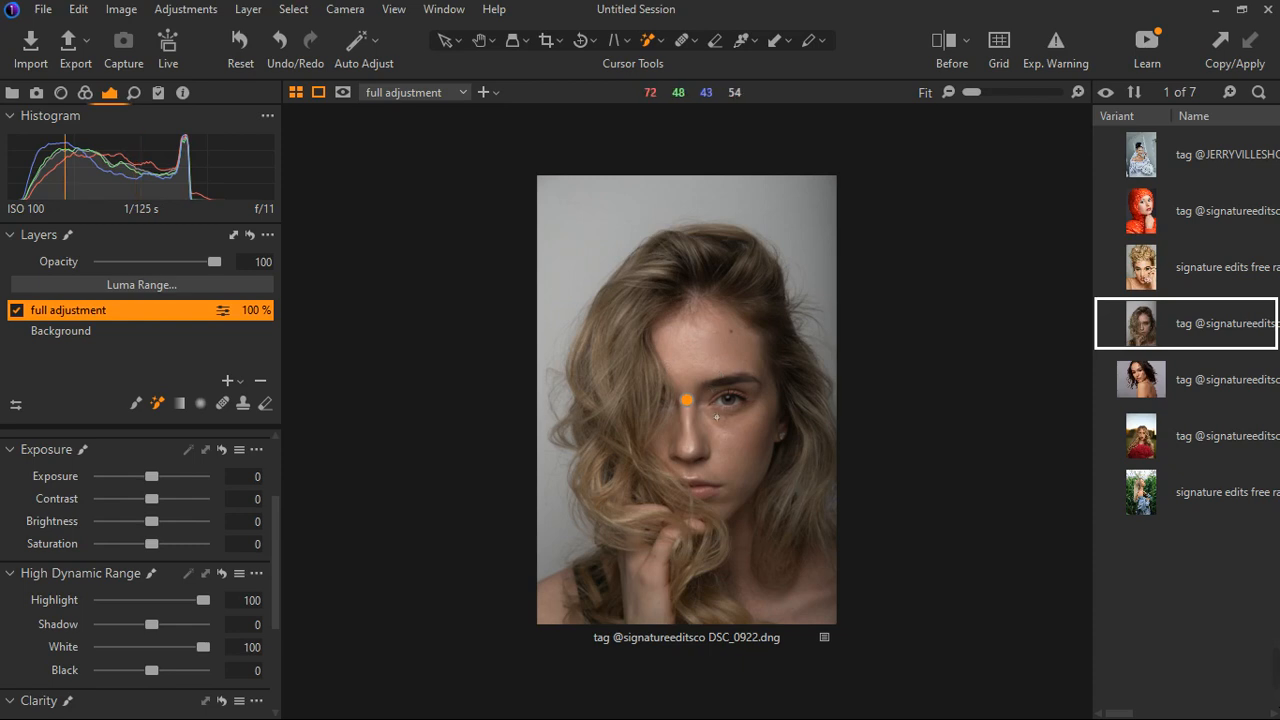
{"action": "left_click", "coordinate": [244, 385]}
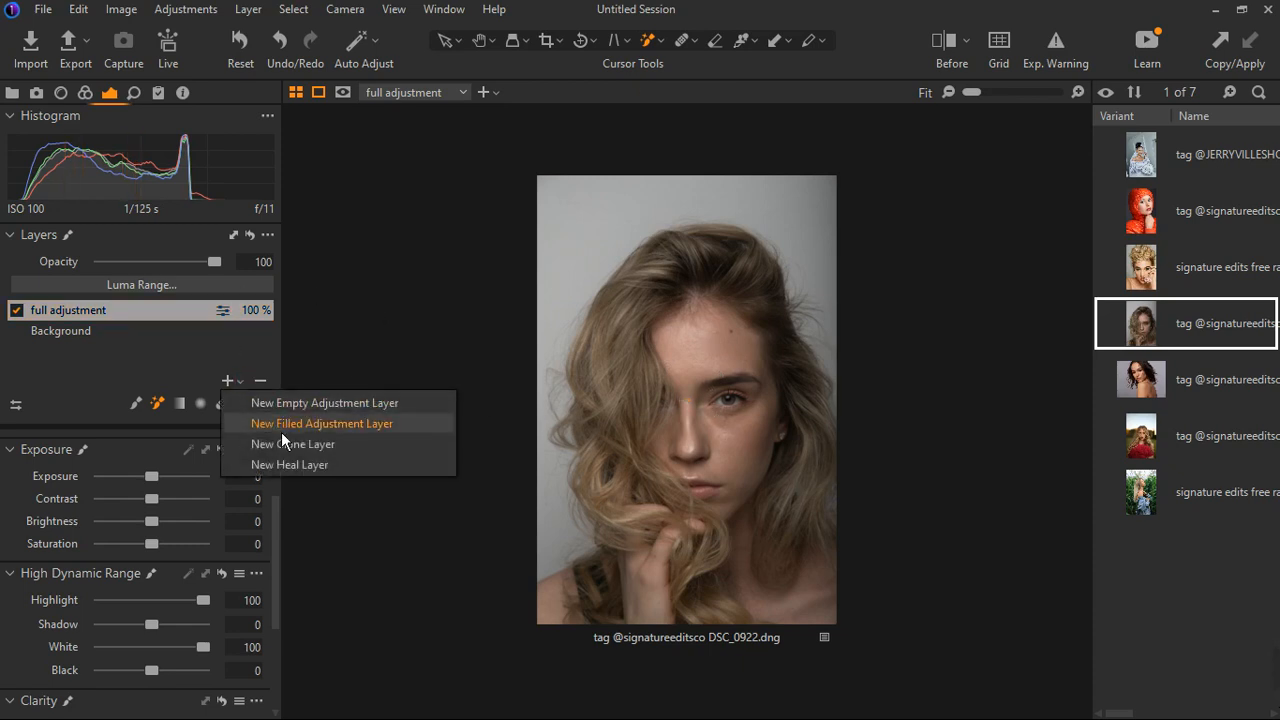
{"action": "left_click", "coordinate": [288, 412]}
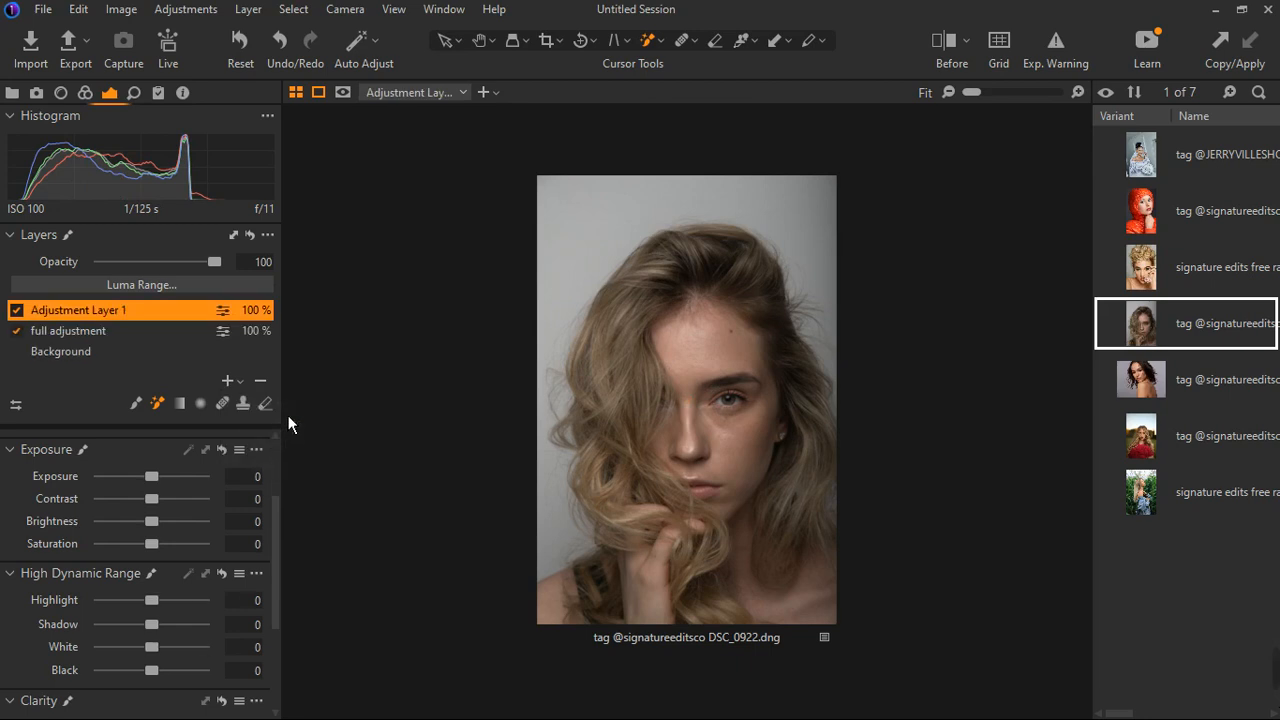
{"action": "key", "text": "b"}
{"action": "left_click", "coordinate": [138, 406]}
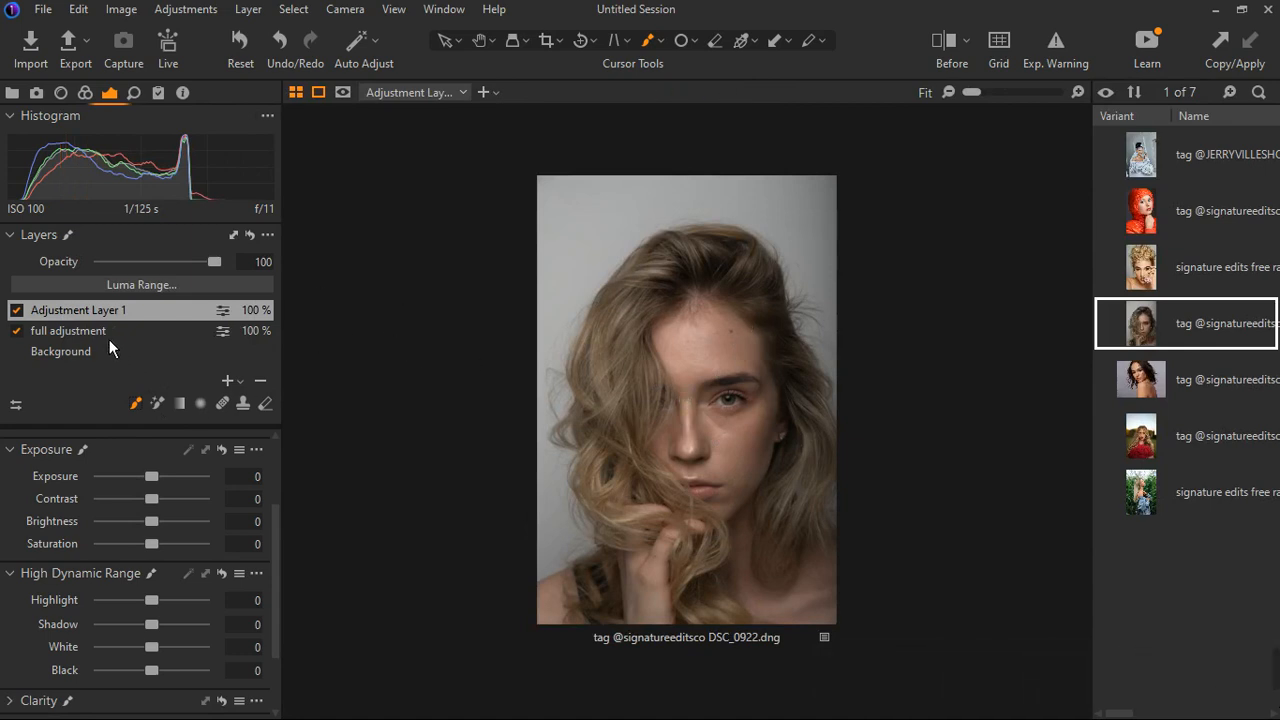
- Rename the new adjustment layer above full adjustment as "background"
{"action": "double_click", "coordinate": [84, 312]}
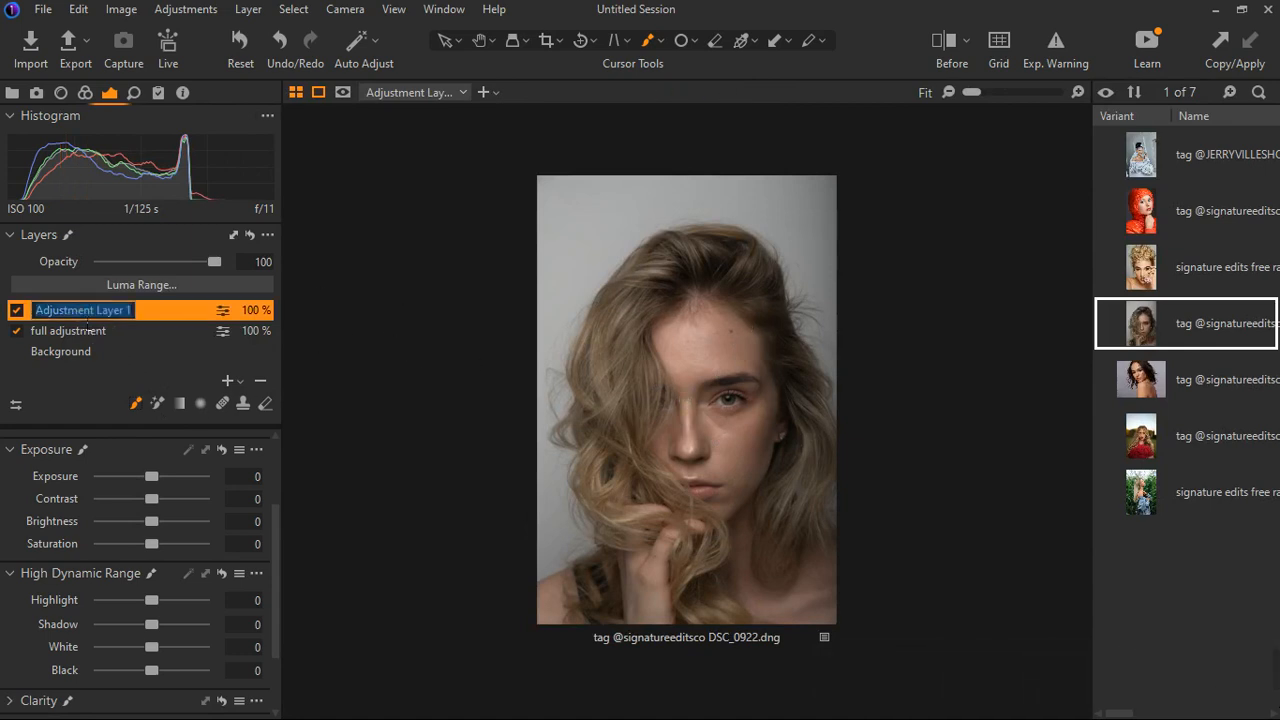
{"action": "type", "text": "backg"}
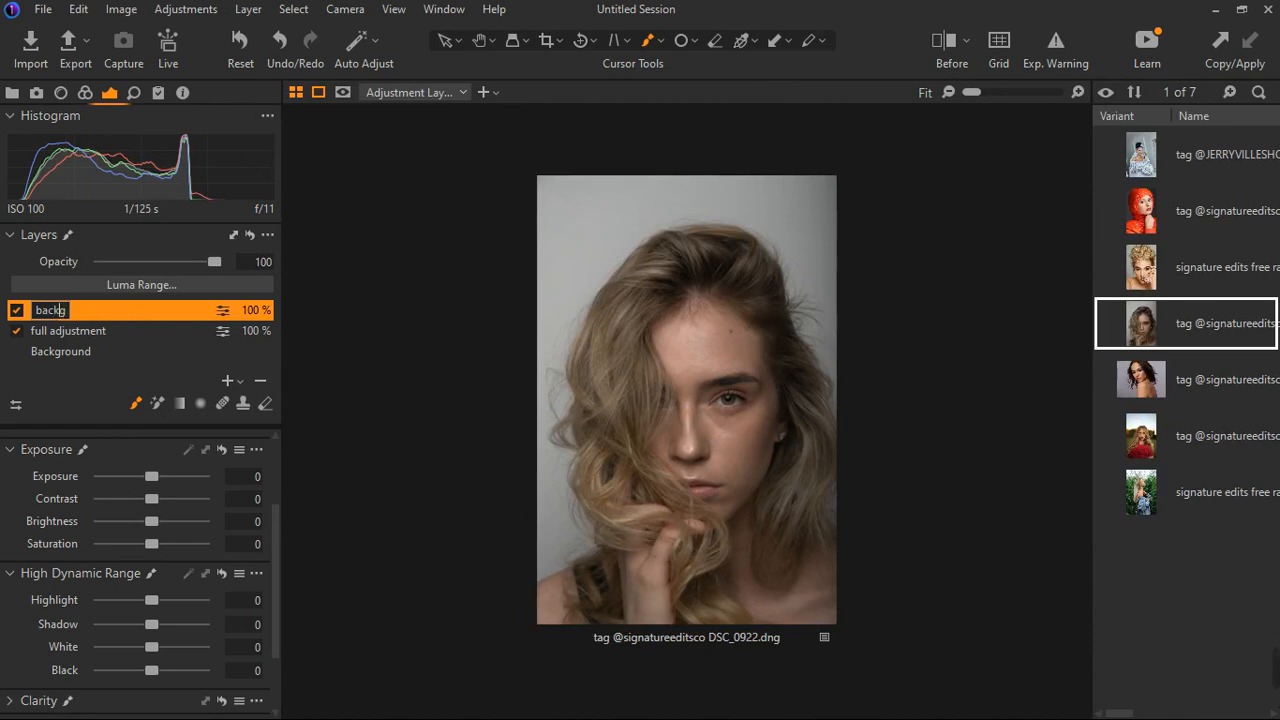
{"action": "type", "text": "r"}
{"action": "type", "text": "ound"}
{"action": "key", "text": "Return"}
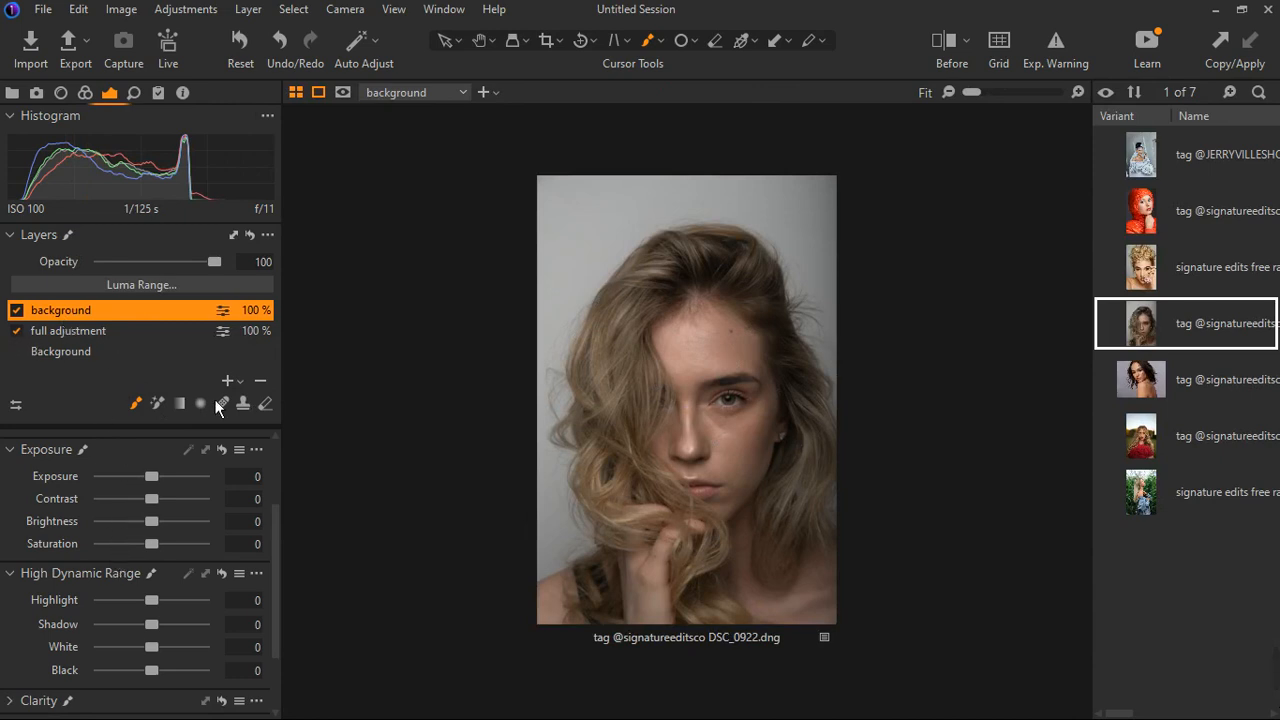
- Mask the grey backdrop behind the woman on the background layer with the Magic Brush
{"action": "left_click", "coordinate": [160, 406]}
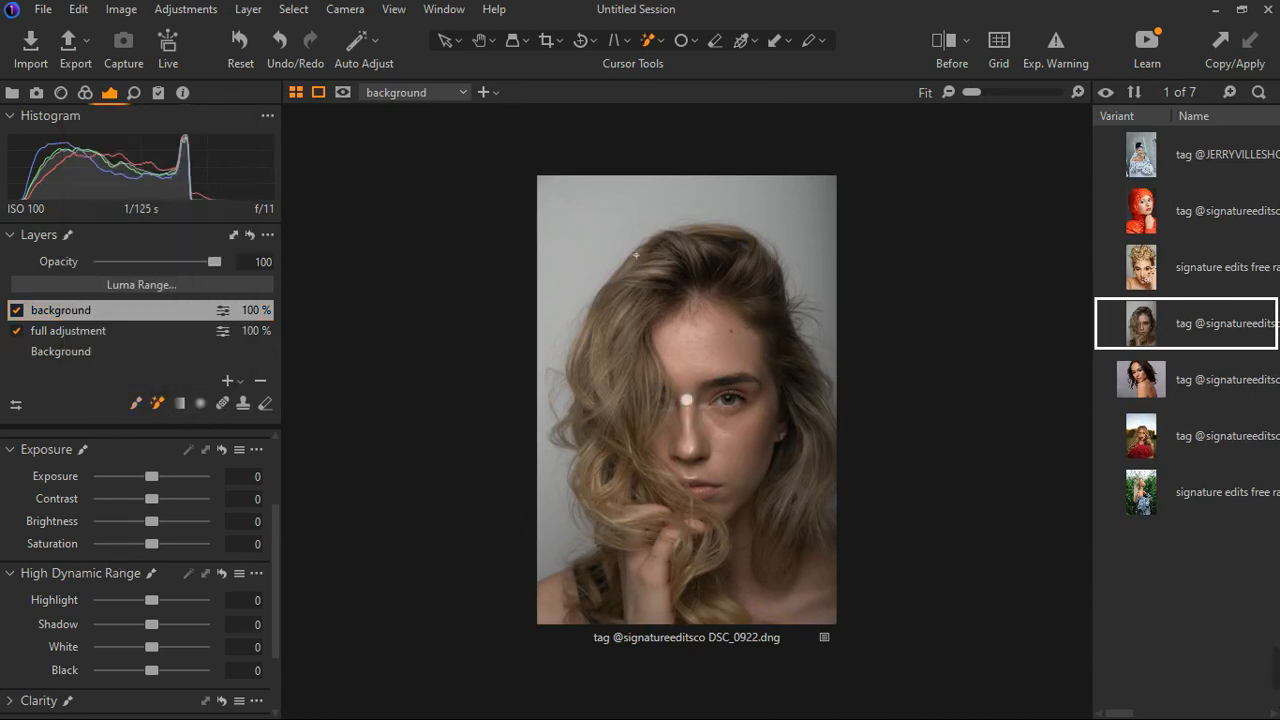
{"action": "left_click", "coordinate": [591, 213]}
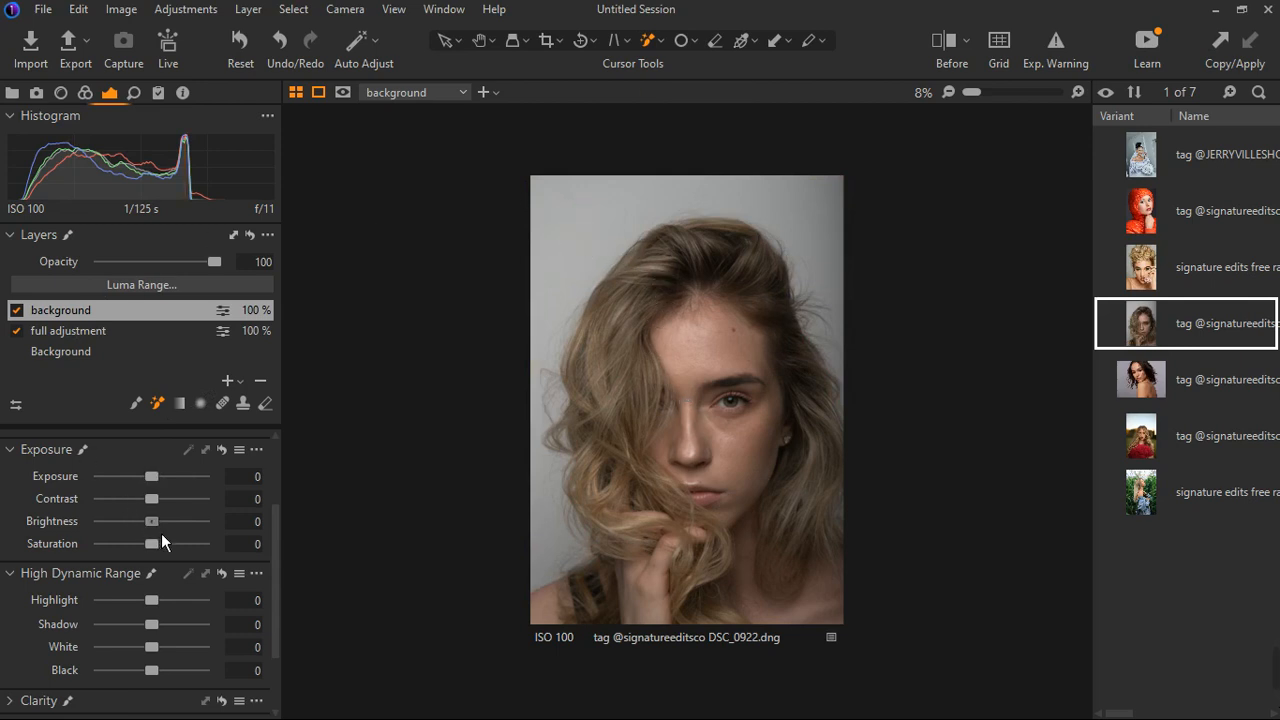
- Try Brightness -17, High Dynamic Range Highlight -100 and White -100 one at a time on the background layer, resetting each to 0
{"action": "left_click_drag", "start_coordinate": [161, 533], "coordinate": [143, 533]}
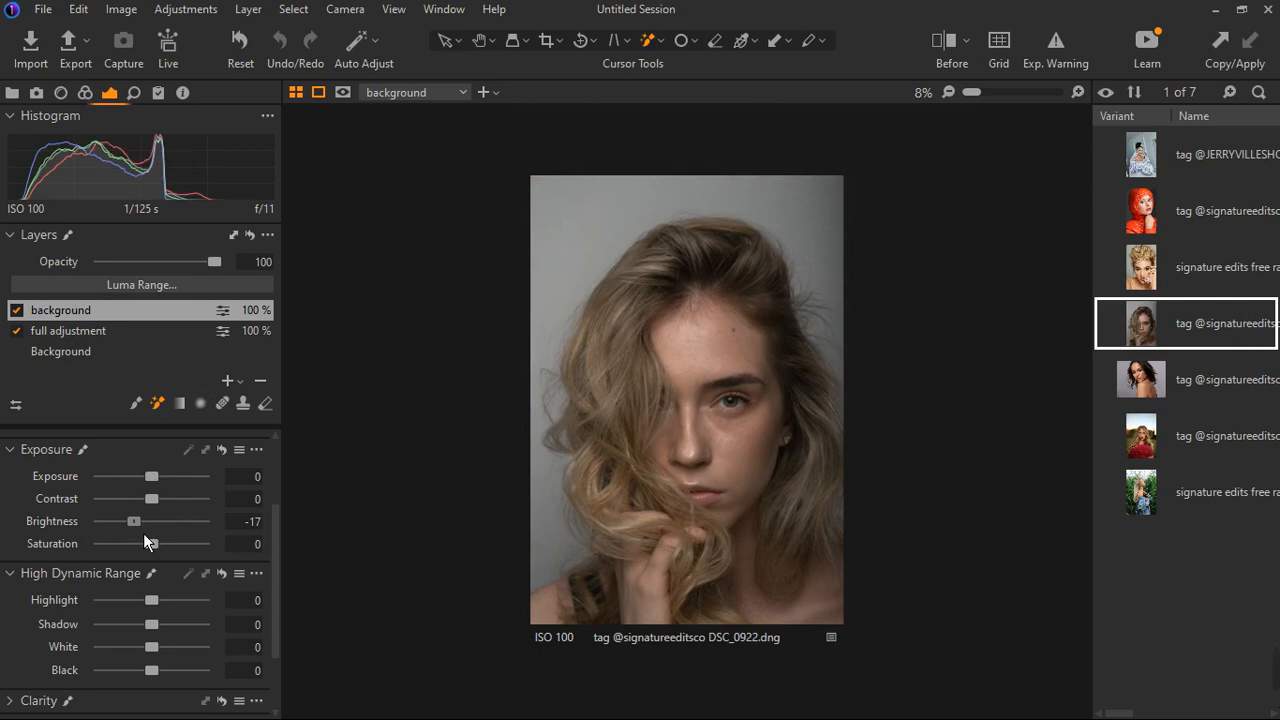
{"action": "key", "text": "ctrl+z"}
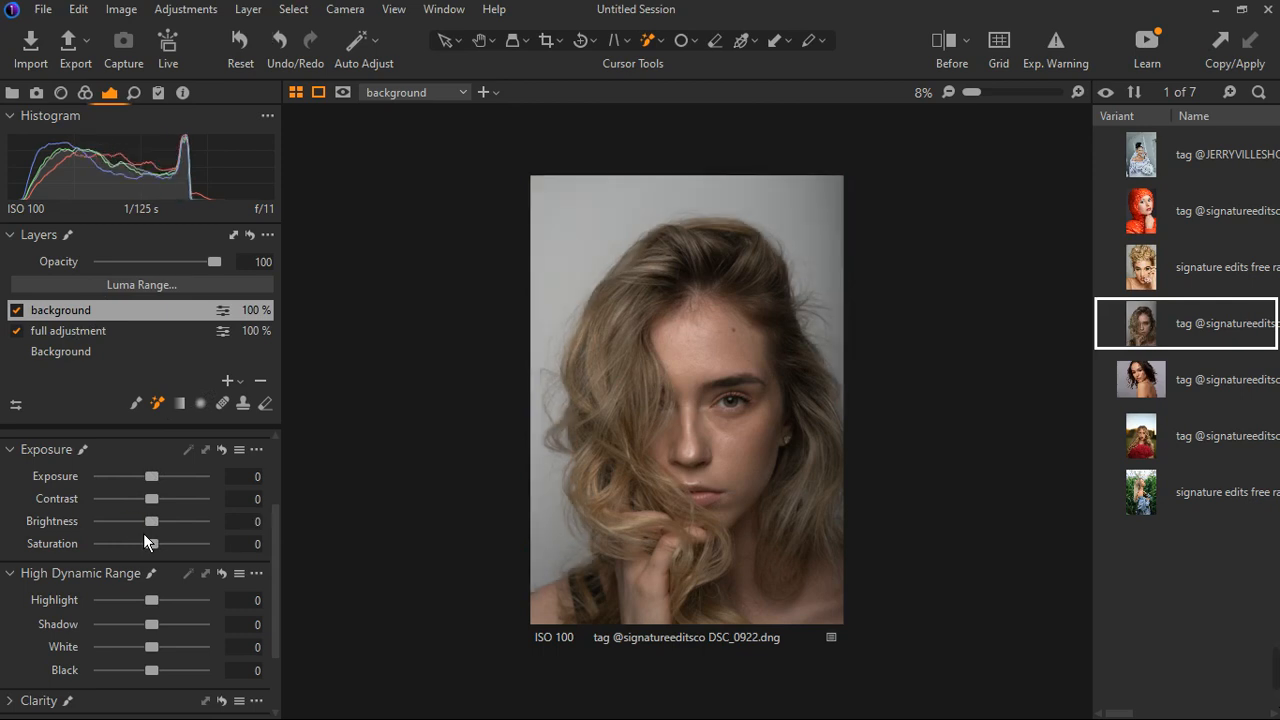
{"action": "left_click_drag", "start_coordinate": [151, 600], "coordinate": [72, 620]}
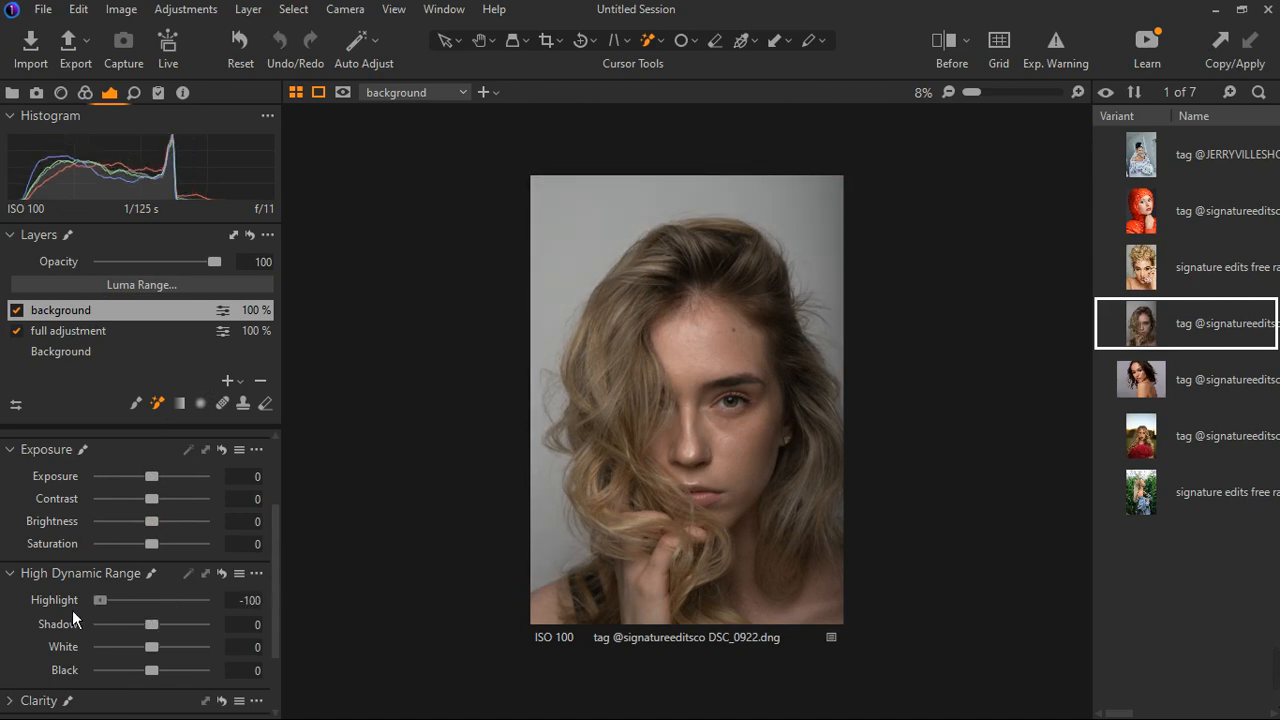
{"action": "double_click", "coordinate": [102, 604]}
{"action": "left_click_drag", "start_coordinate": [151, 647], "coordinate": [57, 648]}
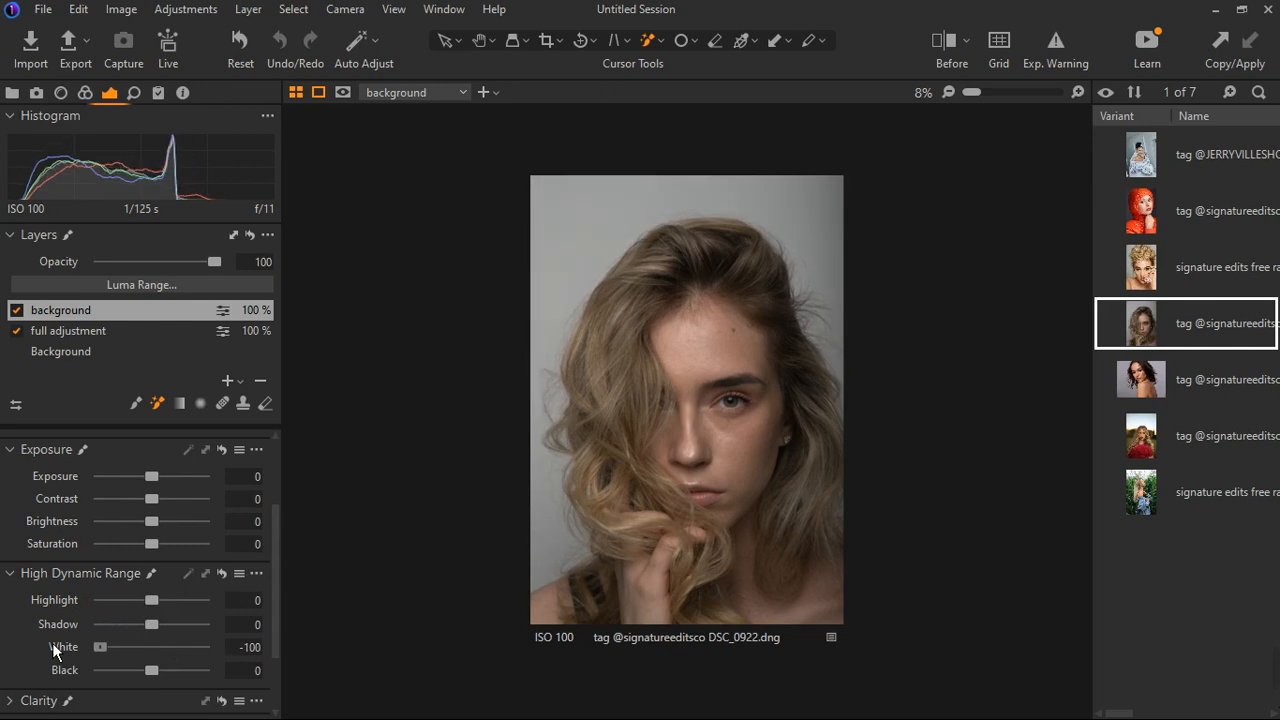
{"action": "double_click", "coordinate": [100, 646]}
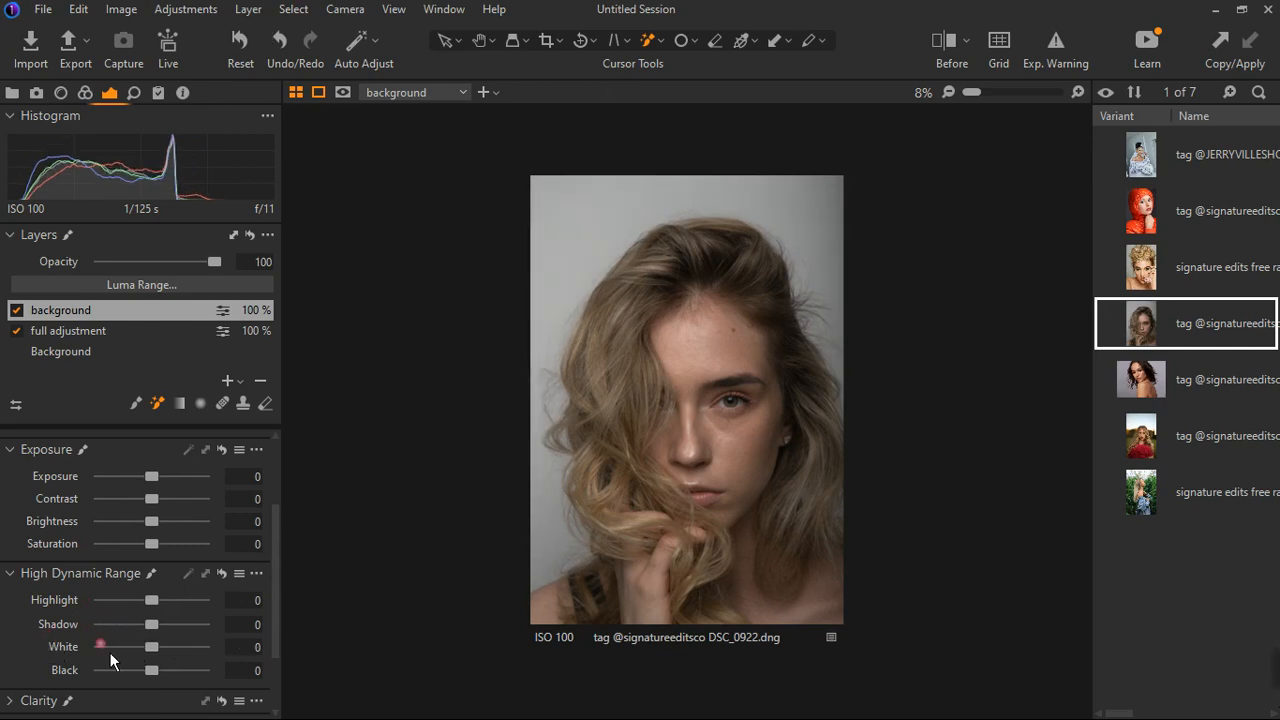
- Darken the masked backdrop with Exposure -0.36 and Brightness -6, and compare the photo with the background layer off and on
{"action": "left_click_drag", "start_coordinate": [163, 486], "coordinate": [158, 485]}
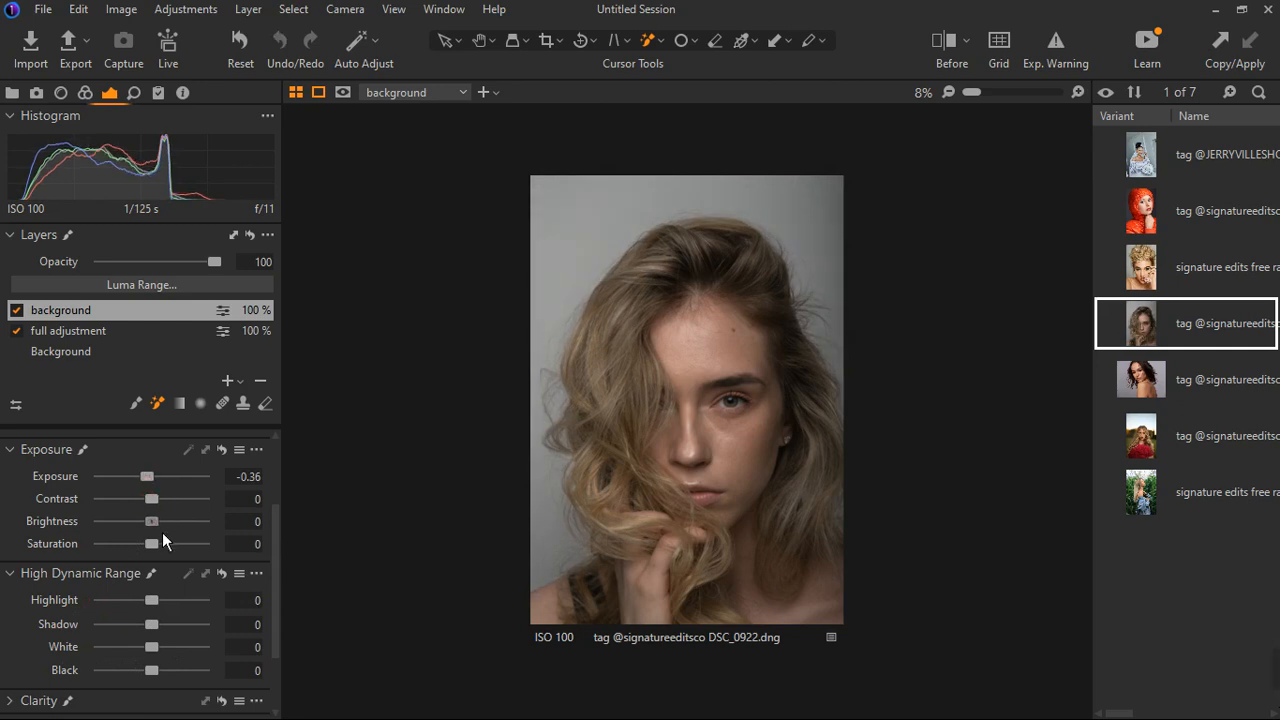
{"action": "scroll", "coordinate": [162, 532], "scroll_direction": "down", "scroll_amount": 1}
{"action": "scroll", "coordinate": [160, 532], "scroll_direction": "down", "scroll_amount": 4}
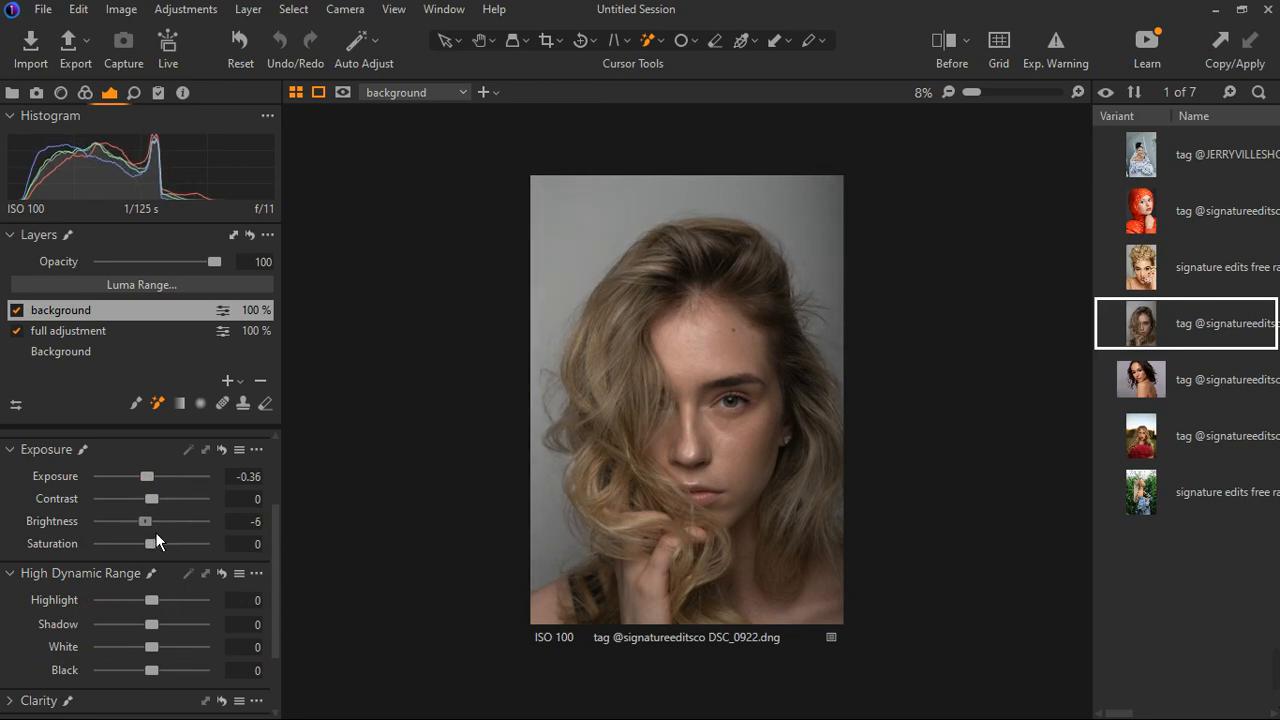
{"action": "scroll", "coordinate": [156, 534], "scroll_direction": "down", "scroll_amount": 1}
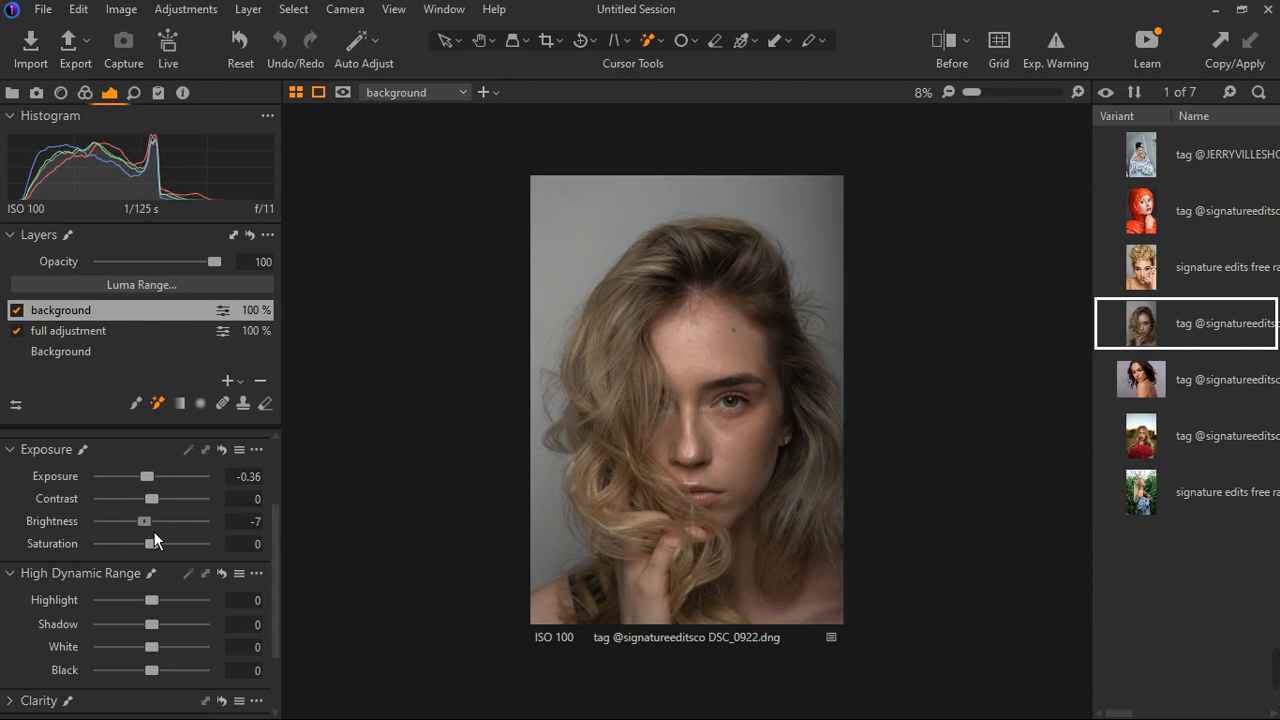
{"action": "scroll", "coordinate": [155, 533], "scroll_direction": "down", "scroll_amount": 1}
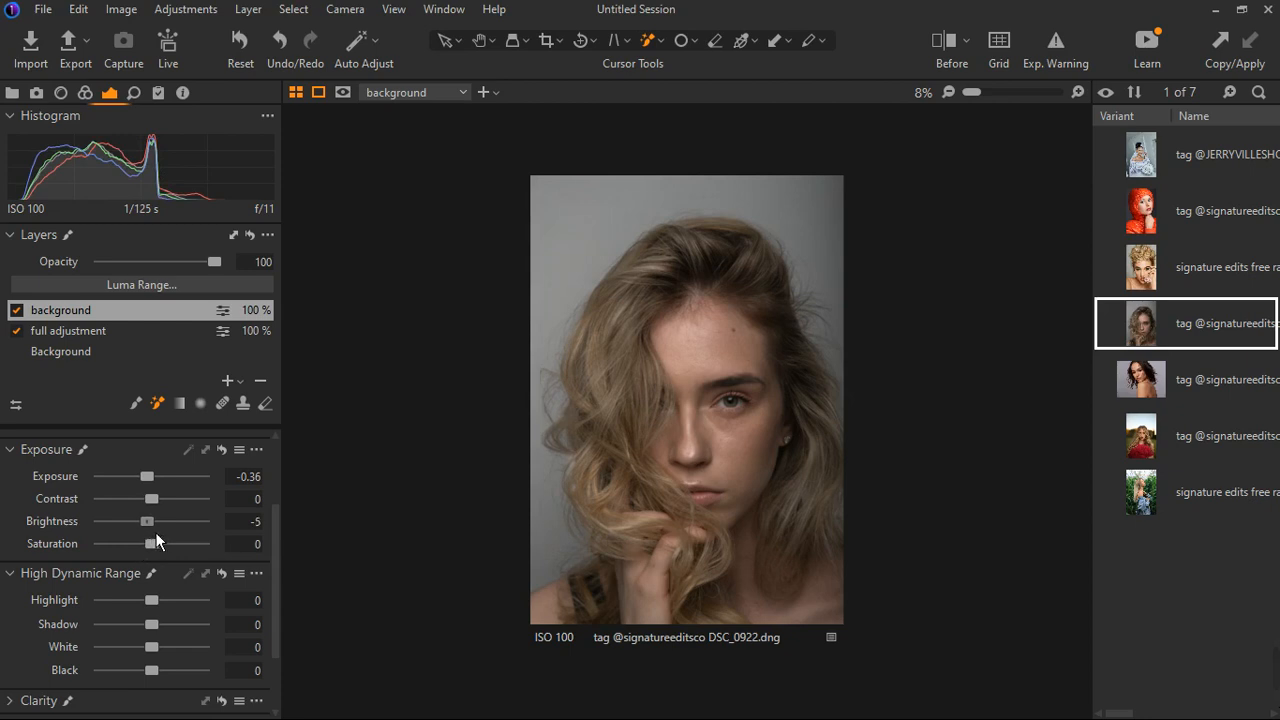
{"action": "scroll", "coordinate": [155, 532], "scroll_direction": "up", "scroll_amount": 2}
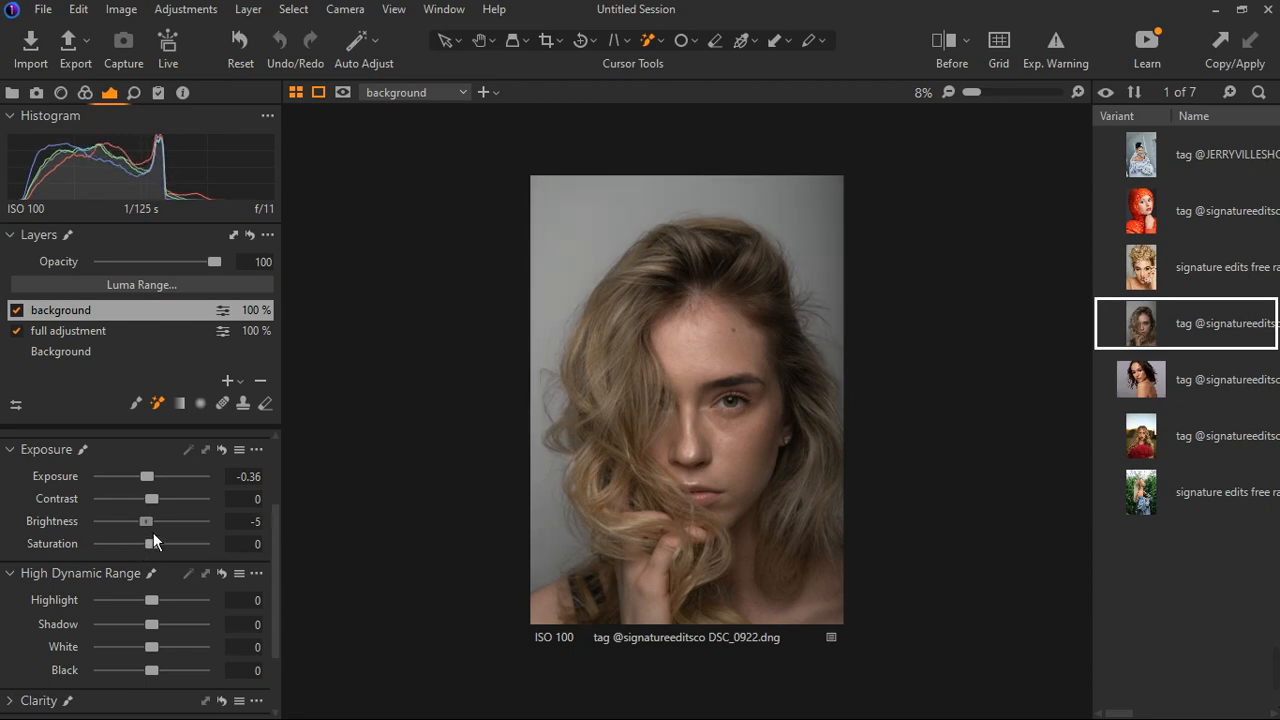
{"action": "left_click", "coordinate": [17, 311]}
{"action": "left_click", "coordinate": [17, 310]}
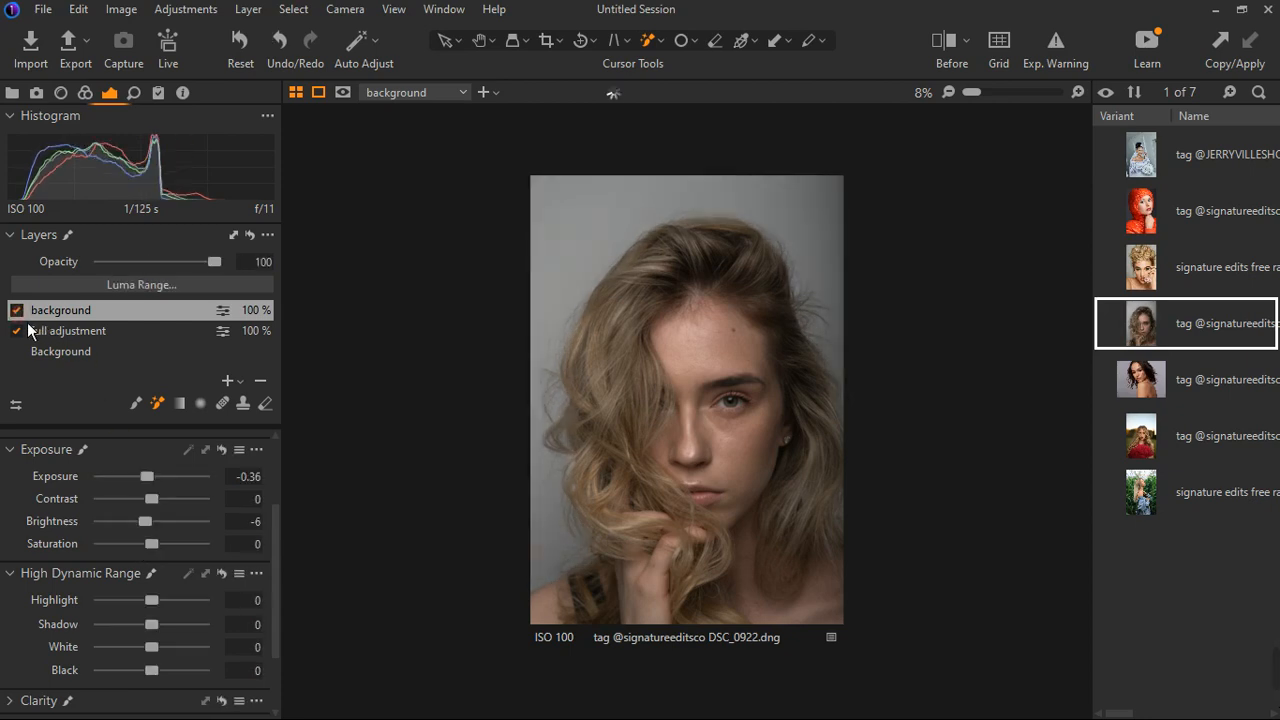
{"action": "left_click", "coordinate": [111, 332]}
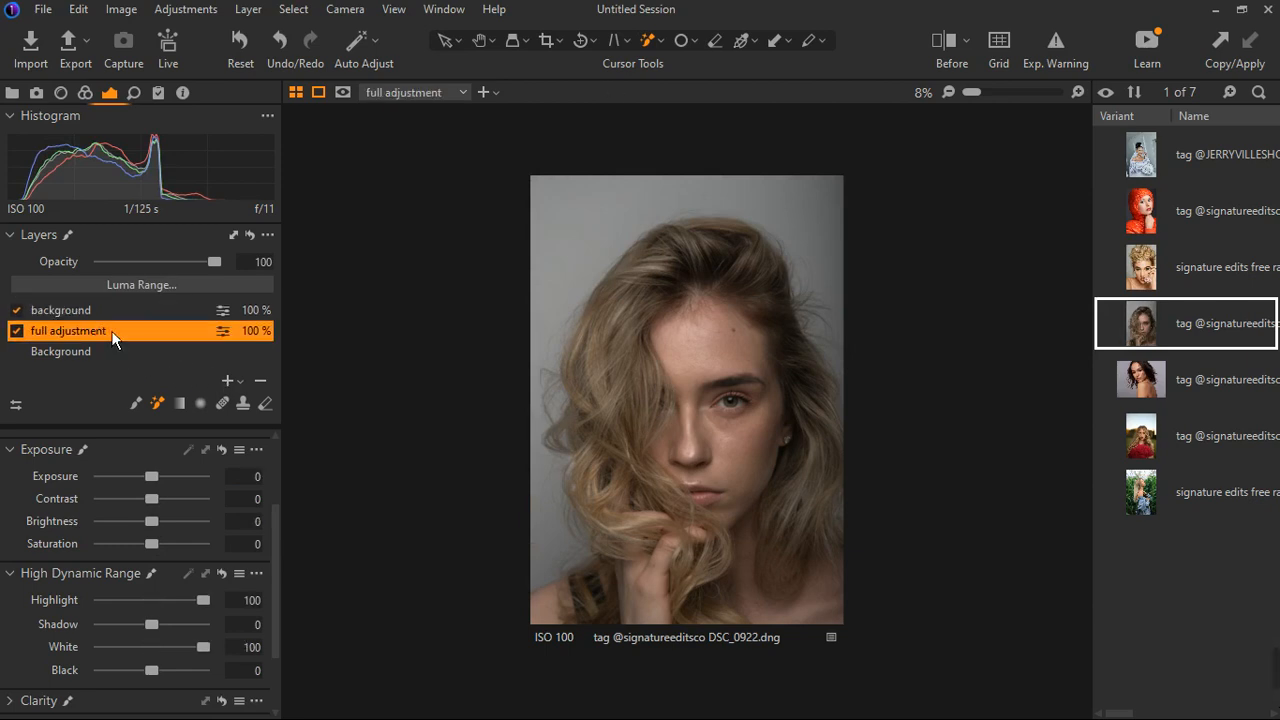
{"action": "left_click", "coordinate": [117, 314]}
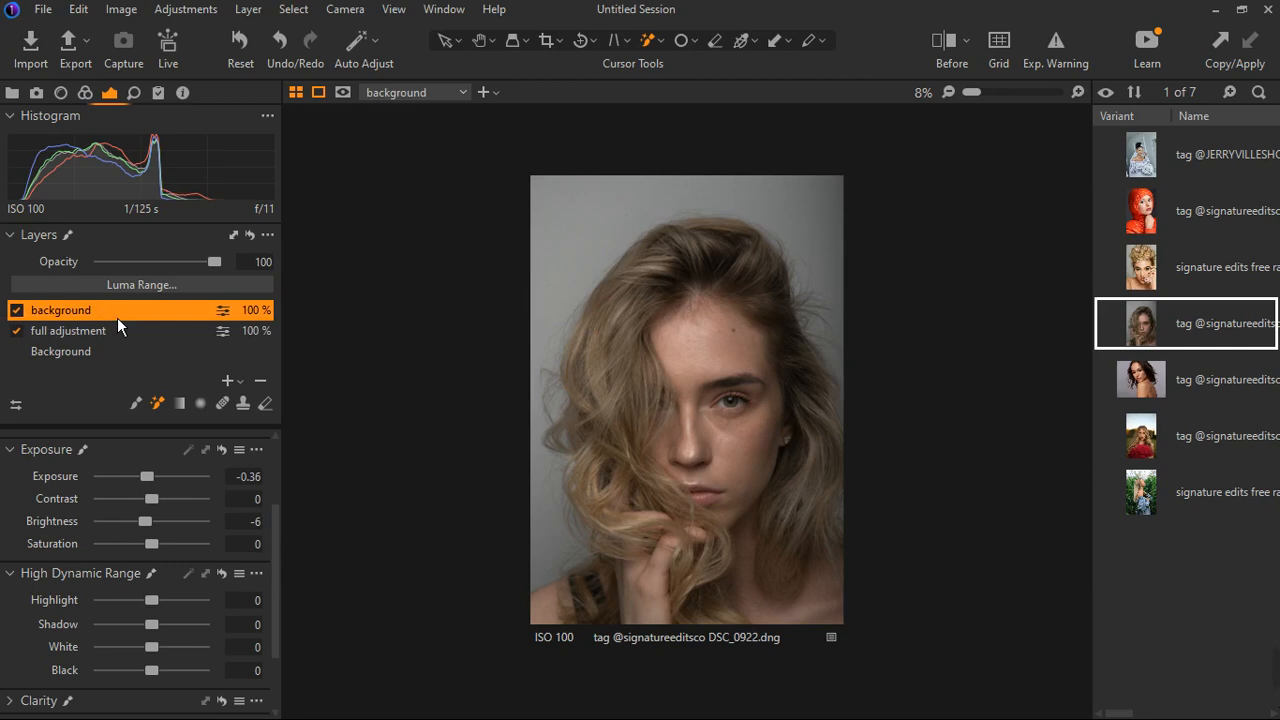
{"action": "scroll", "coordinate": [792, 436], "scroll_direction": "up", "scroll_amount": 2}
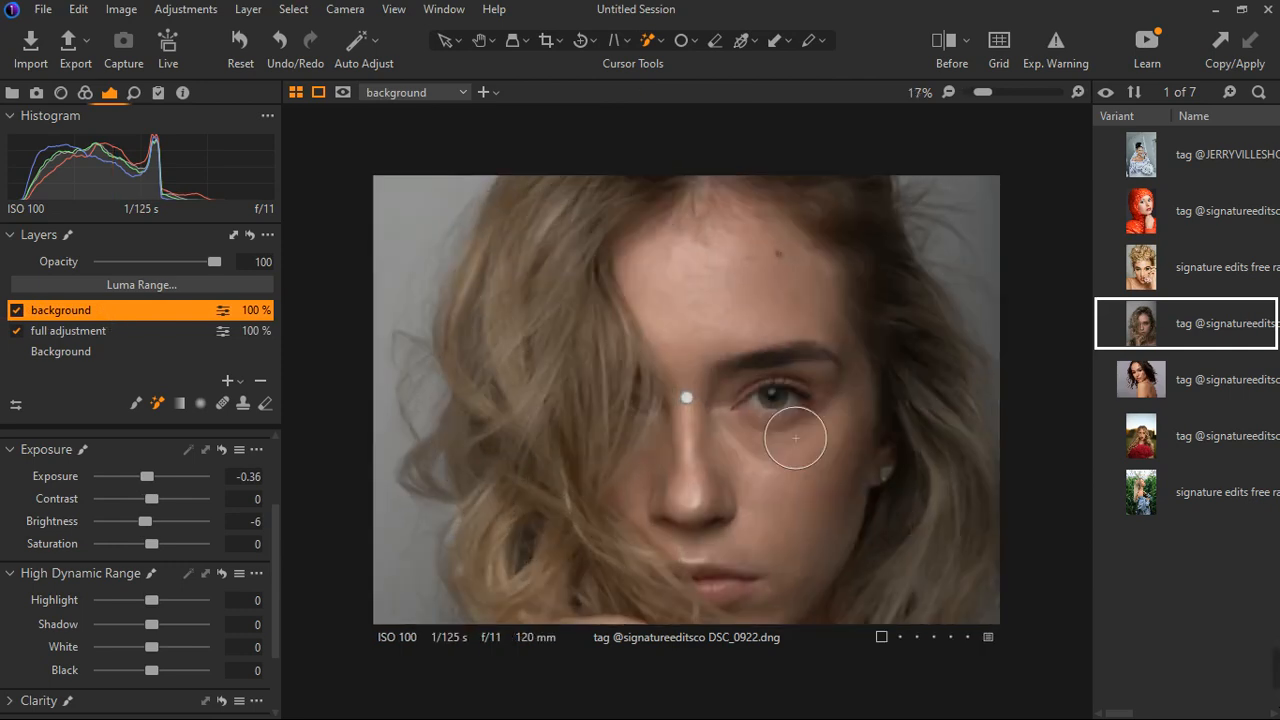
{"action": "scroll", "coordinate": [791, 435], "scroll_direction": "down", "scroll_amount": 1}
{"action": "scroll", "coordinate": [787, 429], "scroll_direction": "down", "scroll_amount": 1}
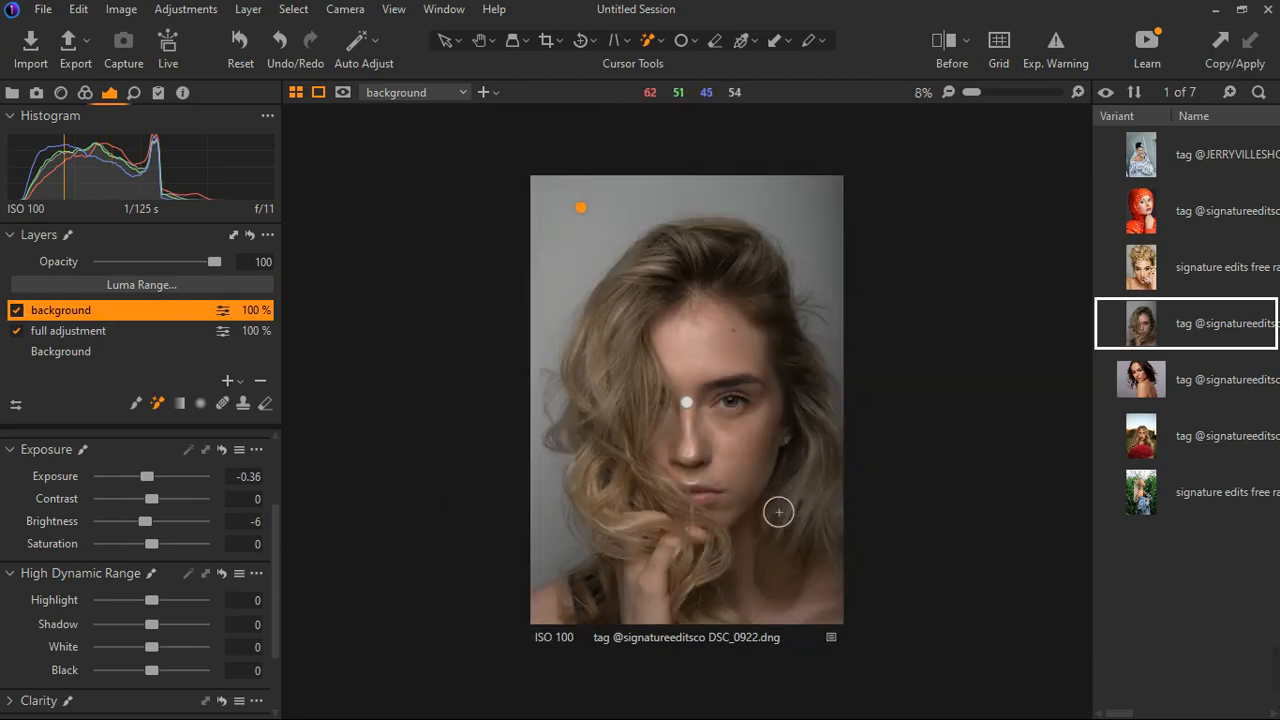
- Try Brightness 7 and Exposure 0.58 in turn on the full adjustment layer, resetting each to 0
{"action": "left_click", "coordinate": [112, 340]}
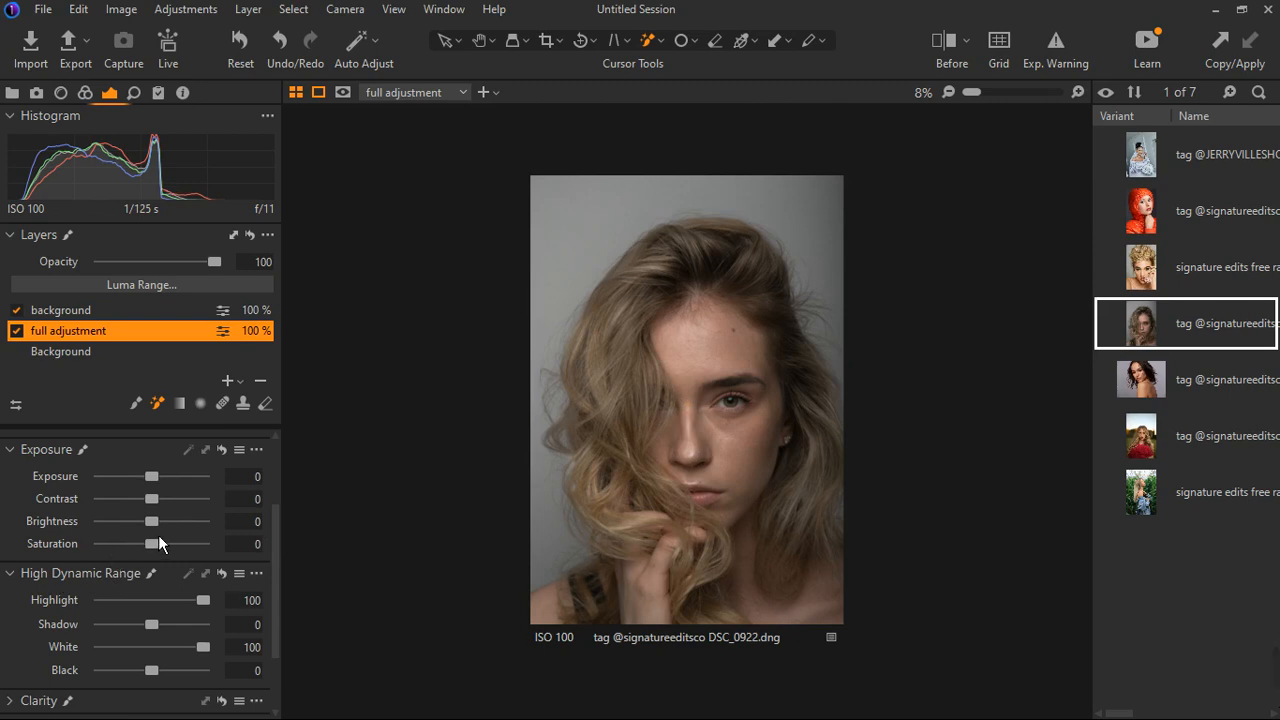
{"action": "left_click_drag", "start_coordinate": [163, 531], "coordinate": [170, 531]}
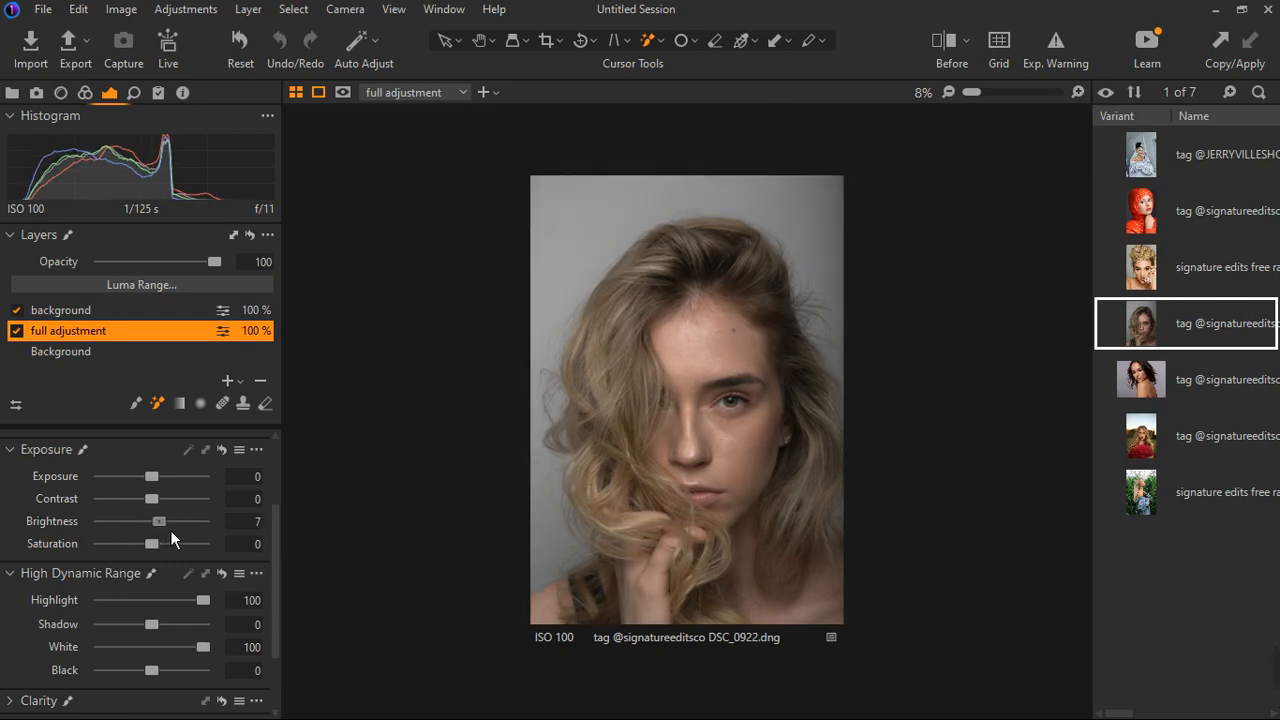
{"action": "double_click", "coordinate": [165, 523]}
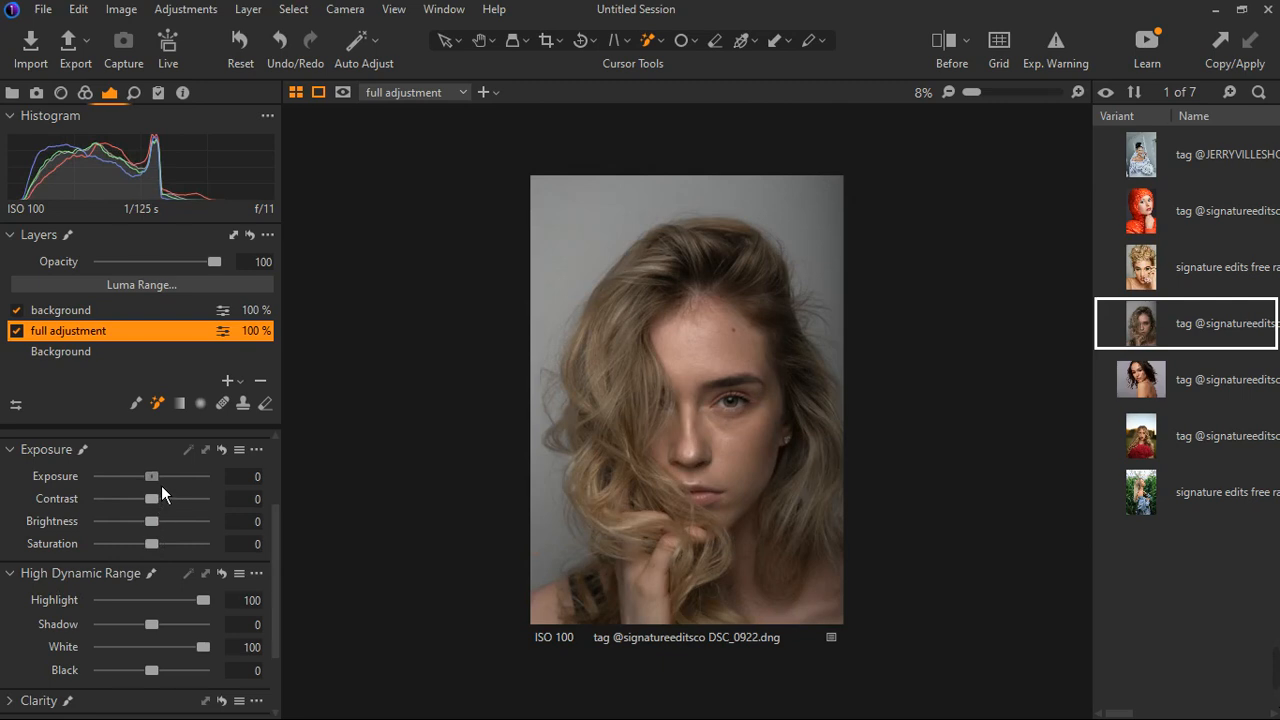
{"action": "left_click_drag", "start_coordinate": [161, 485], "coordinate": [169, 486]}
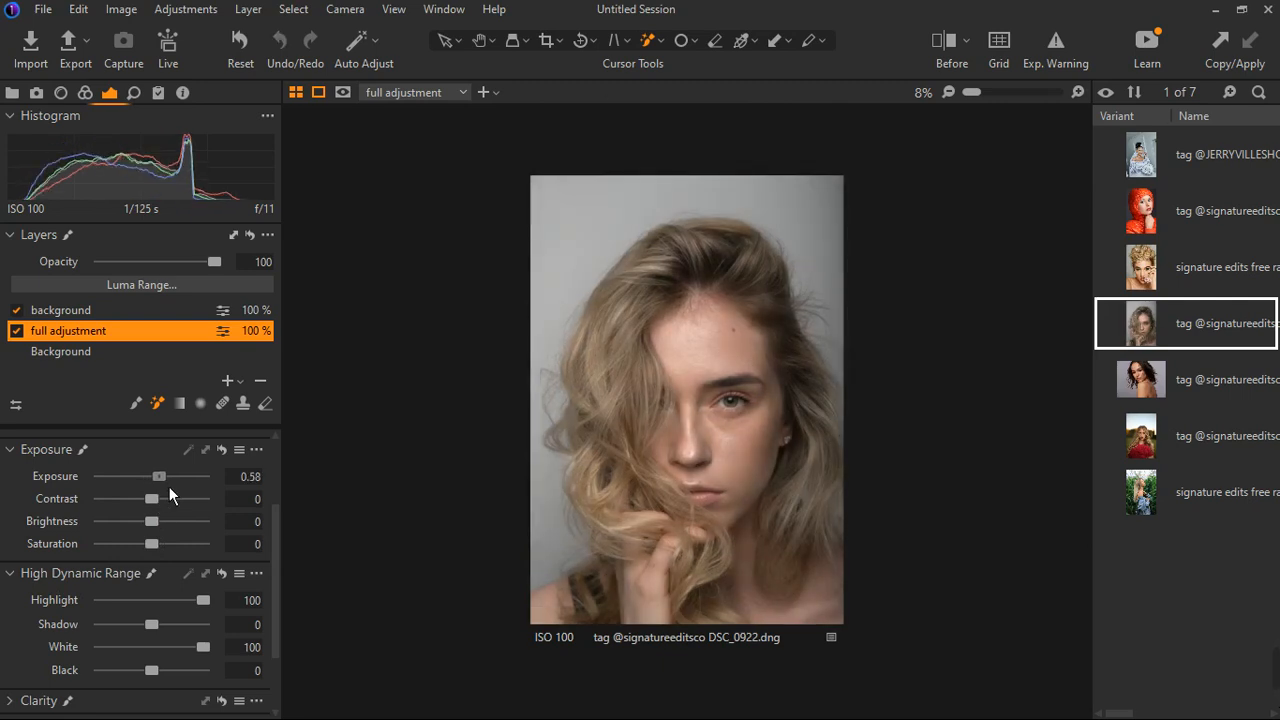
{"action": "double_click", "coordinate": [169, 486]}
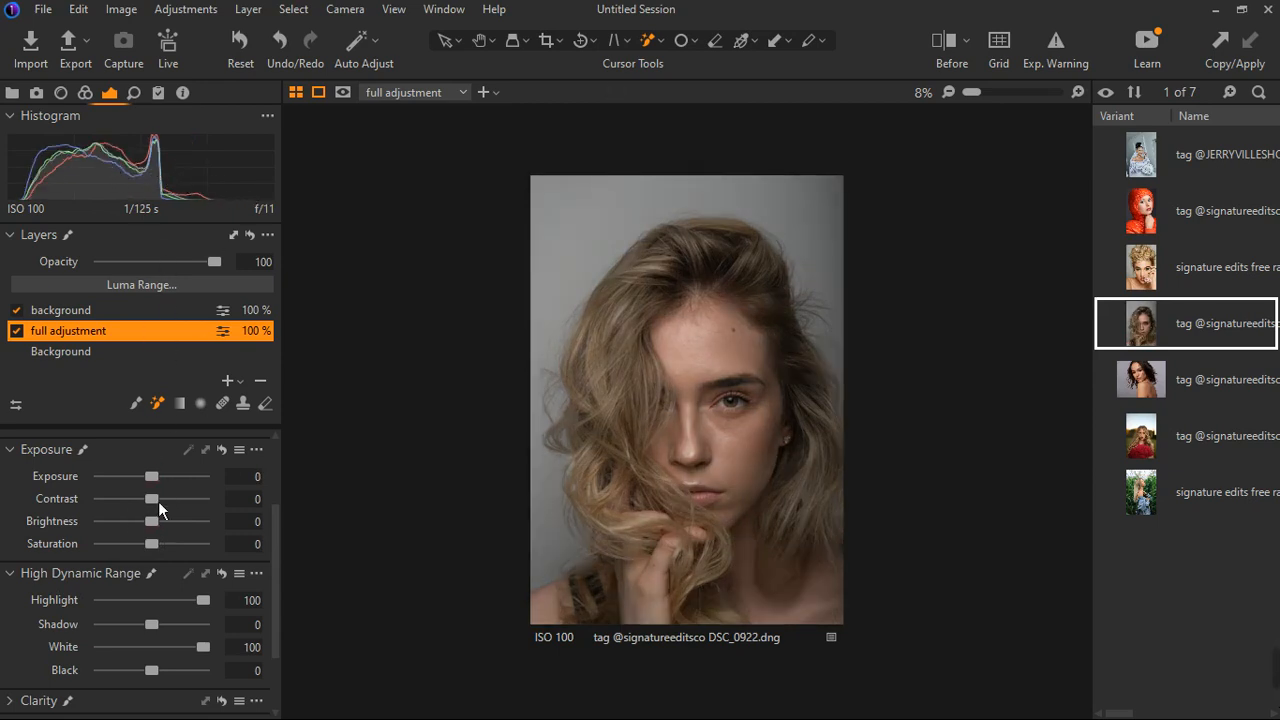
- Set Exposure to 1.02 on the full adjustment layer, and compare the photo with the background layer off and on
{"action": "left_click_drag", "start_coordinate": [162, 488], "coordinate": [169, 486]}
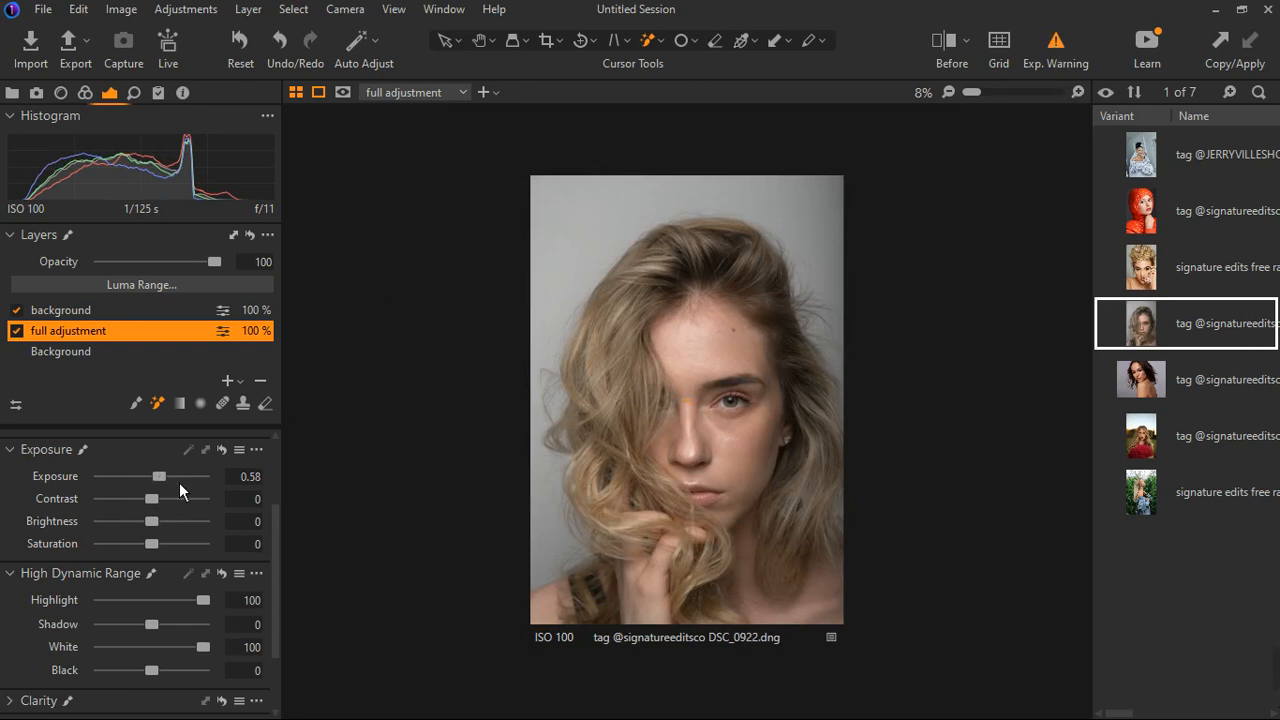
{"action": "left_click_drag", "start_coordinate": [170, 484], "coordinate": [177, 483]}
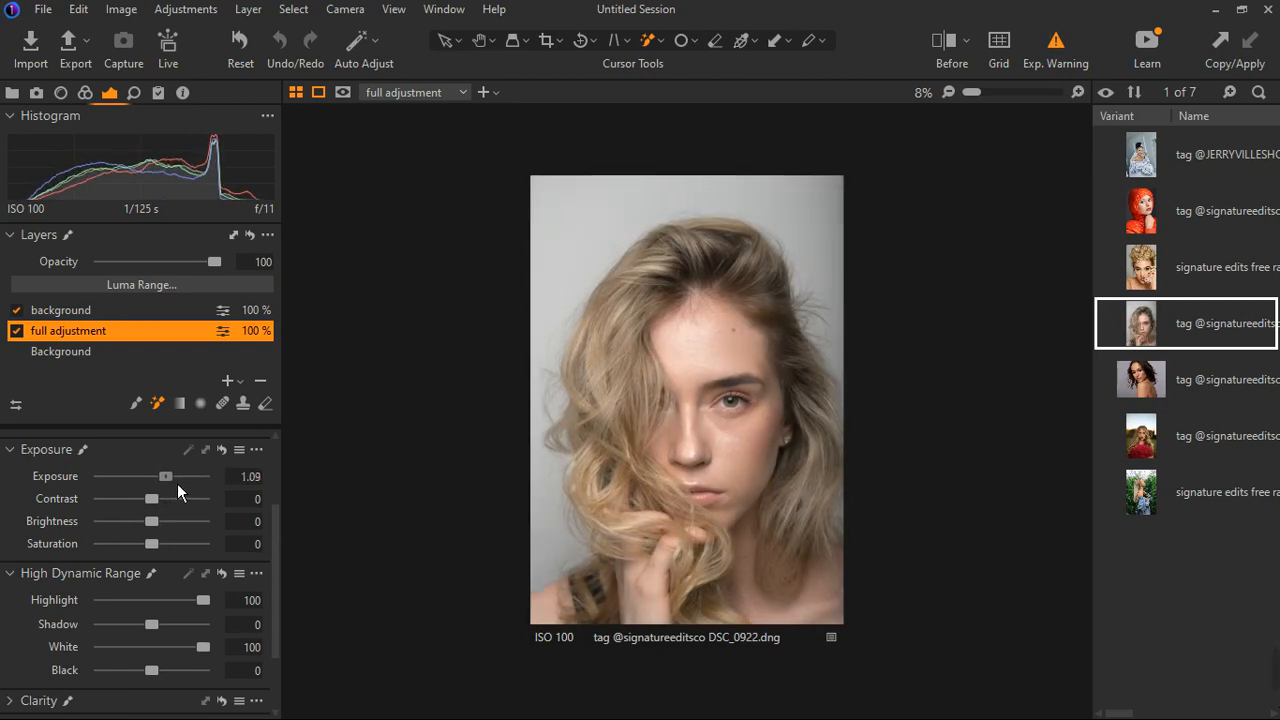
{"action": "scroll", "coordinate": [700, 380], "scroll_direction": "up", "scroll_amount": 3}
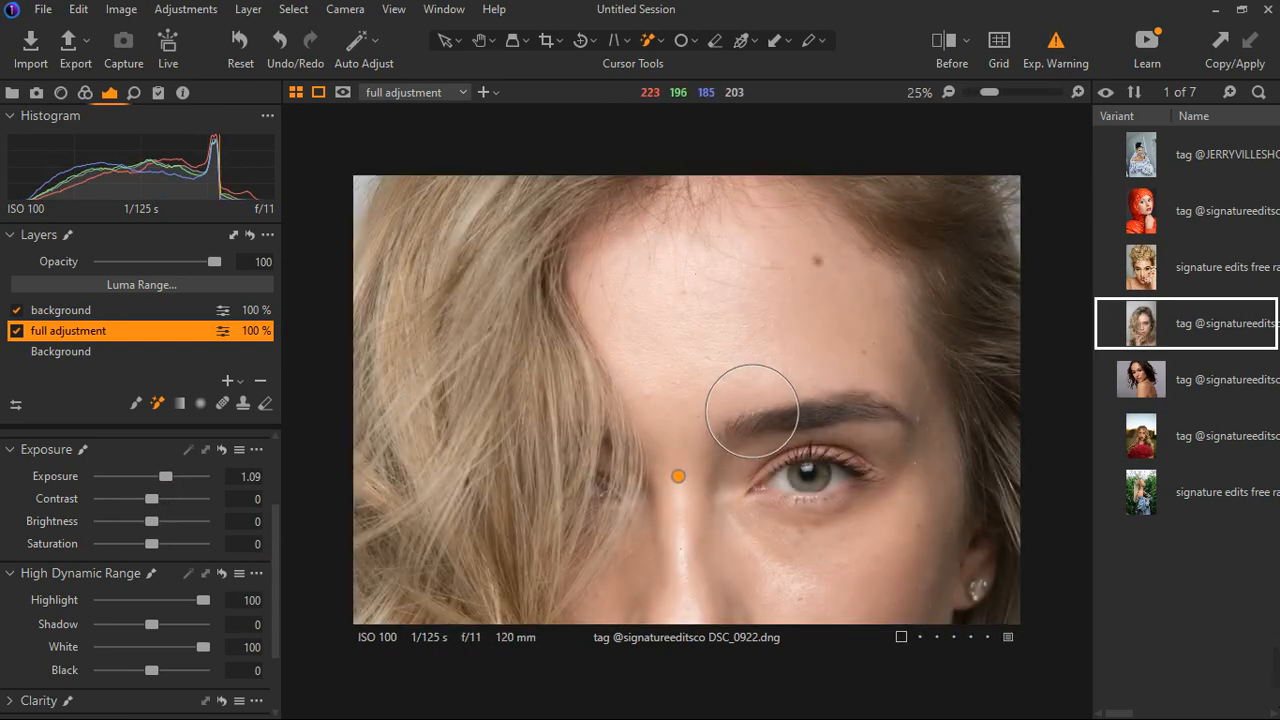
{"action": "scroll", "coordinate": [745, 440], "scroll_direction": "down", "scroll_amount": 3}
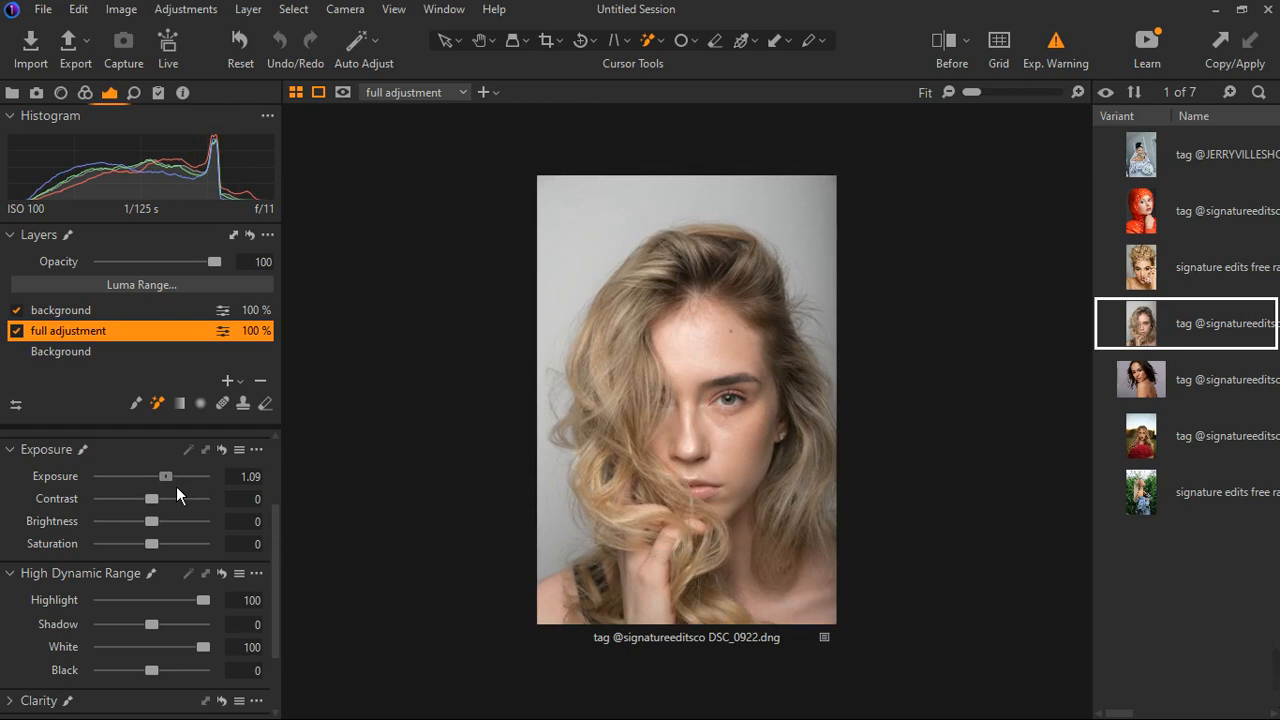
{"action": "left_click_drag", "start_coordinate": [176, 486], "coordinate": [172, 486]}
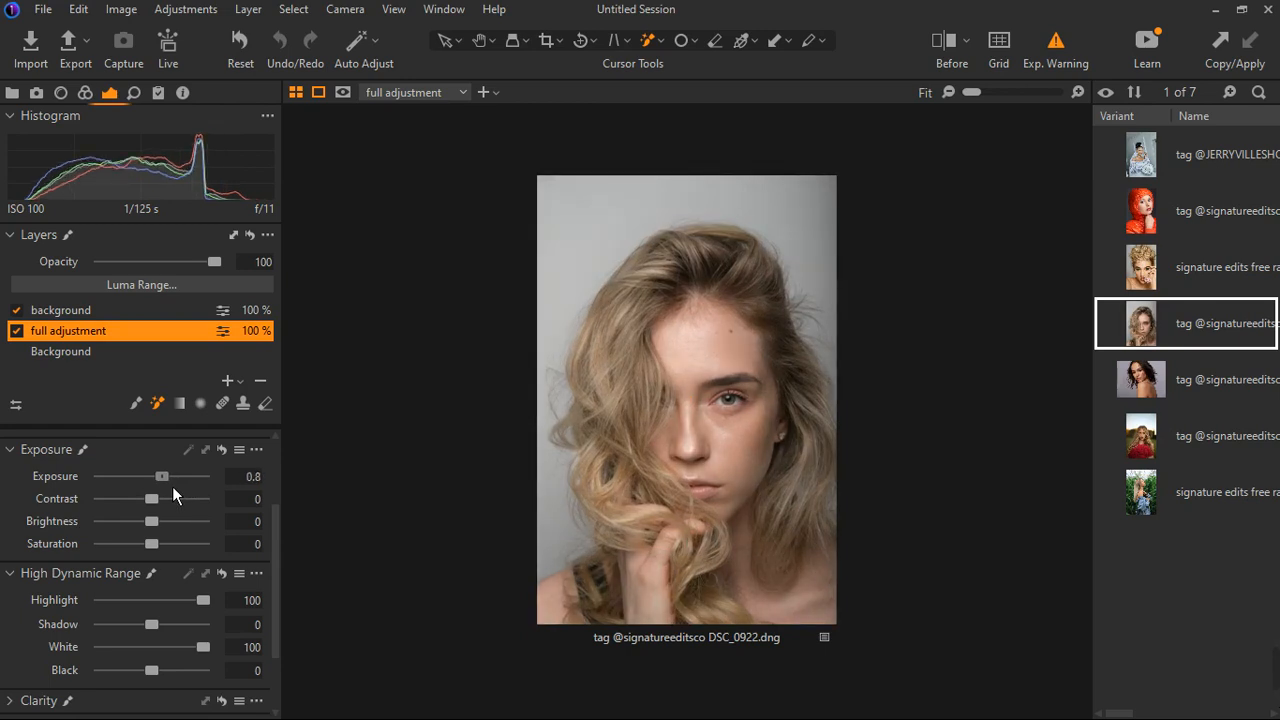
{"action": "left_click_drag", "start_coordinate": [173, 486], "coordinate": [175, 486]}
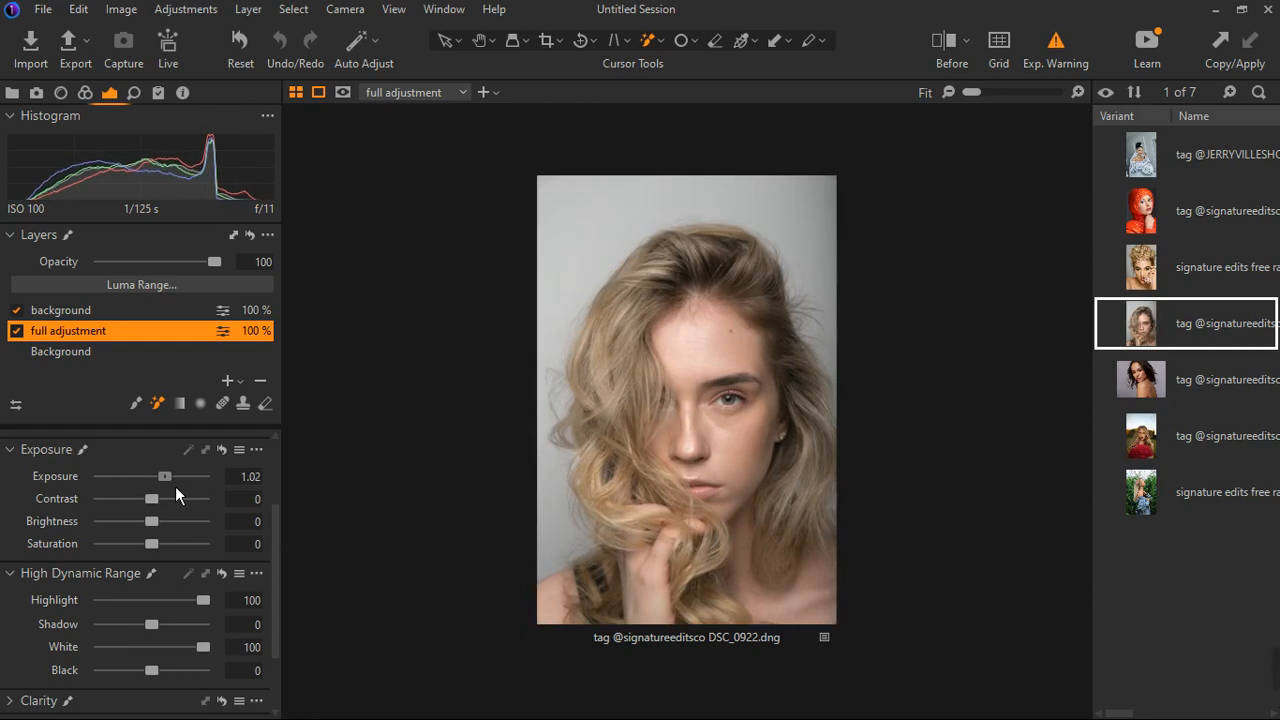
{"action": "left_click", "coordinate": [16, 311]}
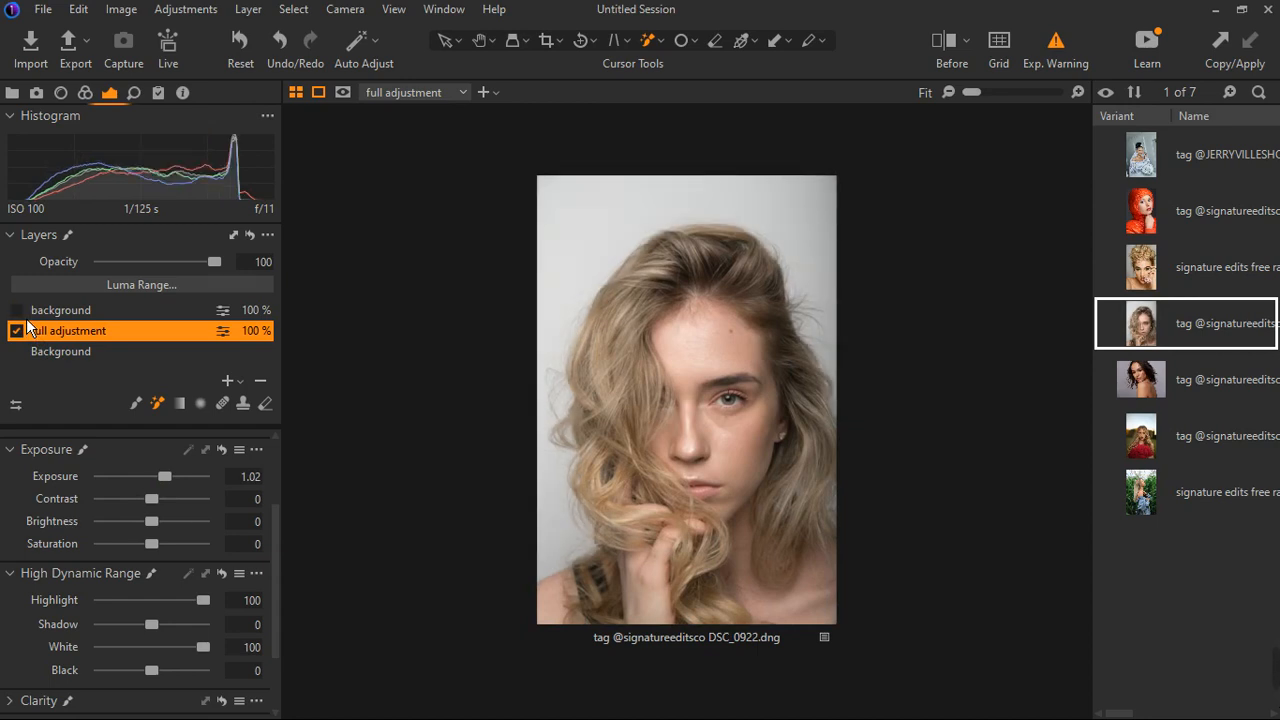
{"action": "left_click", "coordinate": [16, 310]}
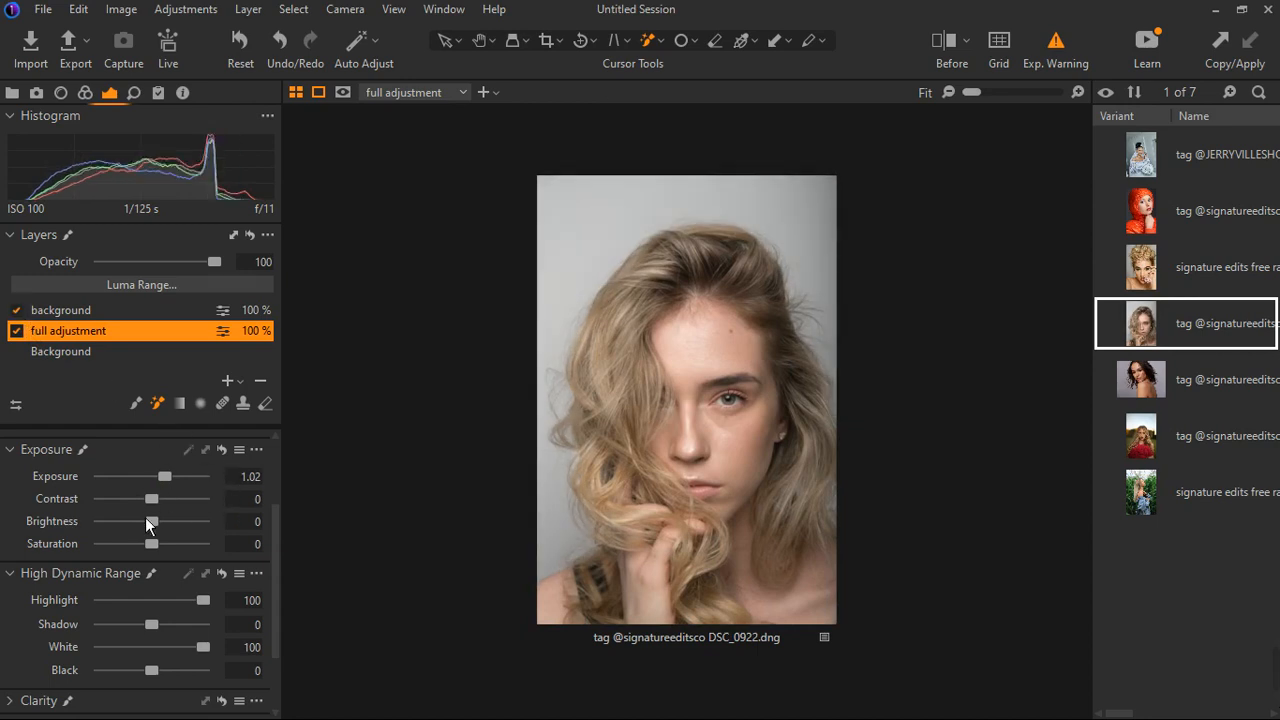
- Reset Exposure and Brightness to 0 on the background layer, and set its High Dynamic Range White to -55
{"action": "left_click", "coordinate": [91, 319]}
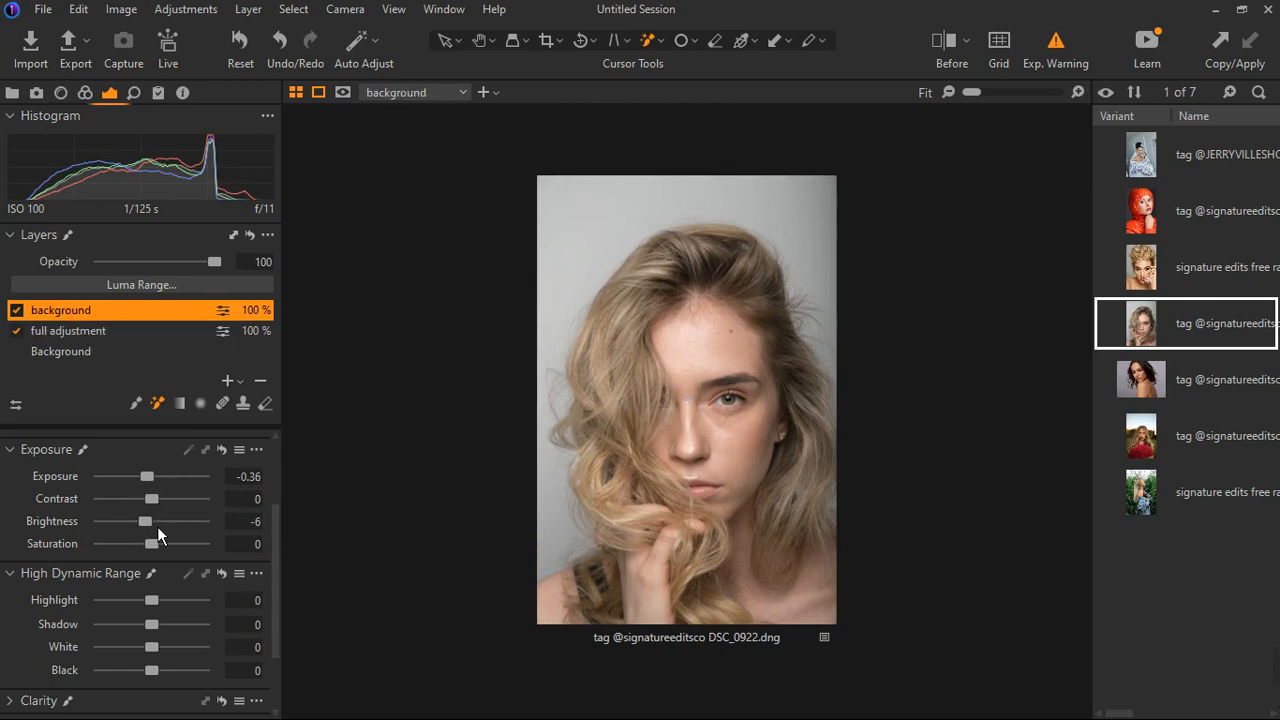
{"action": "double_click", "coordinate": [158, 486]}
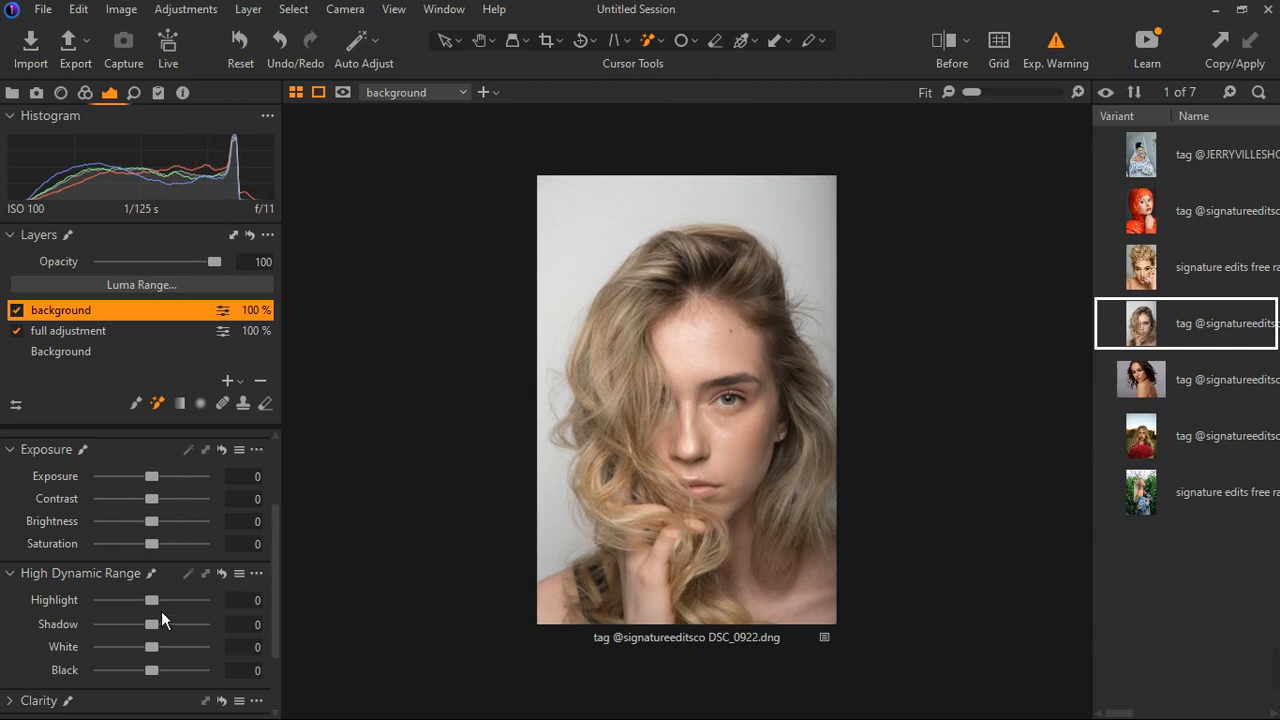
{"action": "left_click_drag", "start_coordinate": [161, 611], "coordinate": [93, 609]}
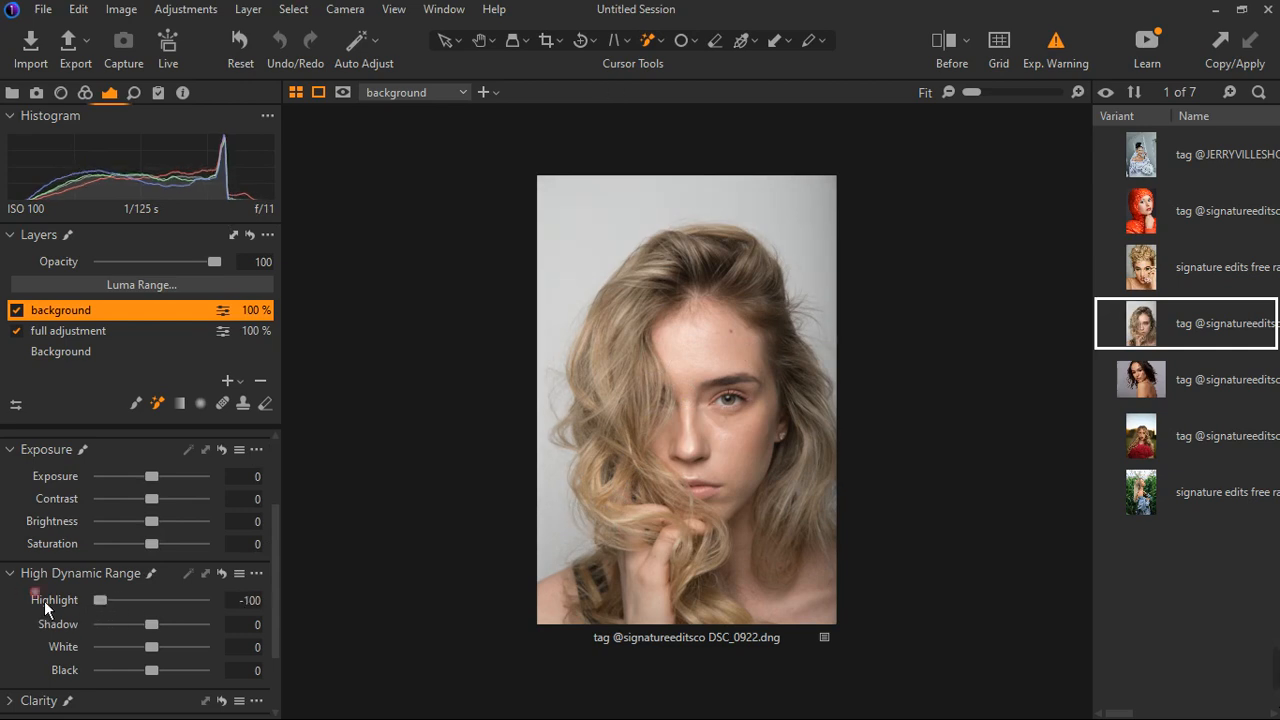
{"action": "double_click", "coordinate": [101, 606]}
{"action": "left_click_drag", "start_coordinate": [151, 647], "coordinate": [78, 650]}
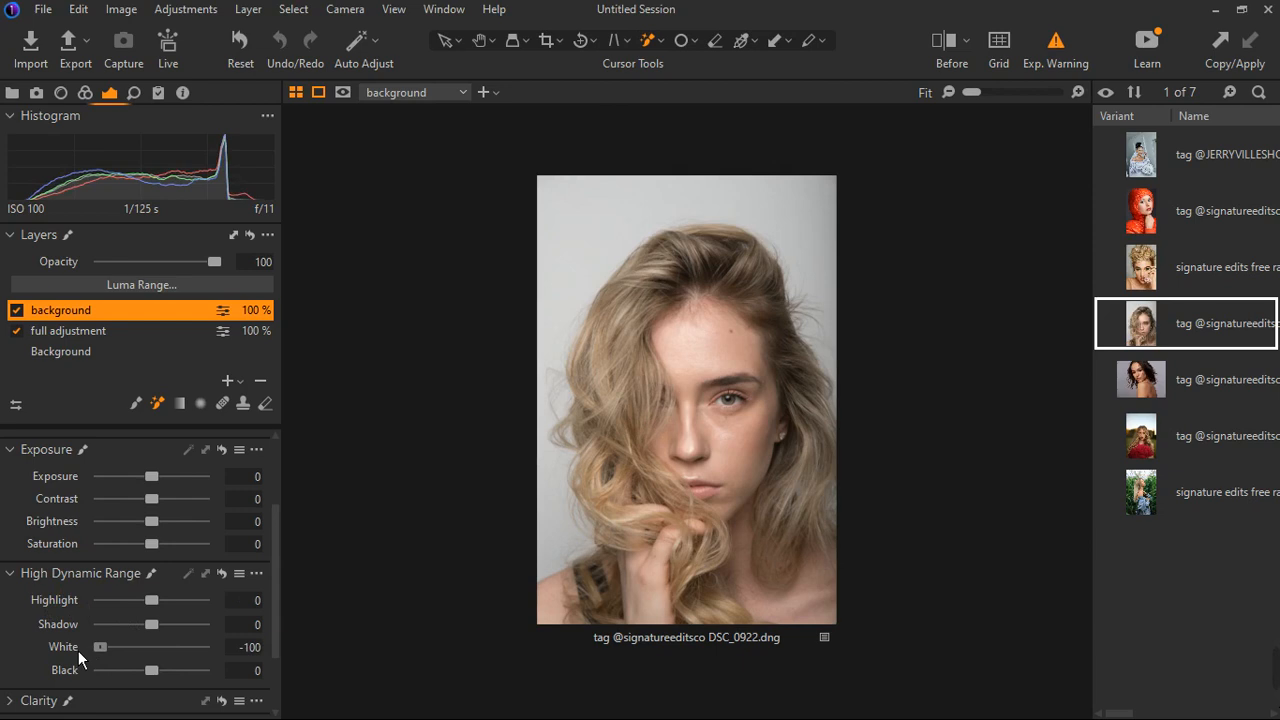
{"action": "left_click_drag", "start_coordinate": [78, 650], "coordinate": [135, 659]}
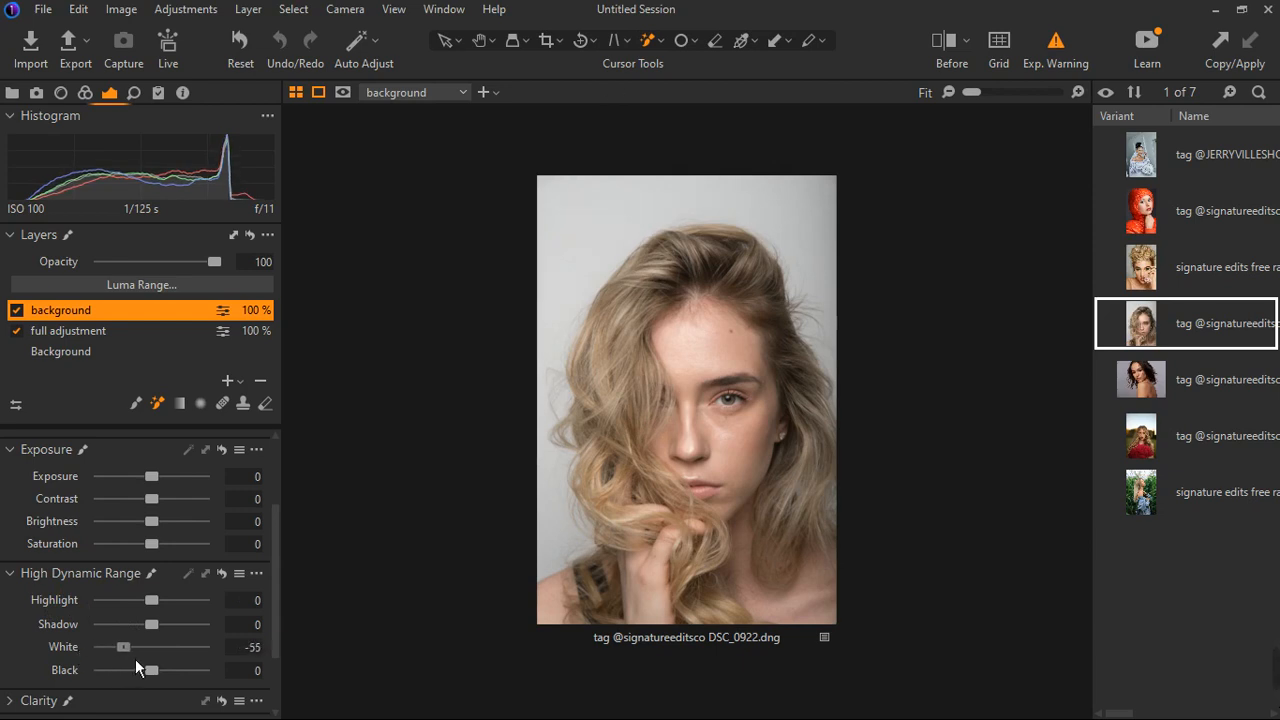
- Set the background layer's Highlight to -31, Exposure to -0.36 and Brightness to -5
{"action": "left_click_drag", "start_coordinate": [151, 600], "coordinate": [136, 602]}
{"action": "mouse_move", "coordinate": [162, 486]}
{"action": "left_mouse_down"}
{"action": "mouse_move", "coordinate": [149, 485]}
{"action": "mouse_move", "coordinate": [153, 530]}
{"action": "mouse_move", "coordinate": [151, 482]}
{"action": "mouse_move", "coordinate": [161, 486]}
{"action": "left_mouse_up"}
{"action": "double_click", "coordinate": [149, 485]}
{"action": "double_click", "coordinate": [154, 525]}
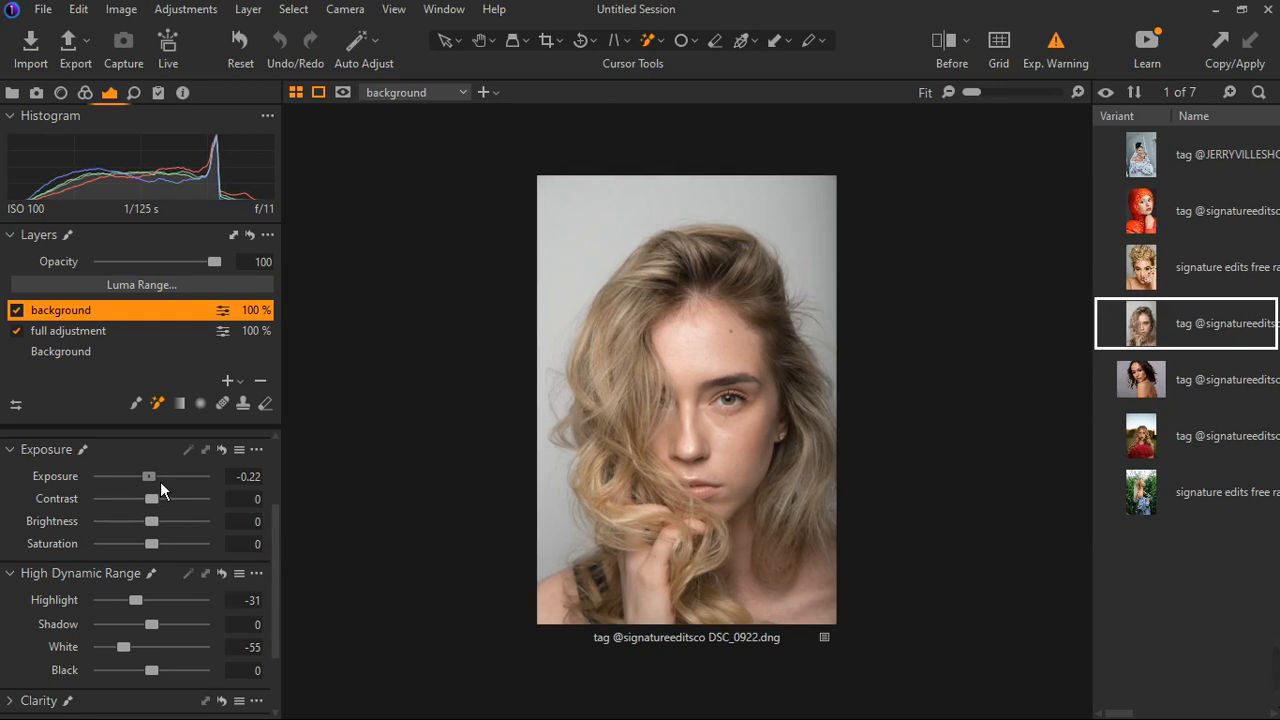
{"action": "right_click", "coordinate": [146, 534]}
{"action": "left_click", "coordinate": [136, 528]}
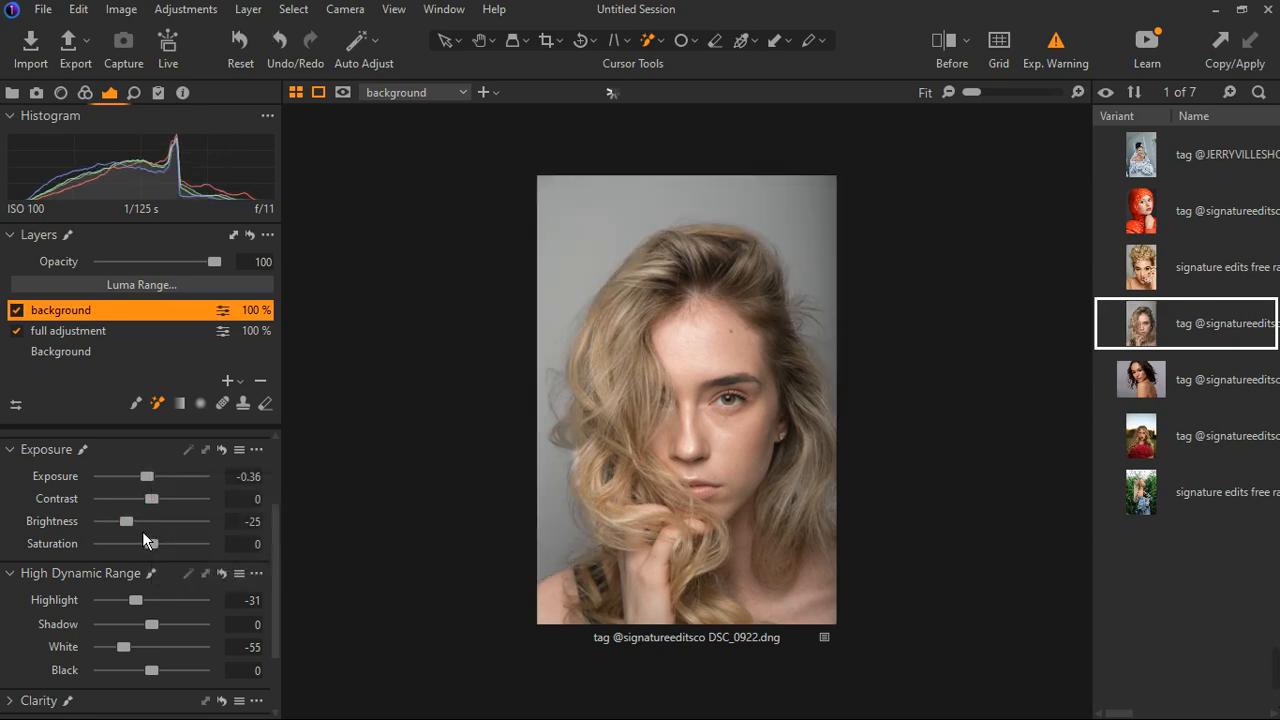
{"action": "left_click_drag", "start_coordinate": [136, 531], "coordinate": [153, 533]}
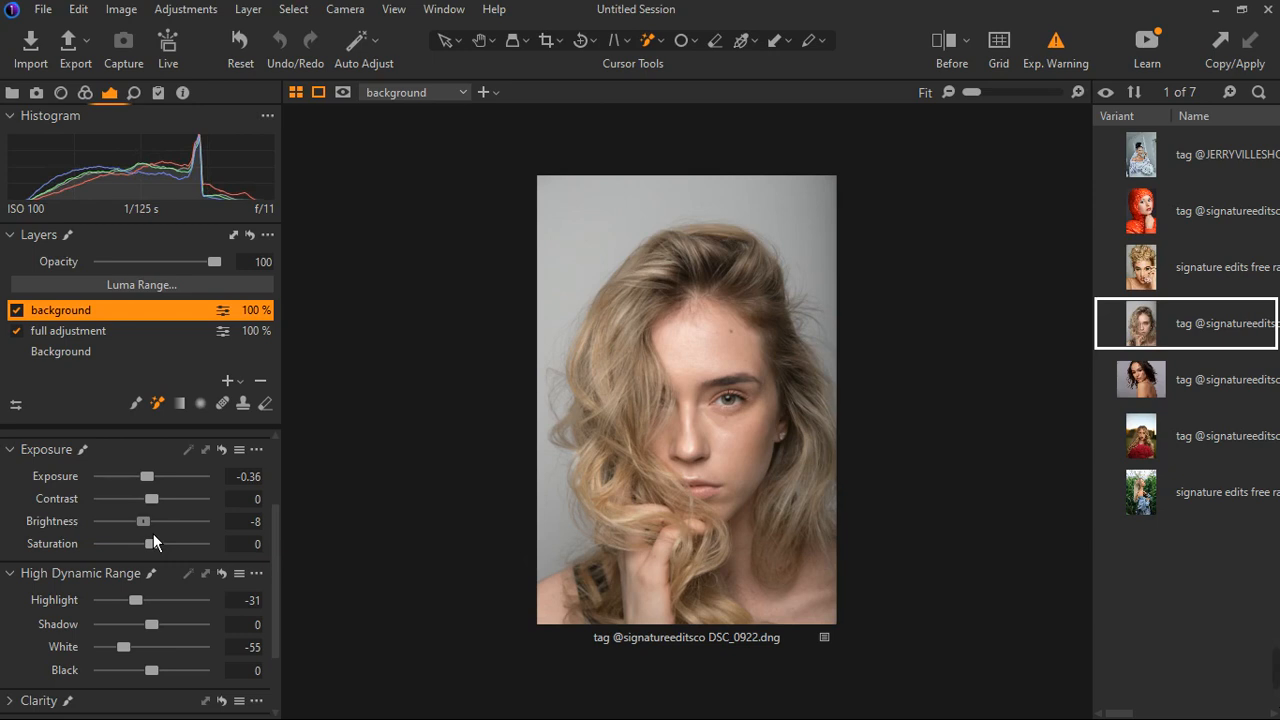
{"action": "left_click_drag", "start_coordinate": [153, 533], "coordinate": [156, 532]}
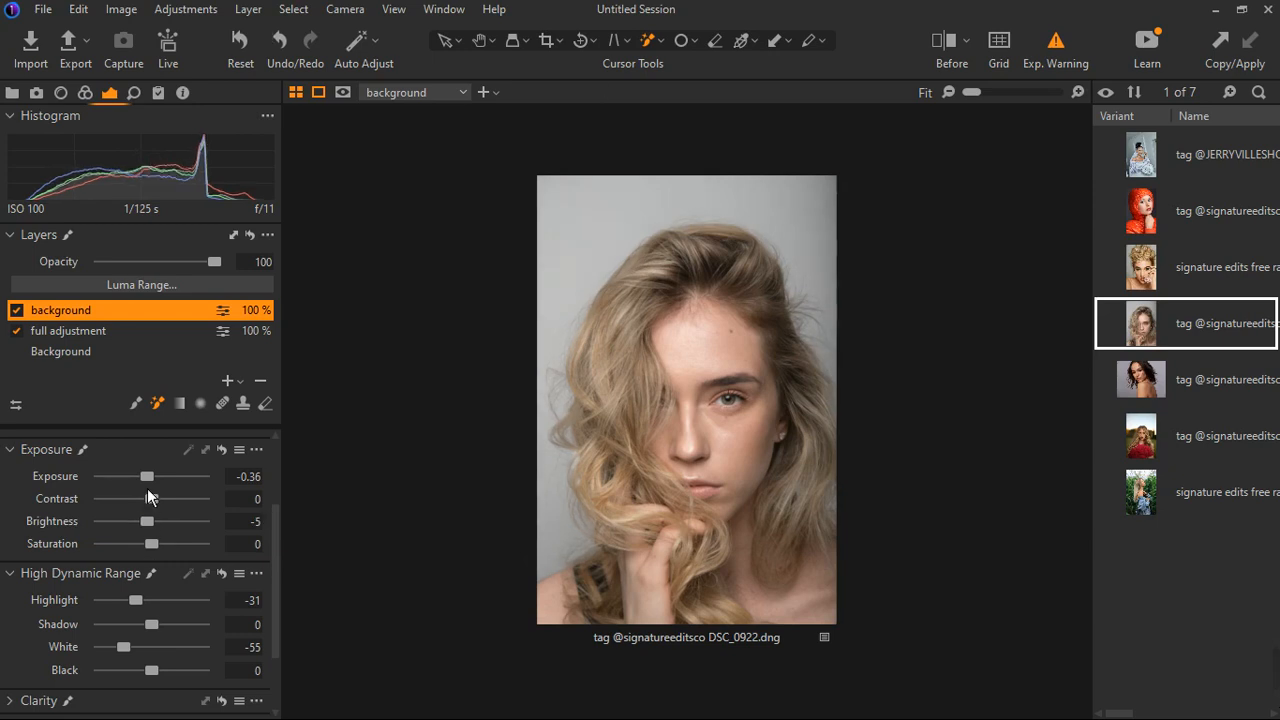
- Lower the background layer's Highlight to -36 and White to -60, and compare the photo with the layer off and on
{"action": "left_click_drag", "start_coordinate": [145, 606], "coordinate": [131, 647]}
{"action": "left_click", "coordinate": [17, 310]}
{"action": "left_click", "coordinate": [17, 310]}
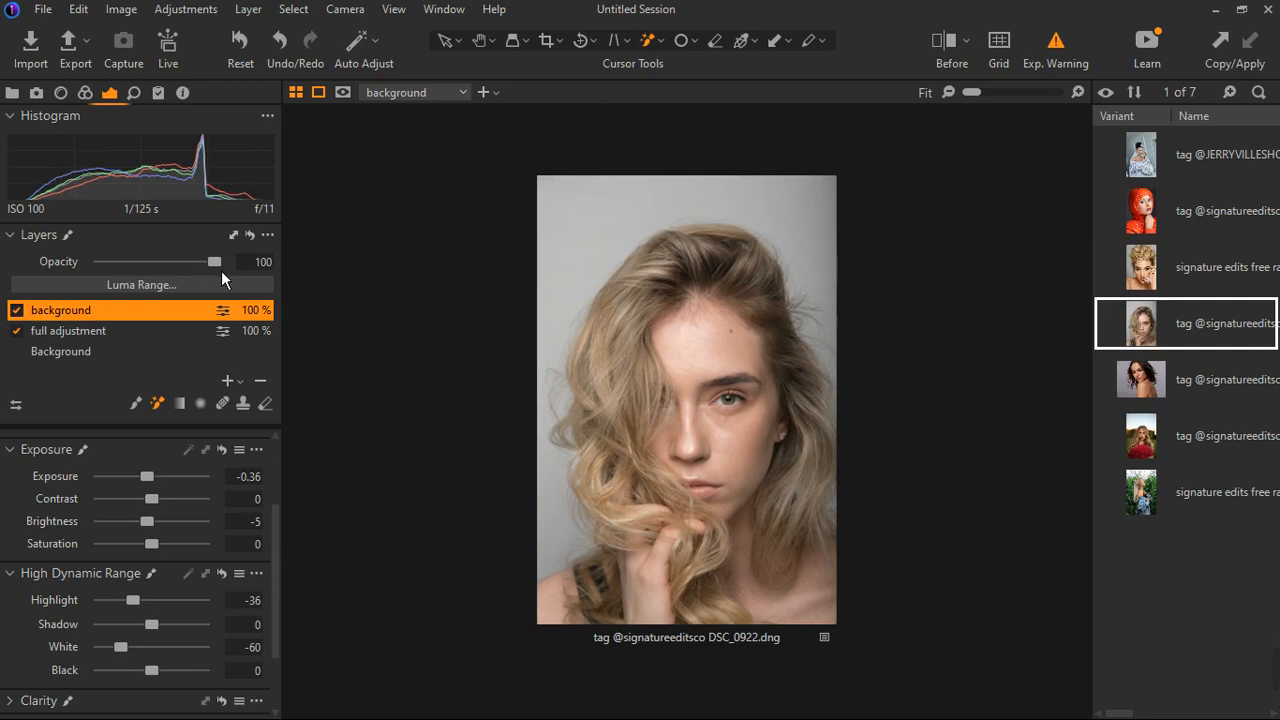
- Reduce the background layer's opacity to 45, comparing the photo with the layer off and on along the way
{"action": "left_click_drag", "start_coordinate": [221, 270], "coordinate": [204, 271]}
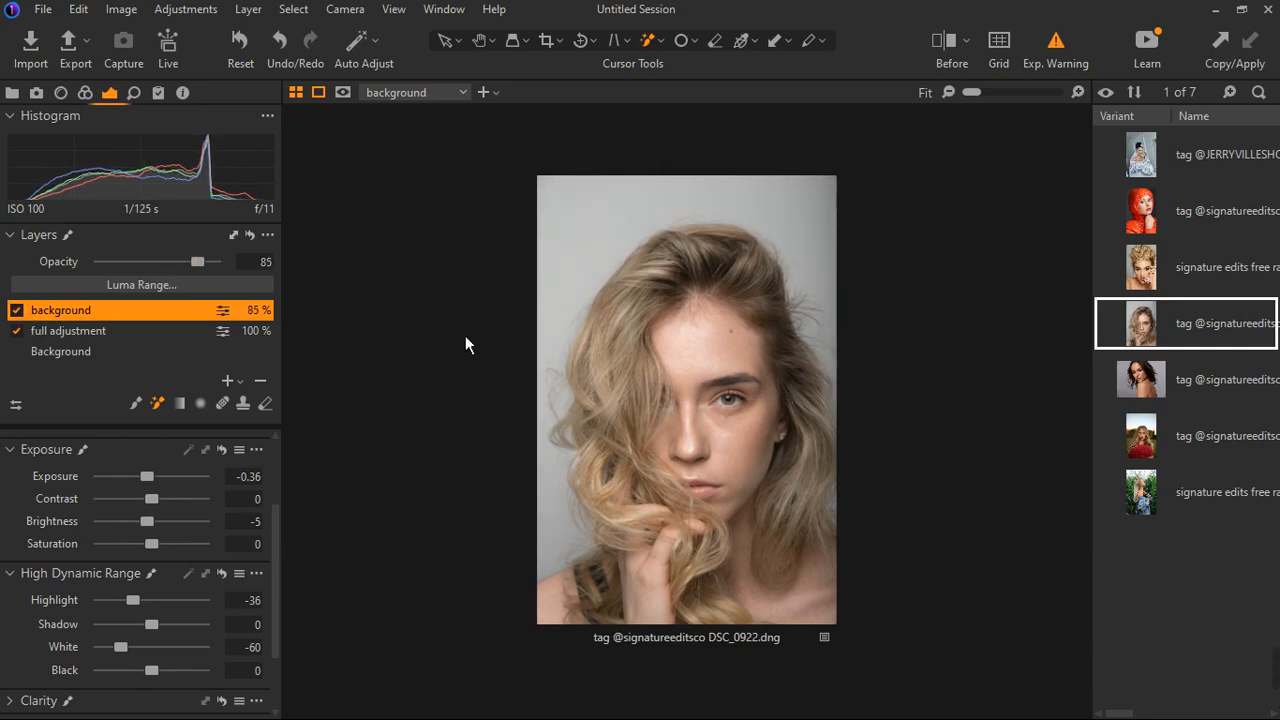
{"action": "left_click", "coordinate": [17, 310]}
{"action": "left_click", "coordinate": [17, 310]}
{"action": "left_click_drag", "start_coordinate": [213, 270], "coordinate": [171, 270]}
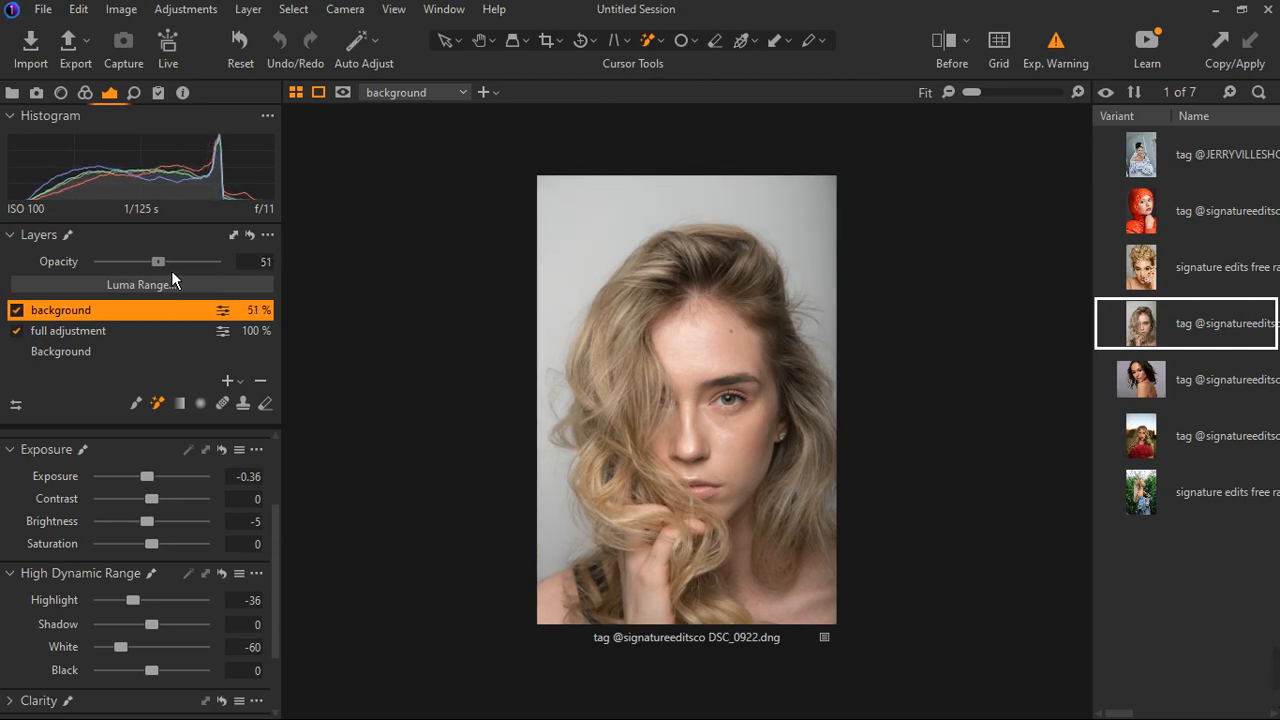
{"action": "left_click", "coordinate": [24, 321]}
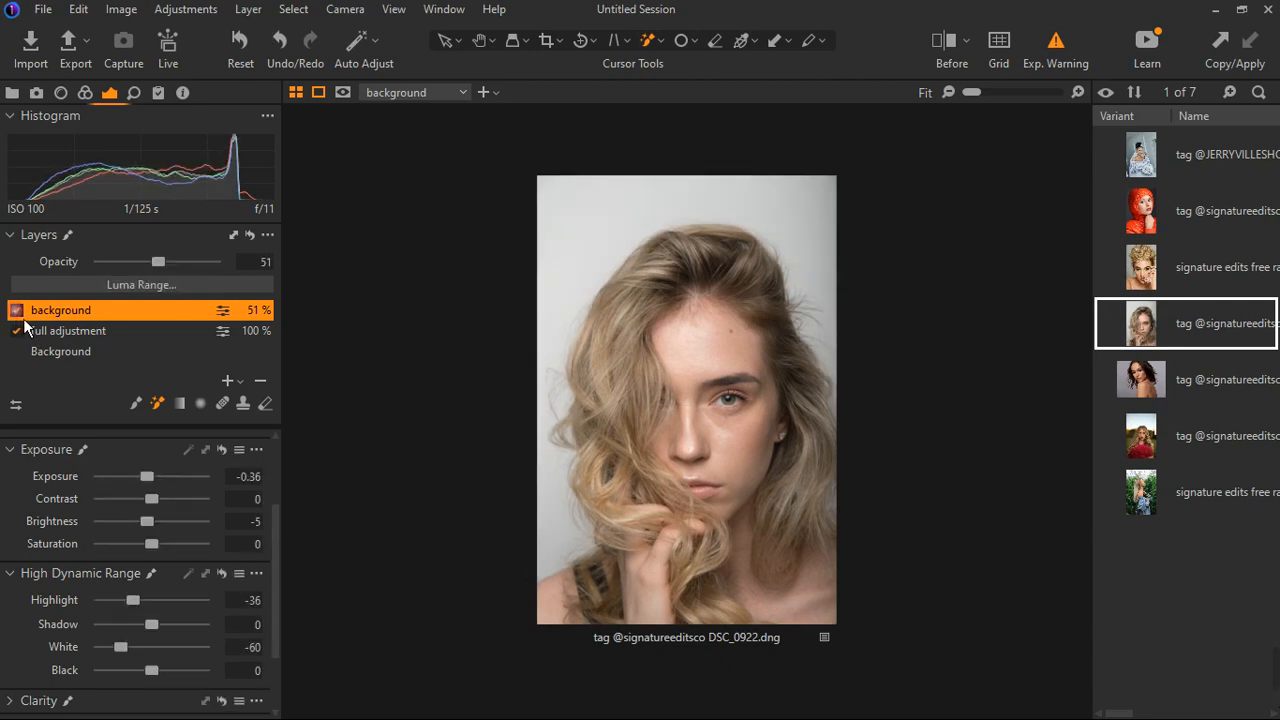
{"action": "left_click", "coordinate": [24, 321]}
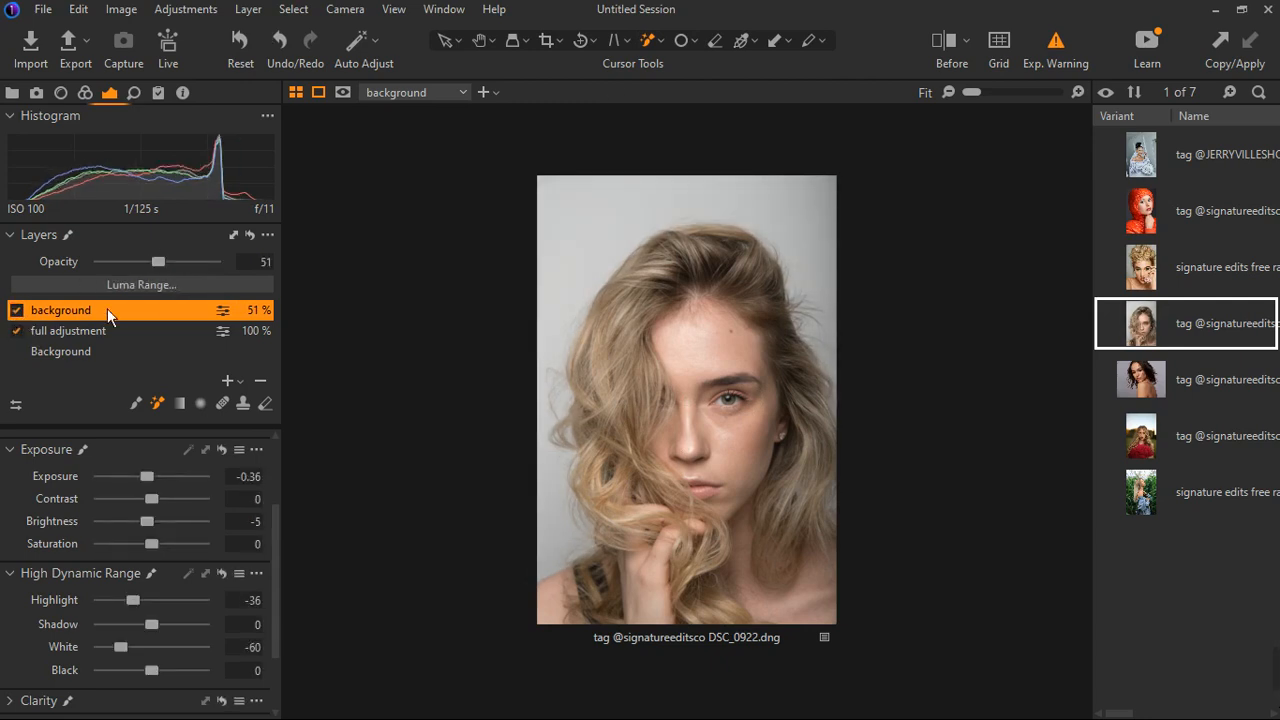
{"action": "left_click_drag", "start_coordinate": [161, 268], "coordinate": [158, 268]}
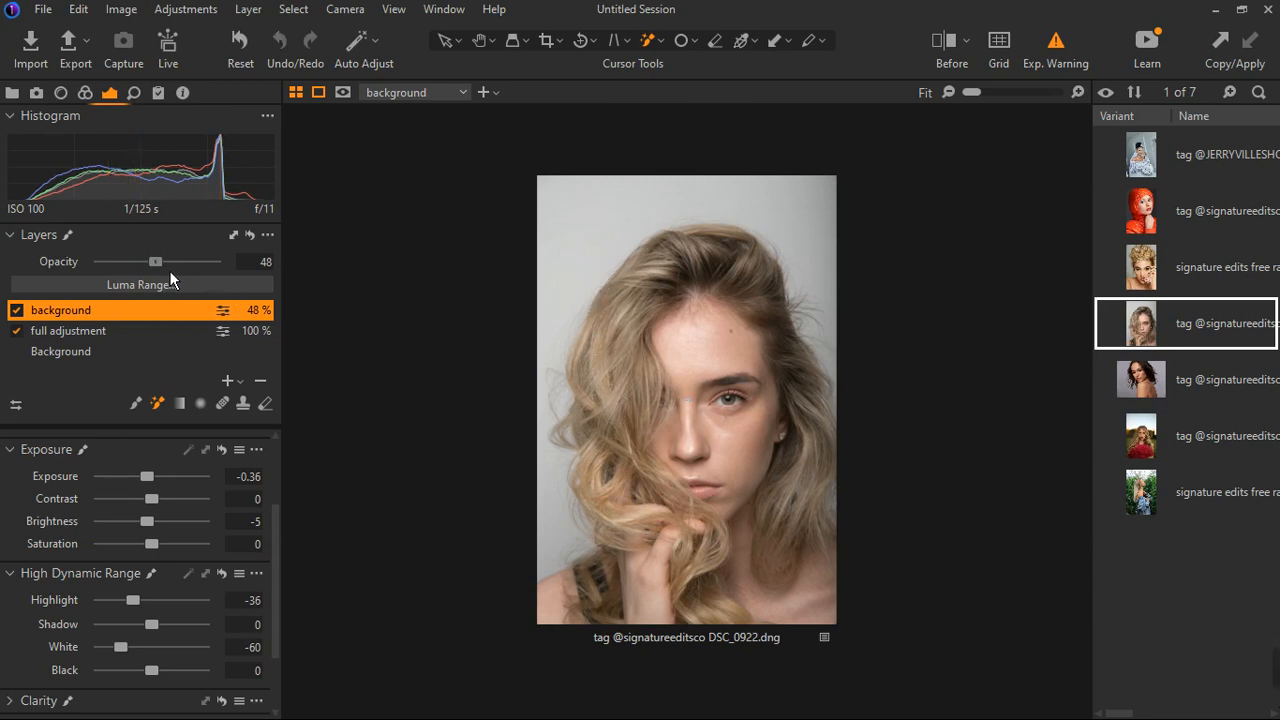
{"action": "left_click_drag", "start_coordinate": [169, 270], "coordinate": [158, 266]}
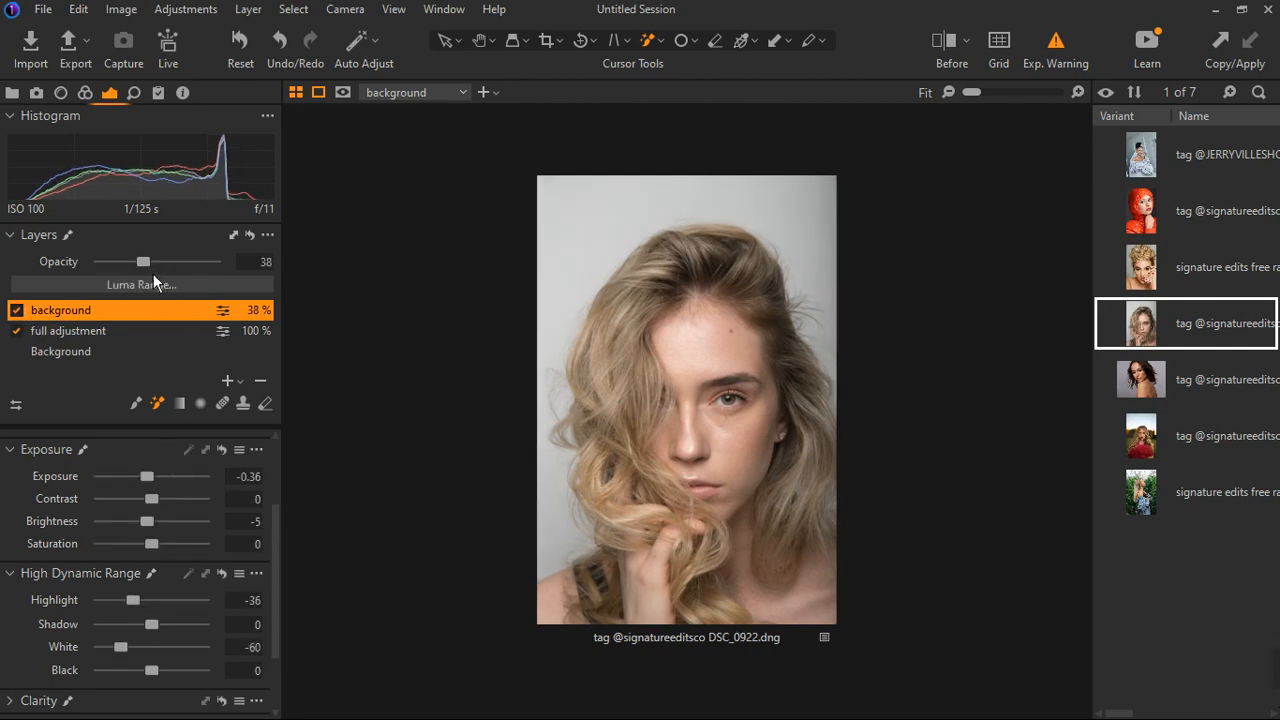
{"action": "left_click_drag", "start_coordinate": [153, 274], "coordinate": [167, 271]}
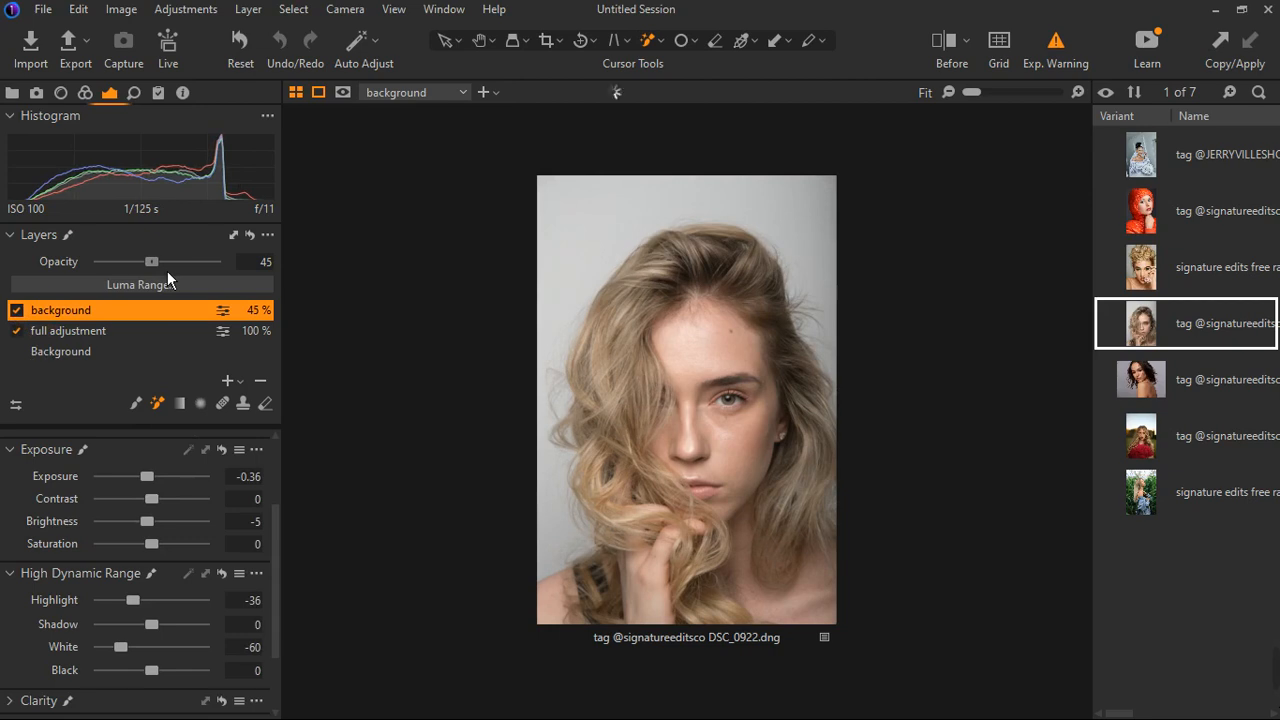
- Add a new filled adjustment layer and name it "white balance"
{"action": "scroll", "coordinate": [766, 412], "scroll_direction": "up", "scroll_amount": 5}
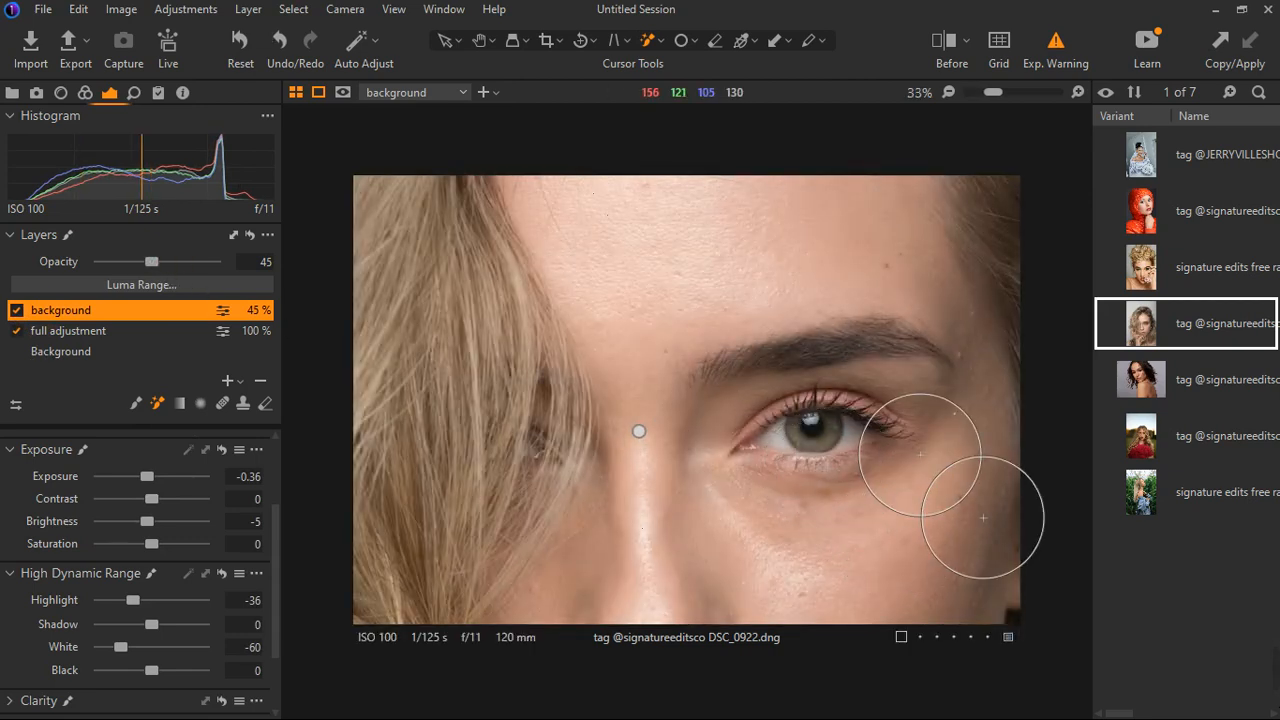
{"action": "scroll", "coordinate": [967, 520], "scroll_direction": "down", "scroll_amount": 1}
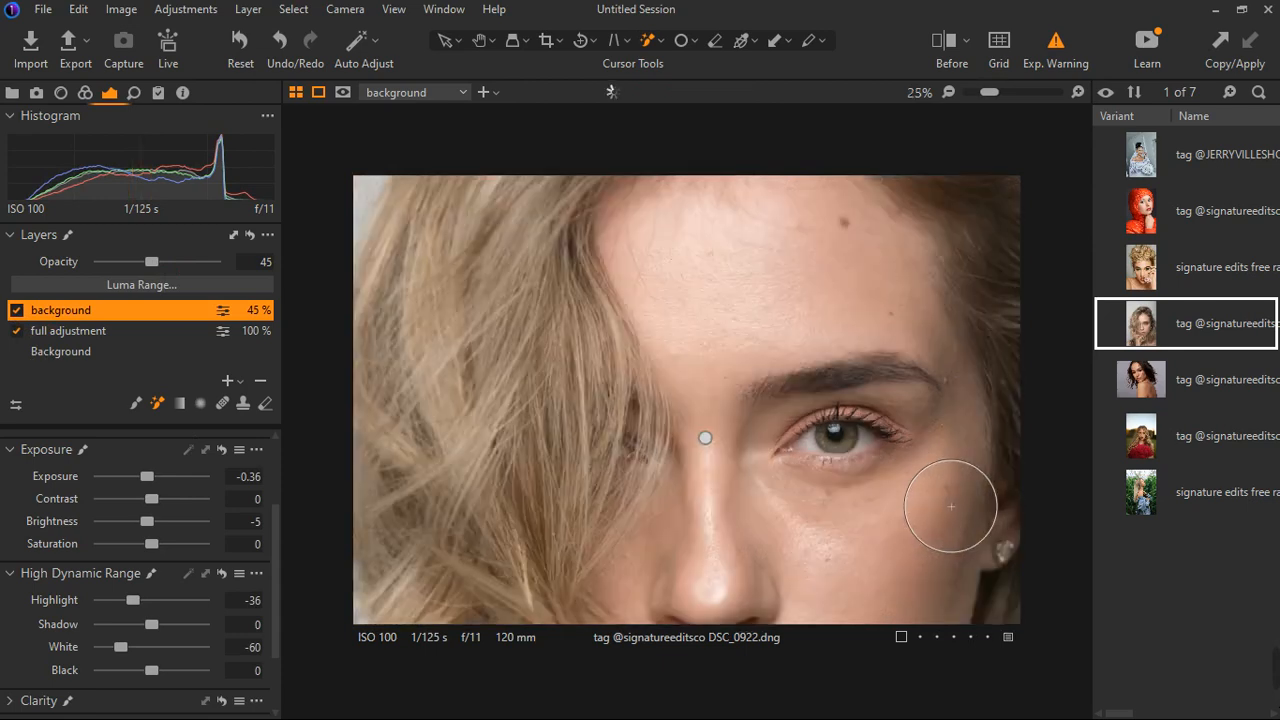
{"action": "scroll", "coordinate": [950, 510], "scroll_direction": "up", "scroll_amount": 2}
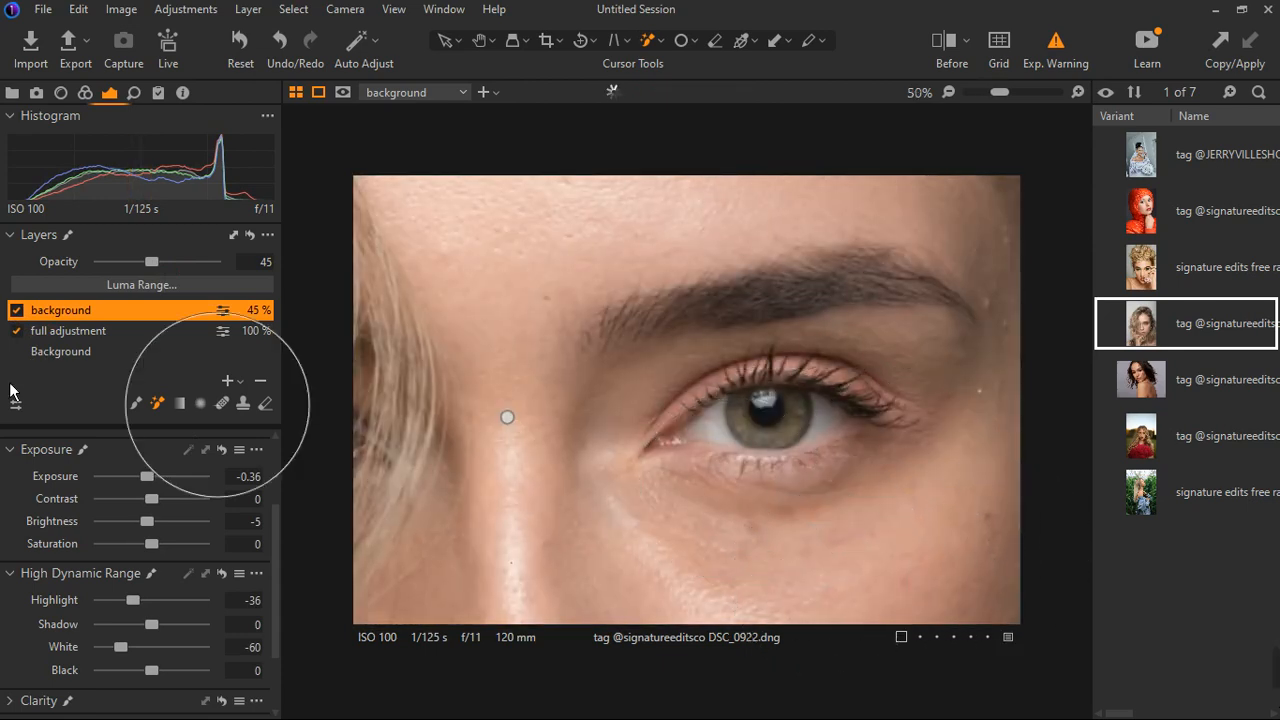
{"action": "left_click", "coordinate": [243, 381]}
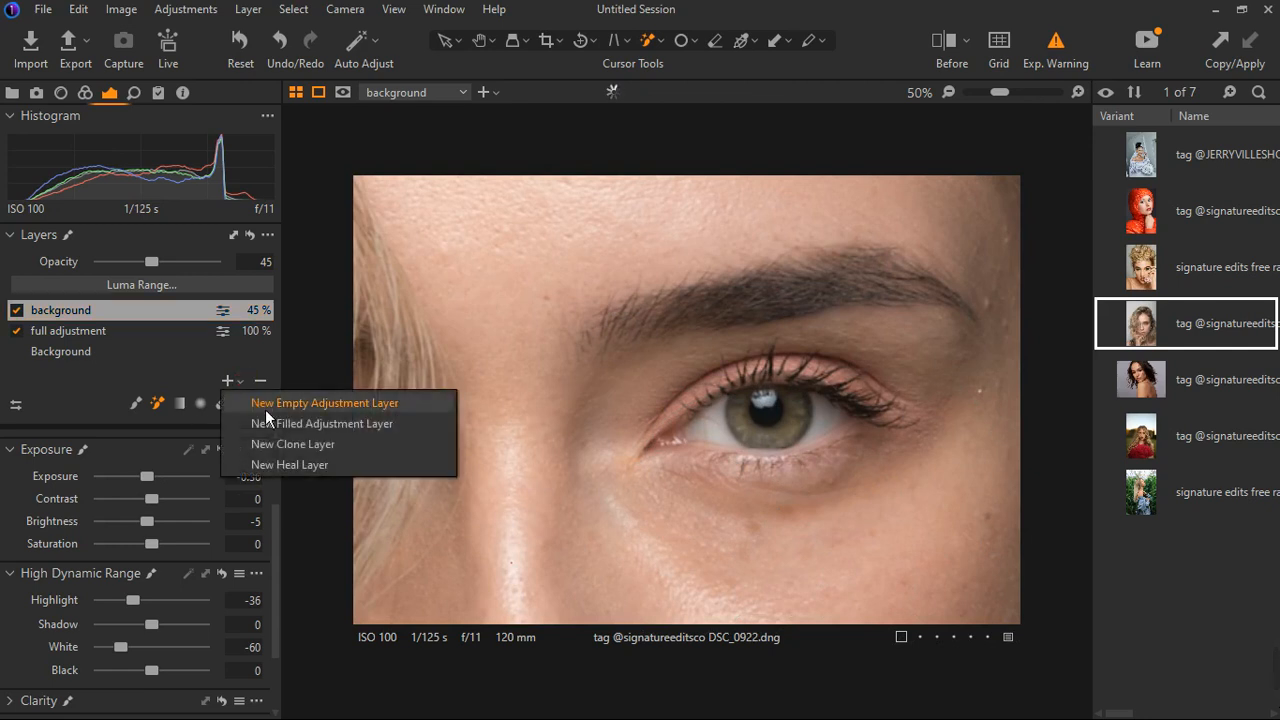
{"action": "left_click", "coordinate": [276, 431]}
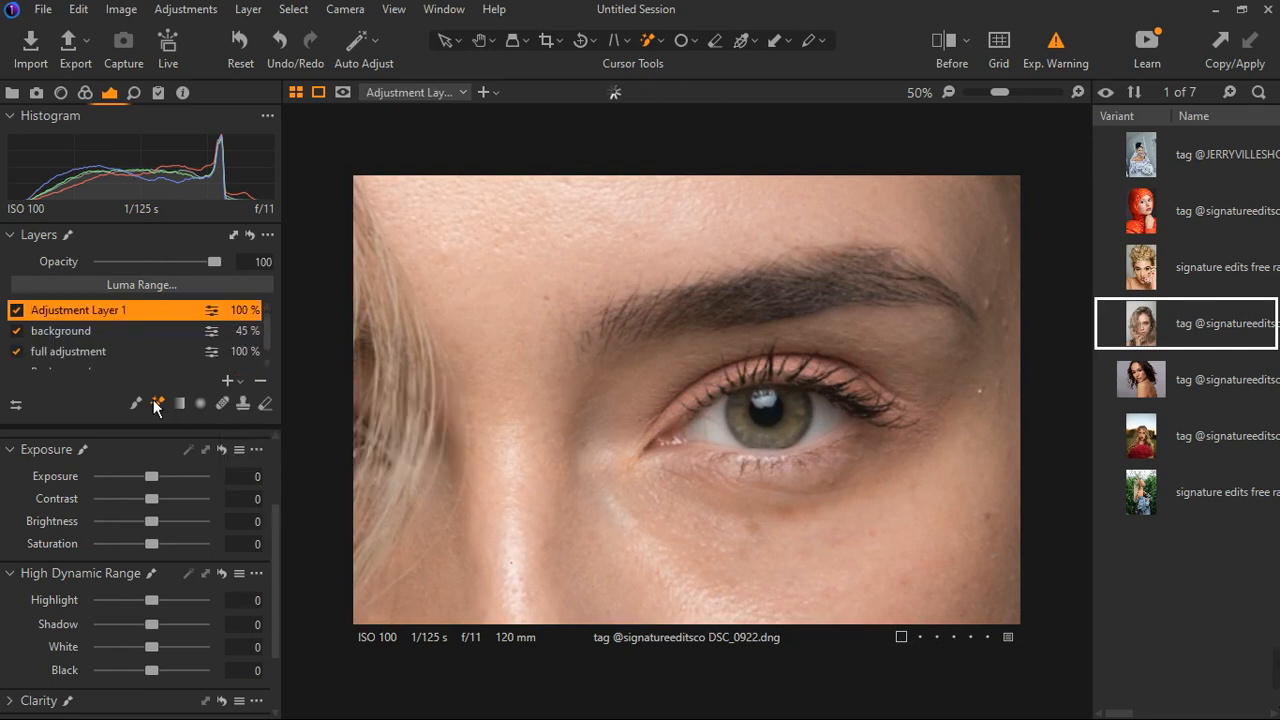
{"action": "double_click", "coordinate": [84, 313]}
{"action": "type", "text": "wh"}
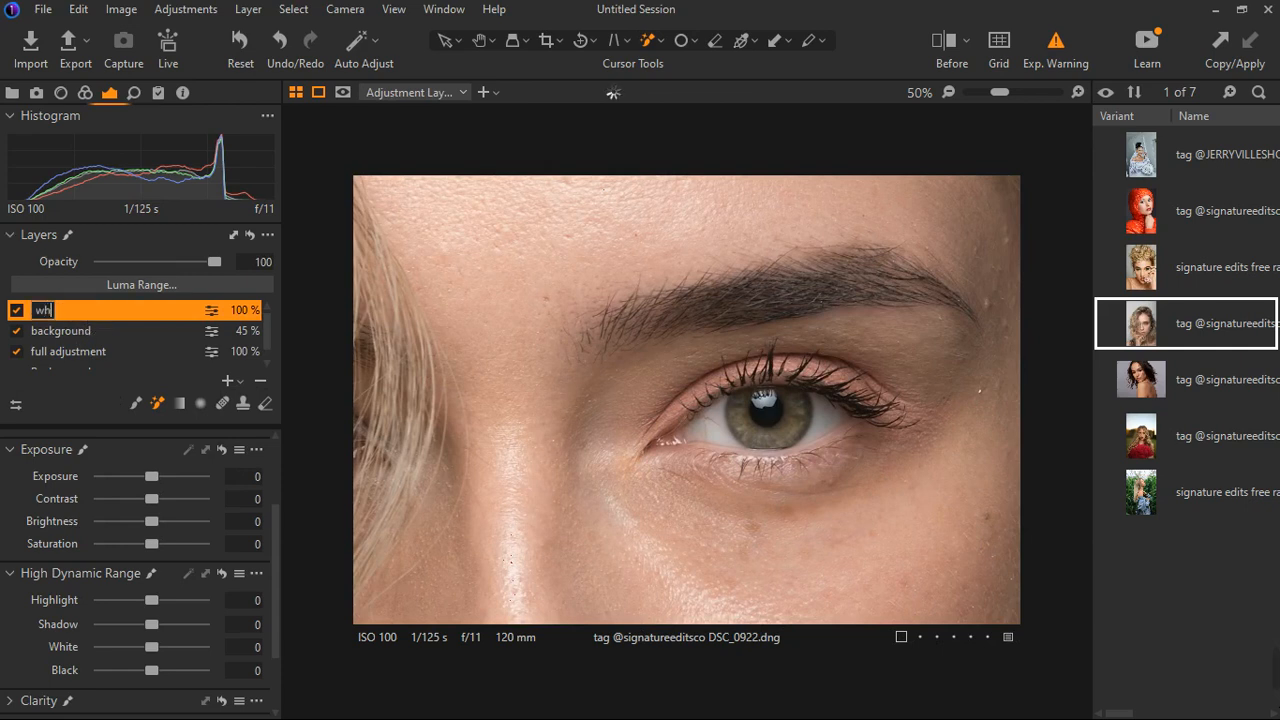
{"action": "type", "text": "ite balance"}
{"action": "key", "text": "Return"}
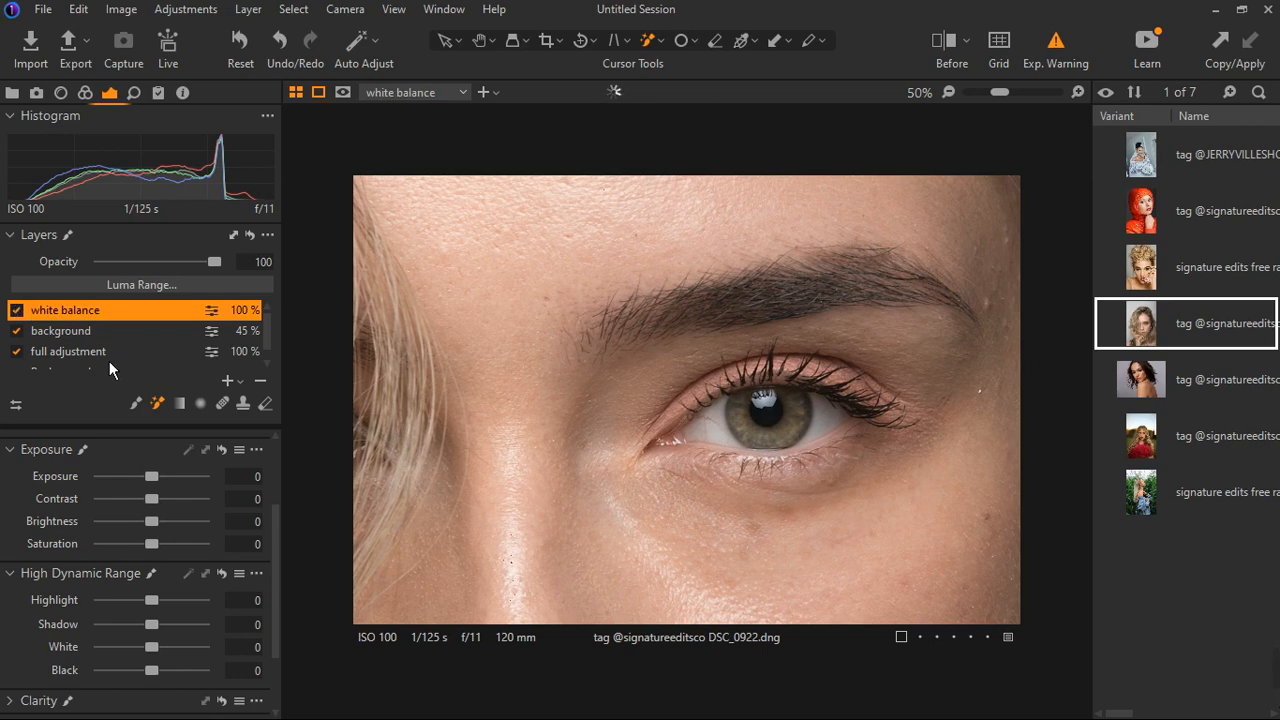
- Sample the white of the visible eye to set the white balance layer to Kelvin 4568 and Tint -3.5
{"action": "scroll", "coordinate": [771, 466], "scroll_direction": "down", "scroll_amount": 5}
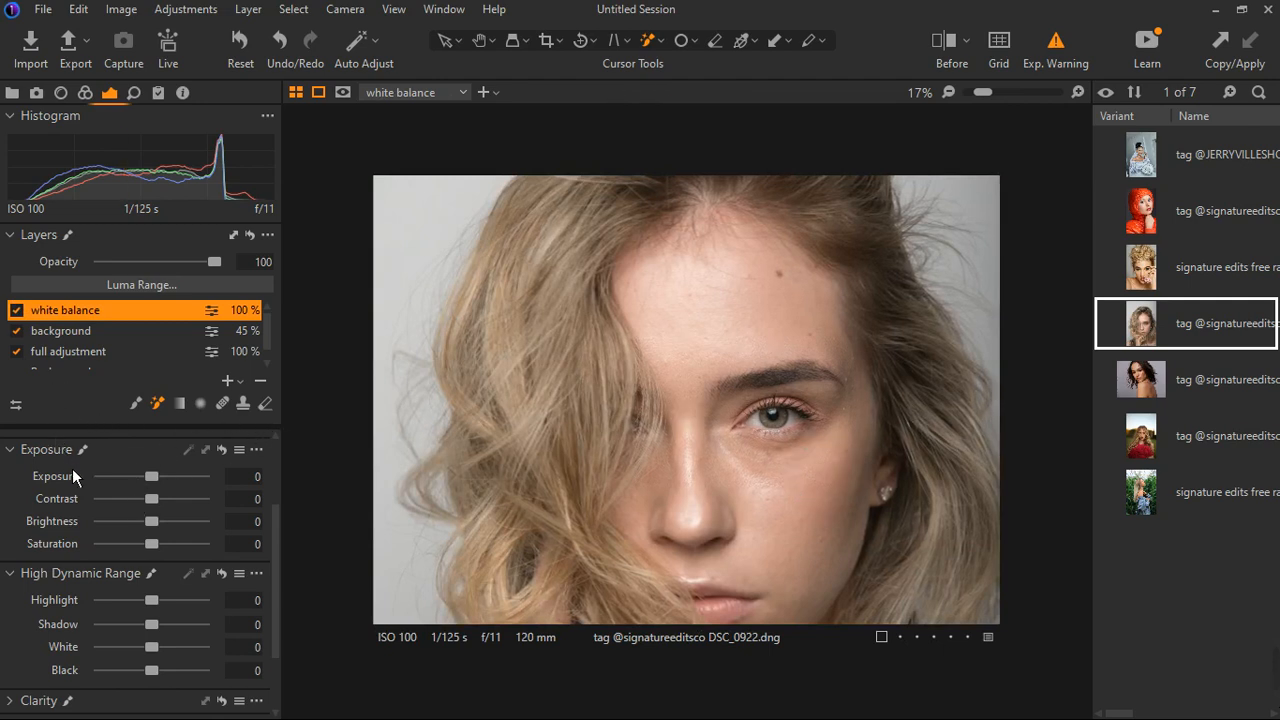
{"action": "scroll", "coordinate": [72, 467], "scroll_direction": "up", "scroll_amount": 2}
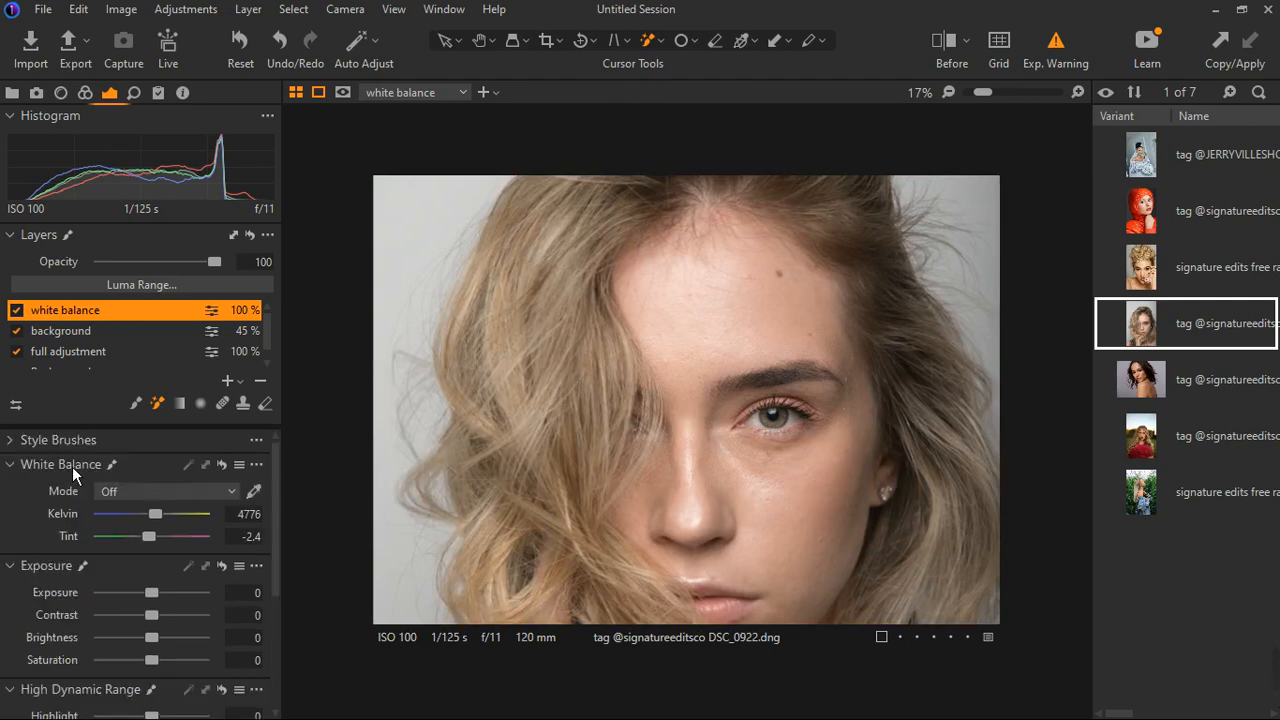
{"action": "left_click", "coordinate": [253, 491]}
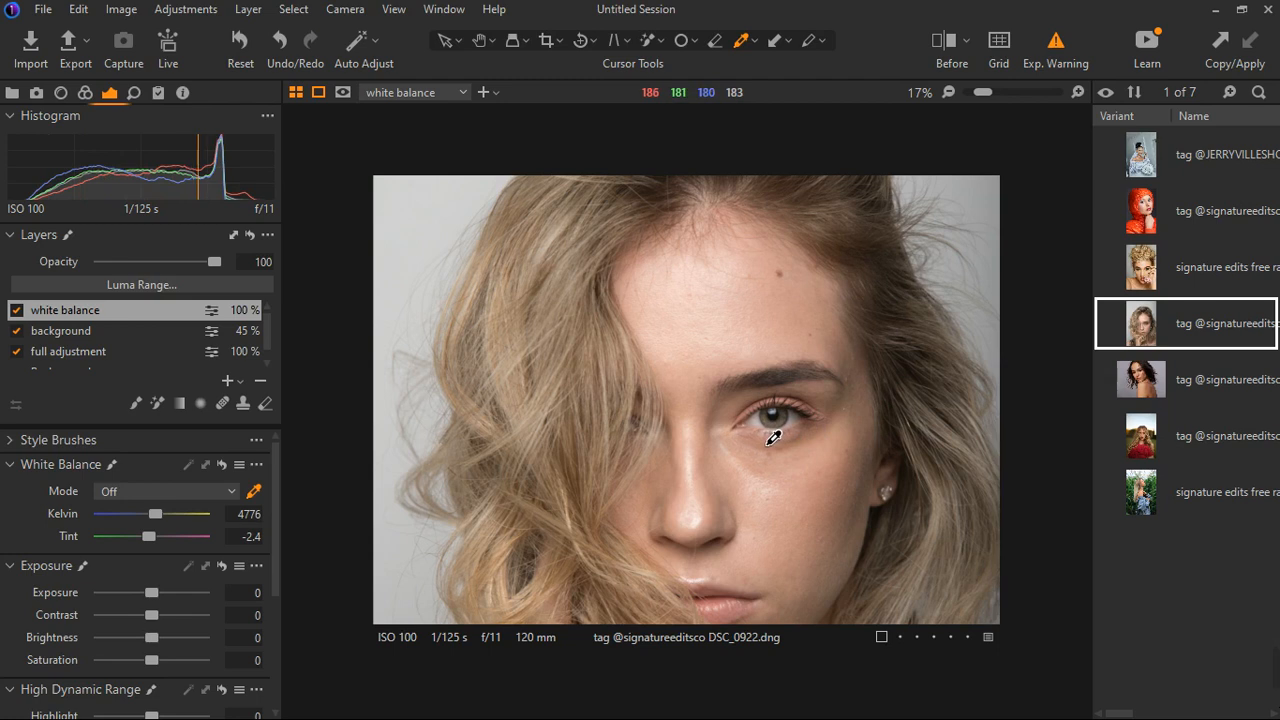
{"action": "left_click", "coordinate": [806, 485]}
- Compare the photo with the white balance layer off and on, up close and in full, and inspect the face and hair tones
{"action": "scroll", "coordinate": [802, 462], "scroll_direction": "up", "scroll_amount": 2}
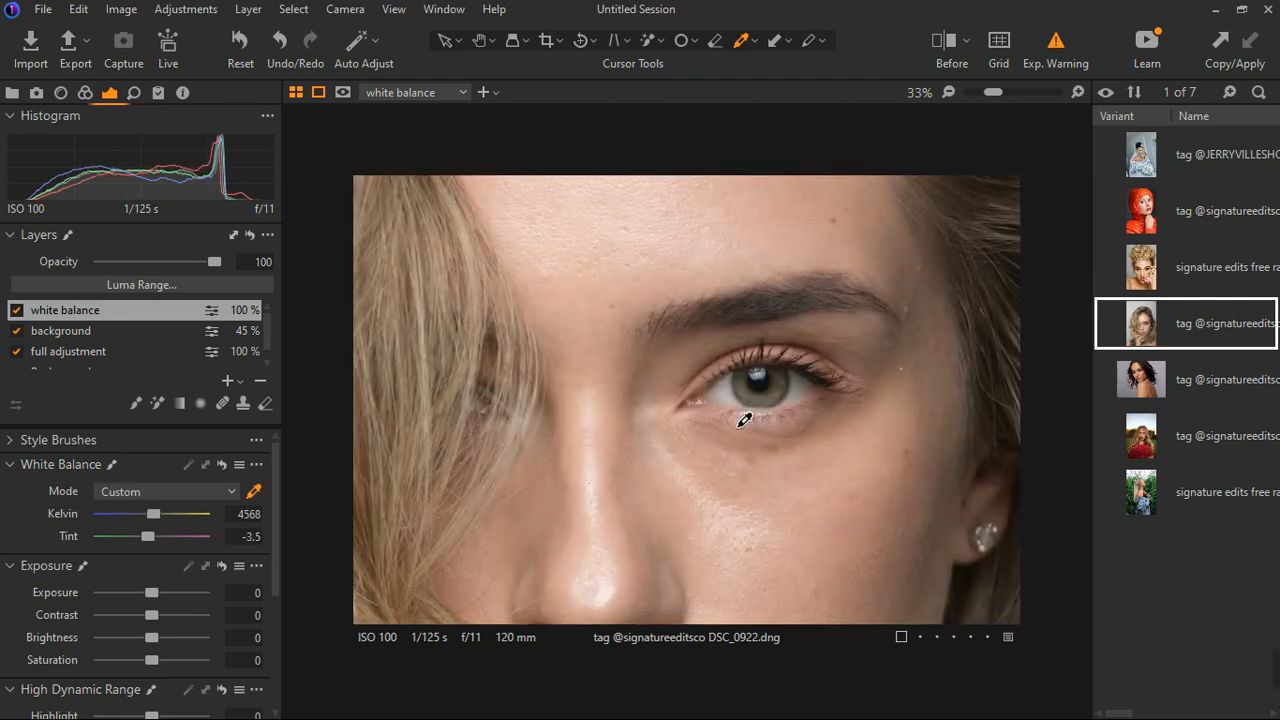
{"action": "left_click", "coordinate": [16, 310]}
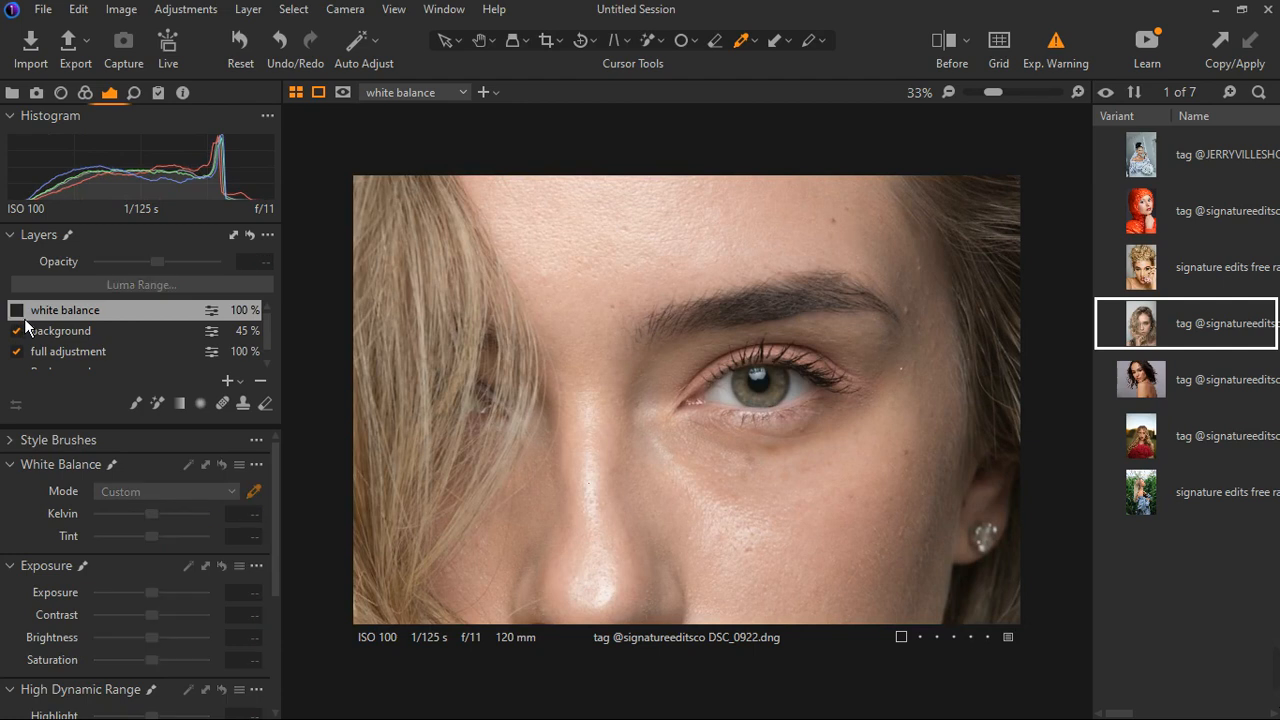
{"action": "left_click", "coordinate": [22, 316]}
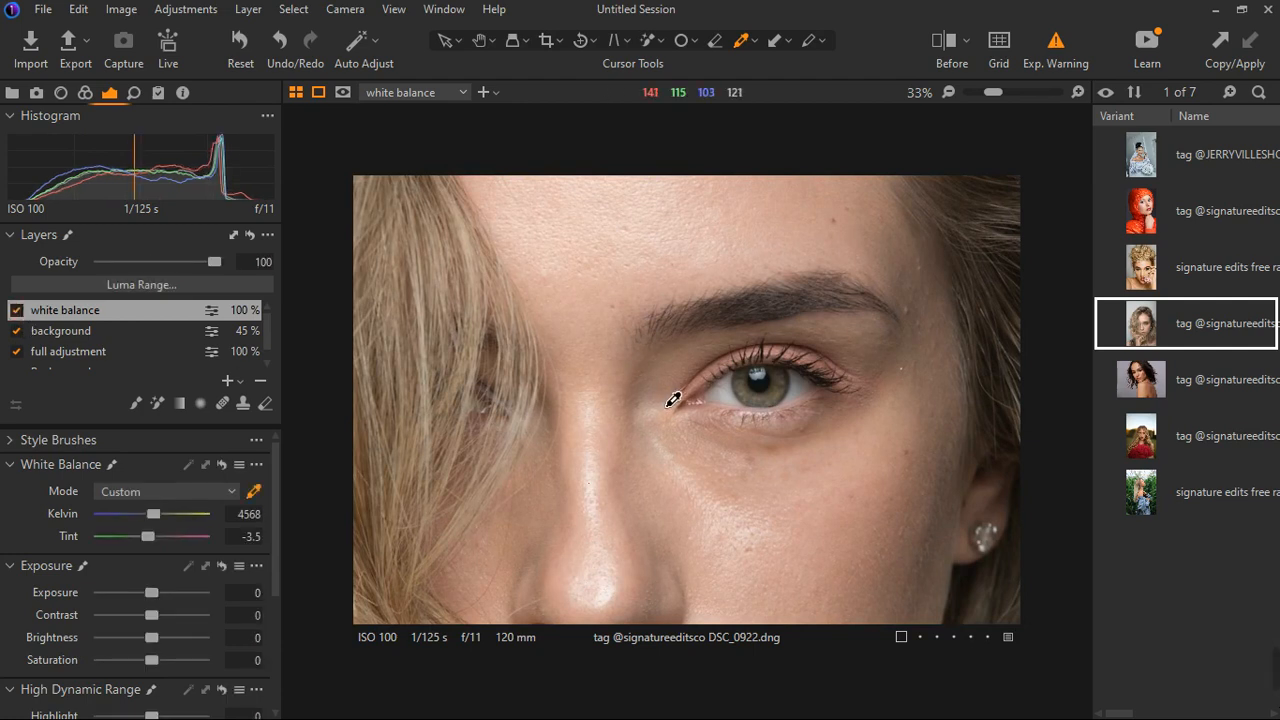
{"action": "left_click", "coordinate": [22, 316]}
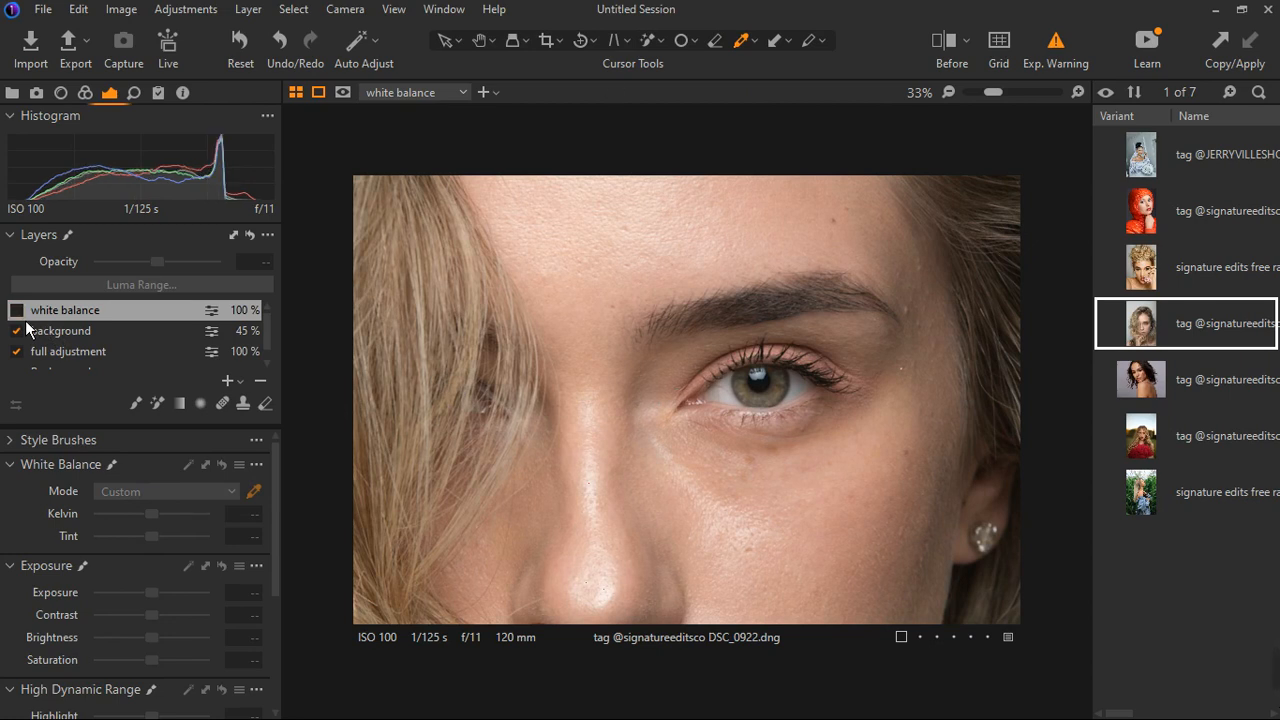
{"action": "left_click", "coordinate": [24, 318]}
{"action": "key", "text": "ctrl+0"}
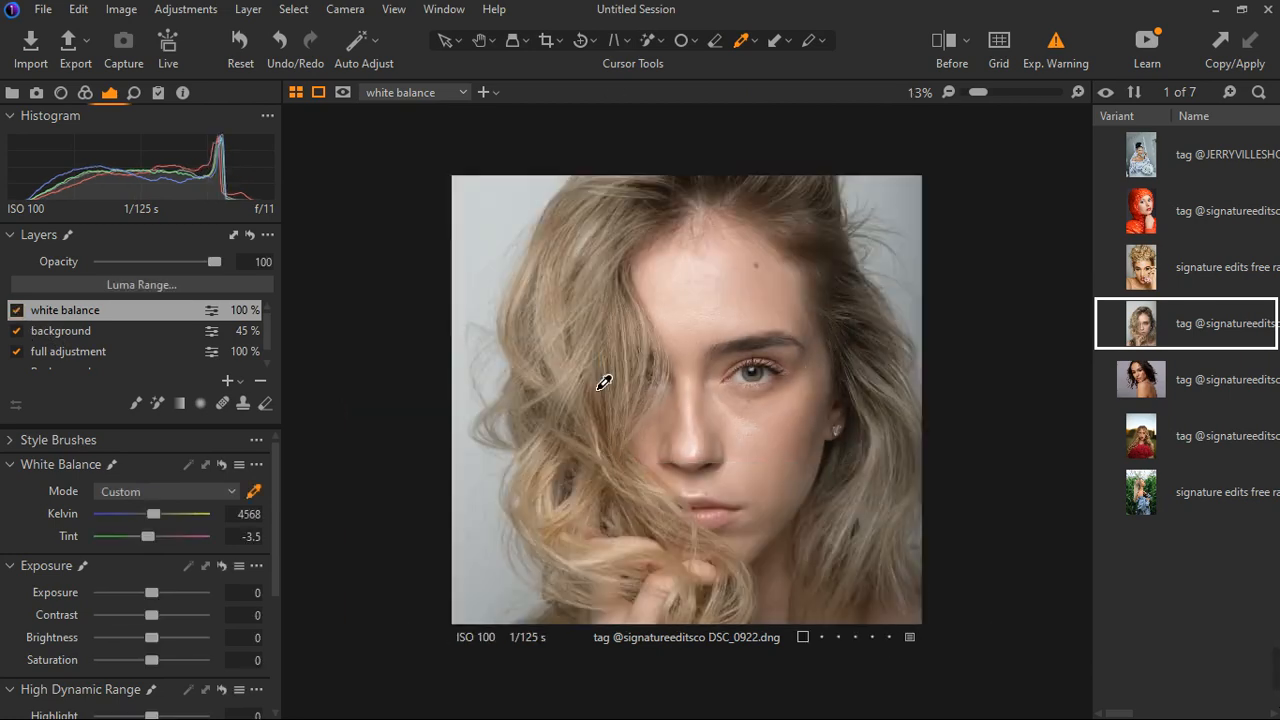
{"action": "left_click", "coordinate": [27, 323]}
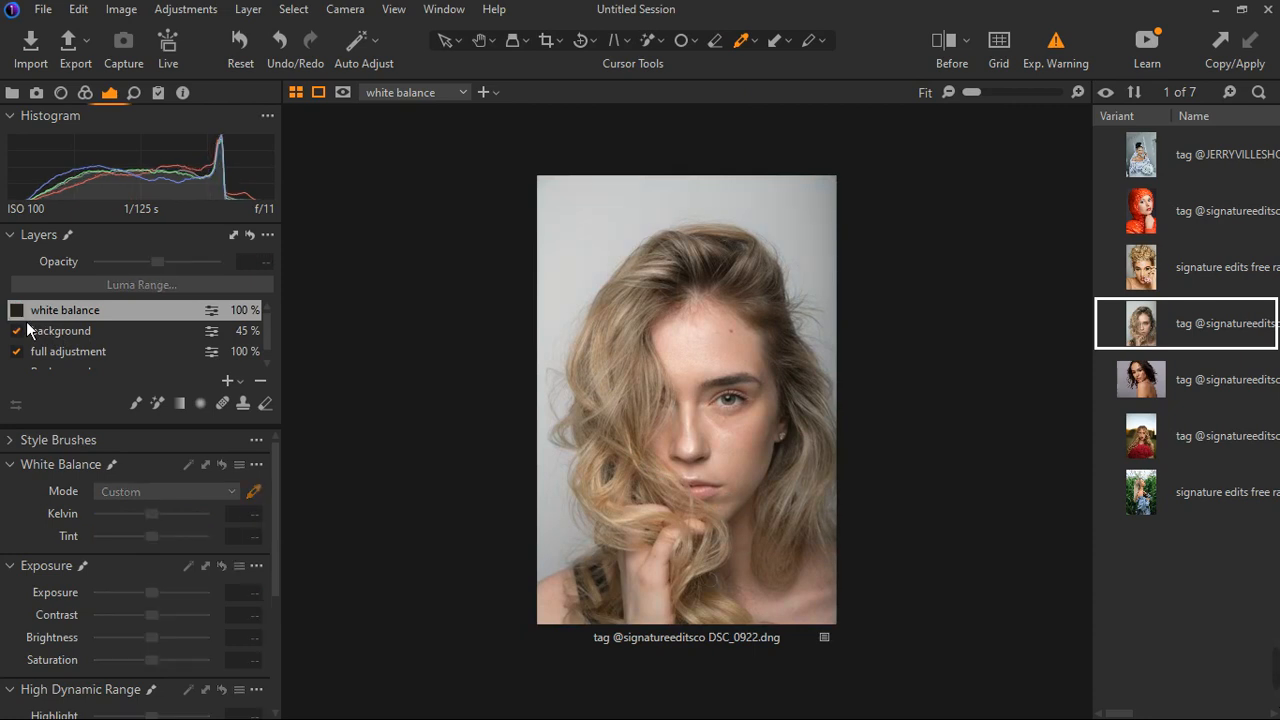
{"action": "left_click", "coordinate": [27, 323]}
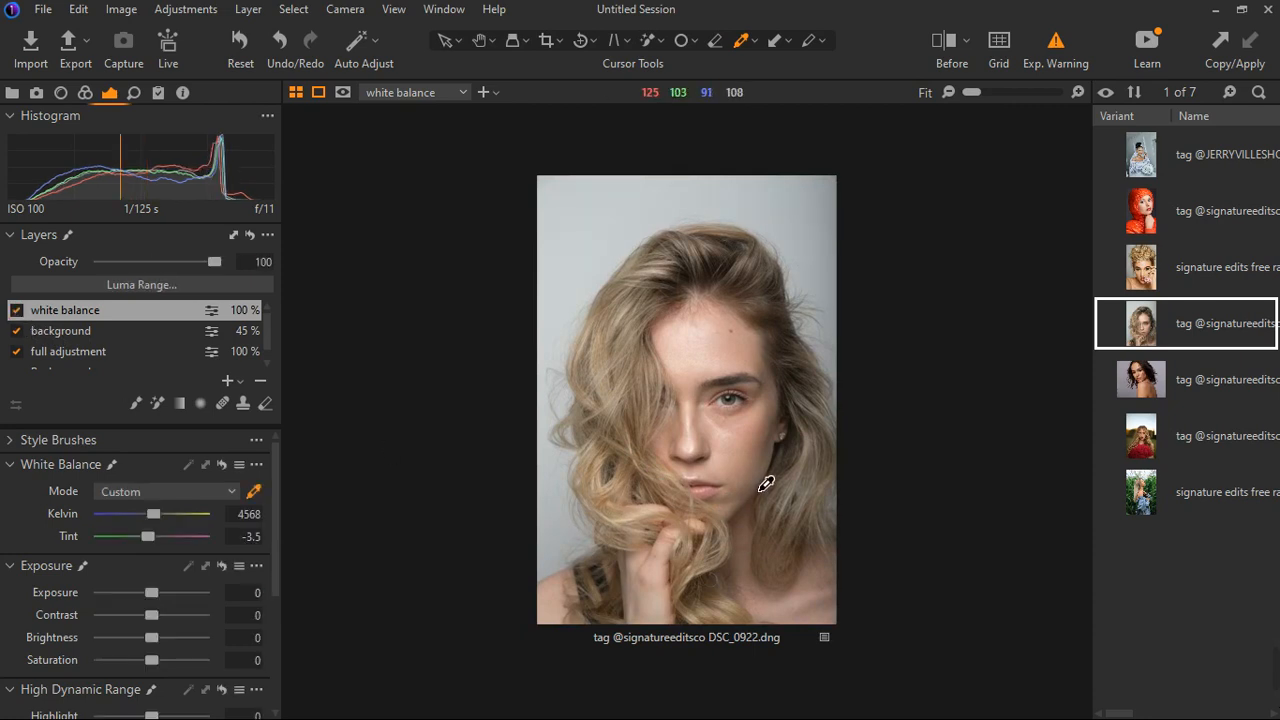
{"action": "left_click", "coordinate": [28, 323]}
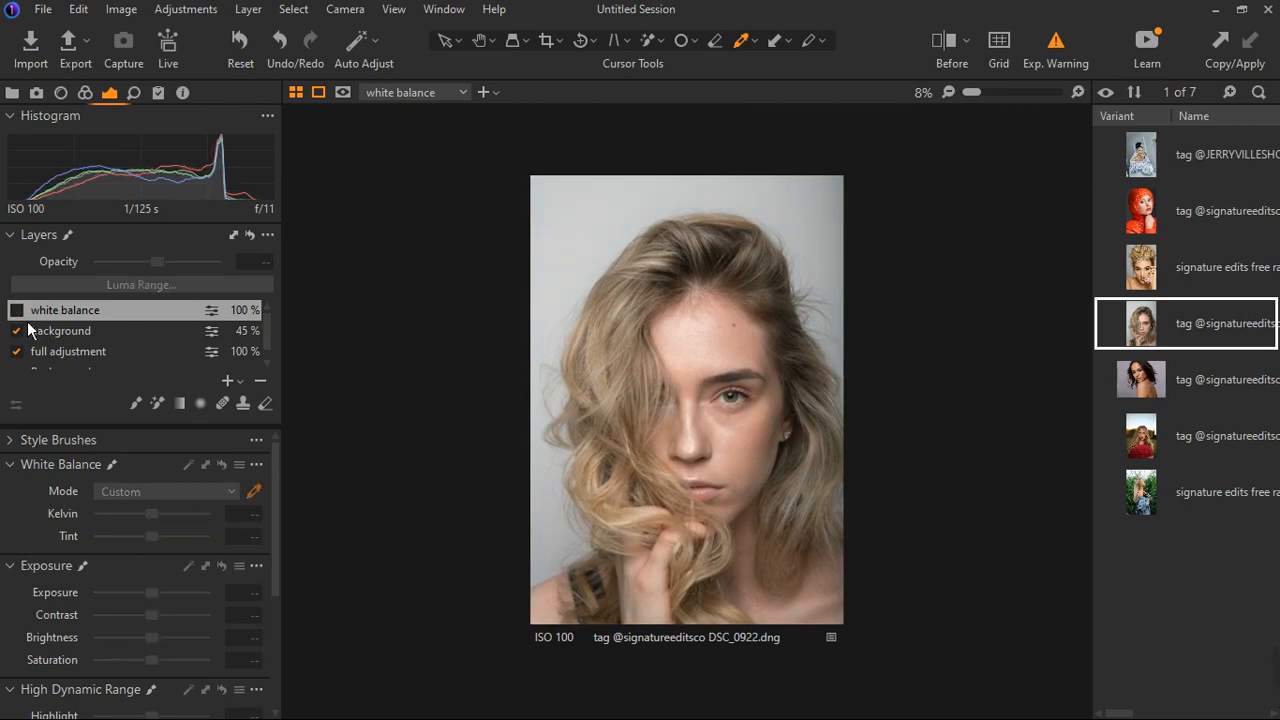
{"action": "left_click", "coordinate": [28, 323]}
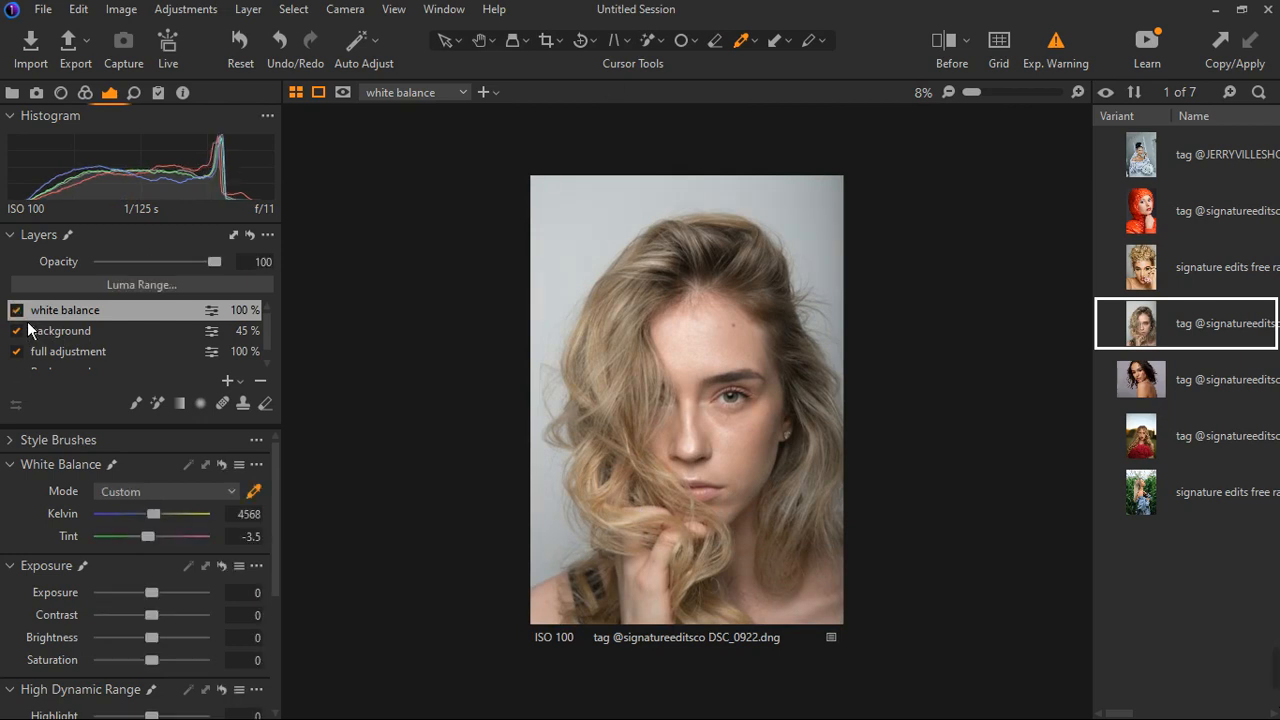
{"action": "scroll", "coordinate": [700, 415], "scroll_direction": "up", "scroll_amount": 2}
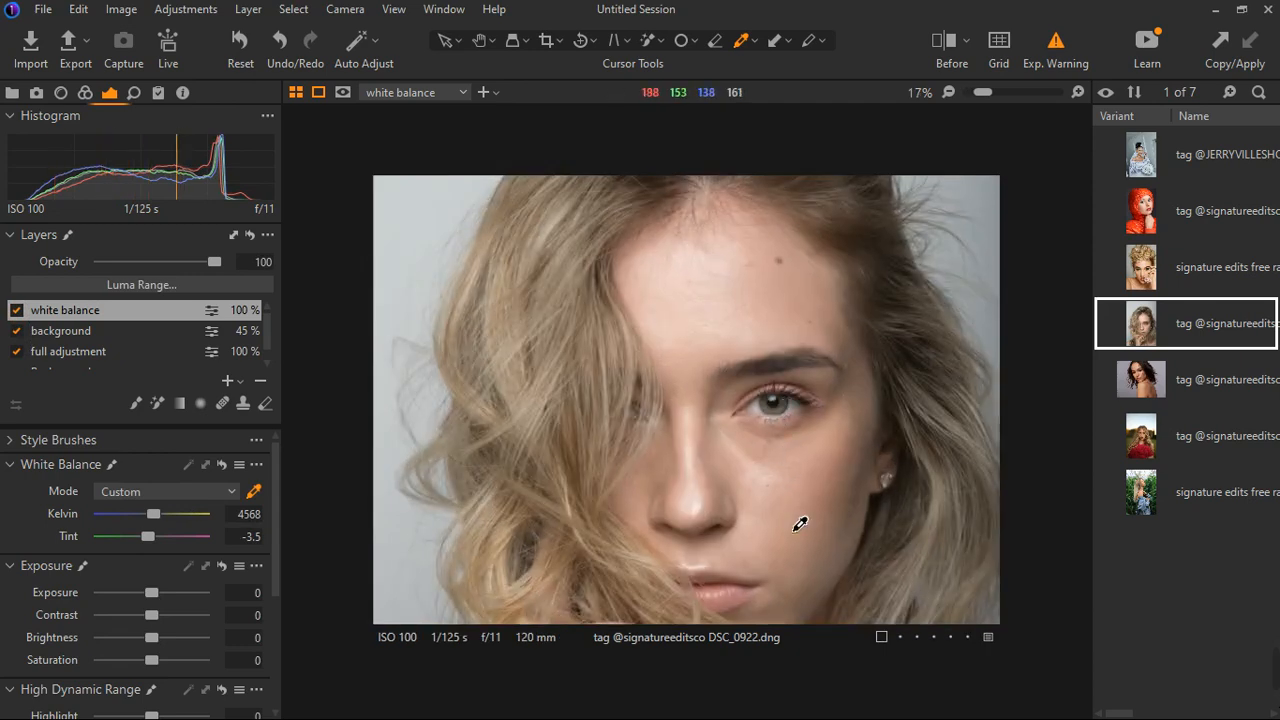
{"action": "scroll", "coordinate": [800, 523], "scroll_direction": "down", "scroll_amount": 2}
{"action": "scroll", "coordinate": [800, 525], "scroll_direction": "down", "scroll_amount": 1}
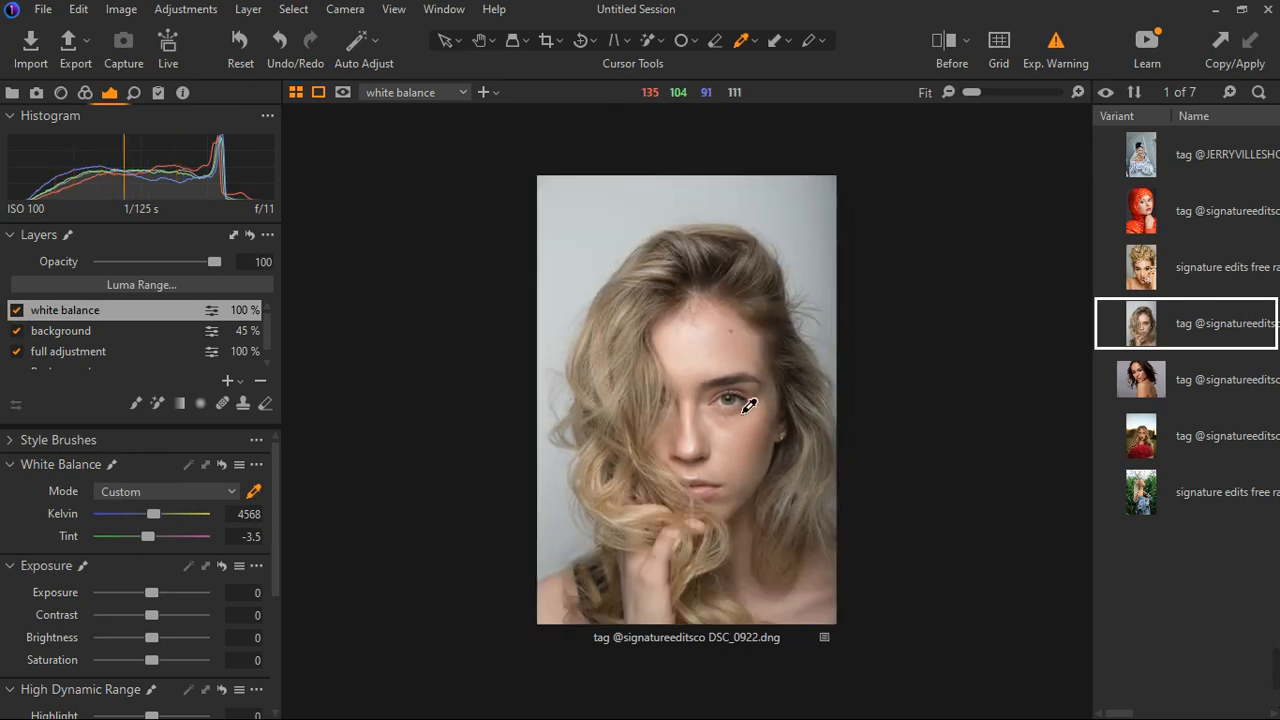
{"action": "scroll", "coordinate": [812, 585], "scroll_direction": "up", "scroll_amount": 3}
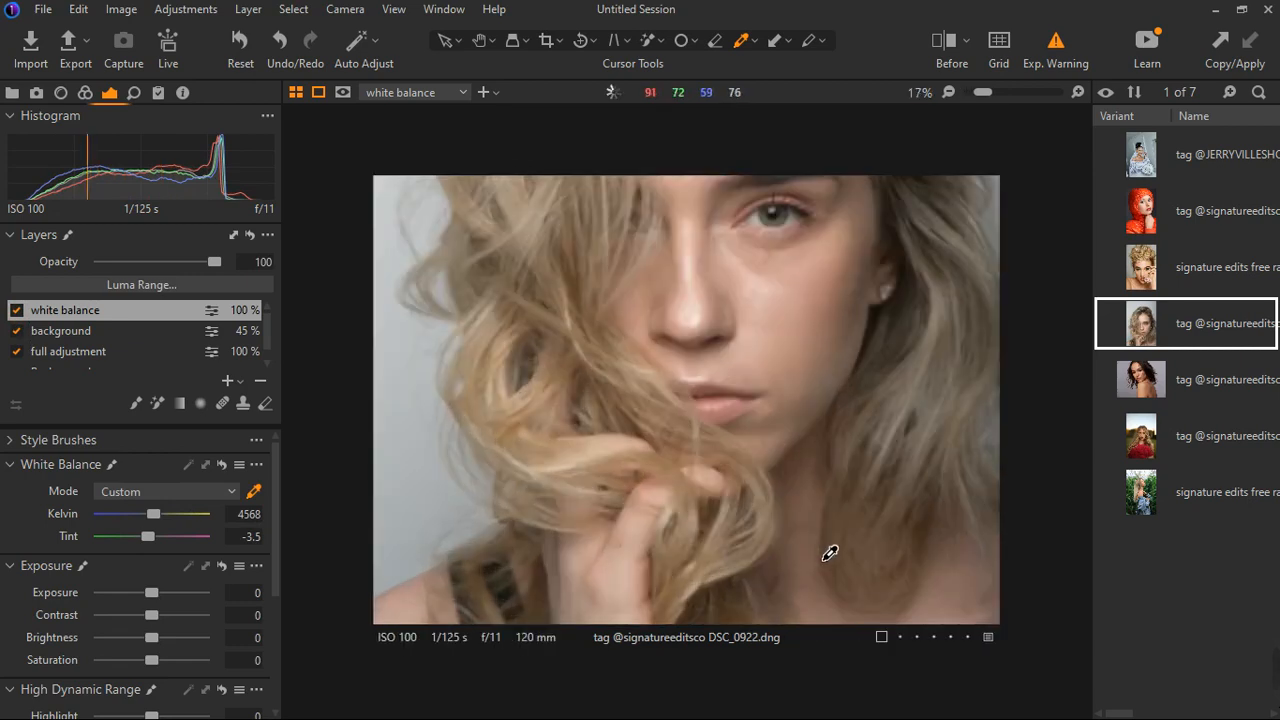
{"action": "scroll", "coordinate": [803, 460], "scroll_direction": "down", "scroll_amount": 1}
{"action": "scroll", "coordinate": [808, 357], "scroll_direction": "up", "scroll_amount": 2}
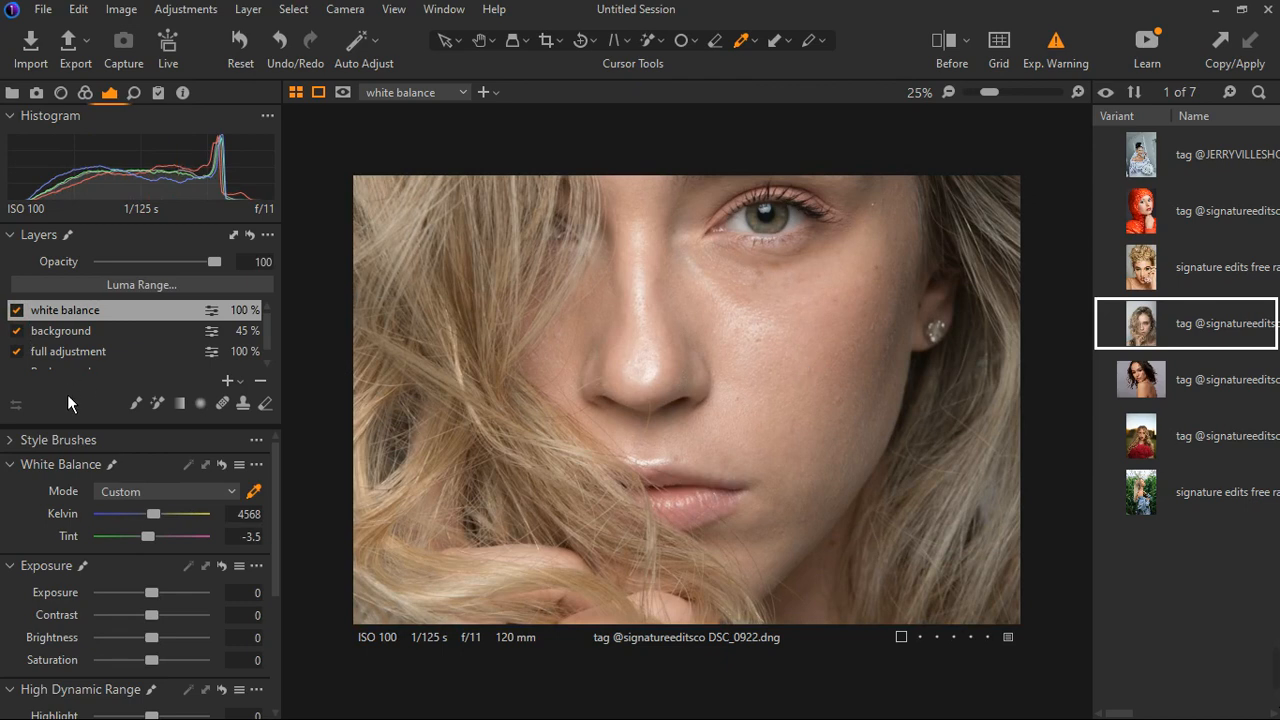
- Try darkening the photo on the white balance layer with Exposure -1.89 and Brightness -26, resetting each value to 0
{"action": "left_click_drag", "start_coordinate": [155, 594], "coordinate": [137, 604]}
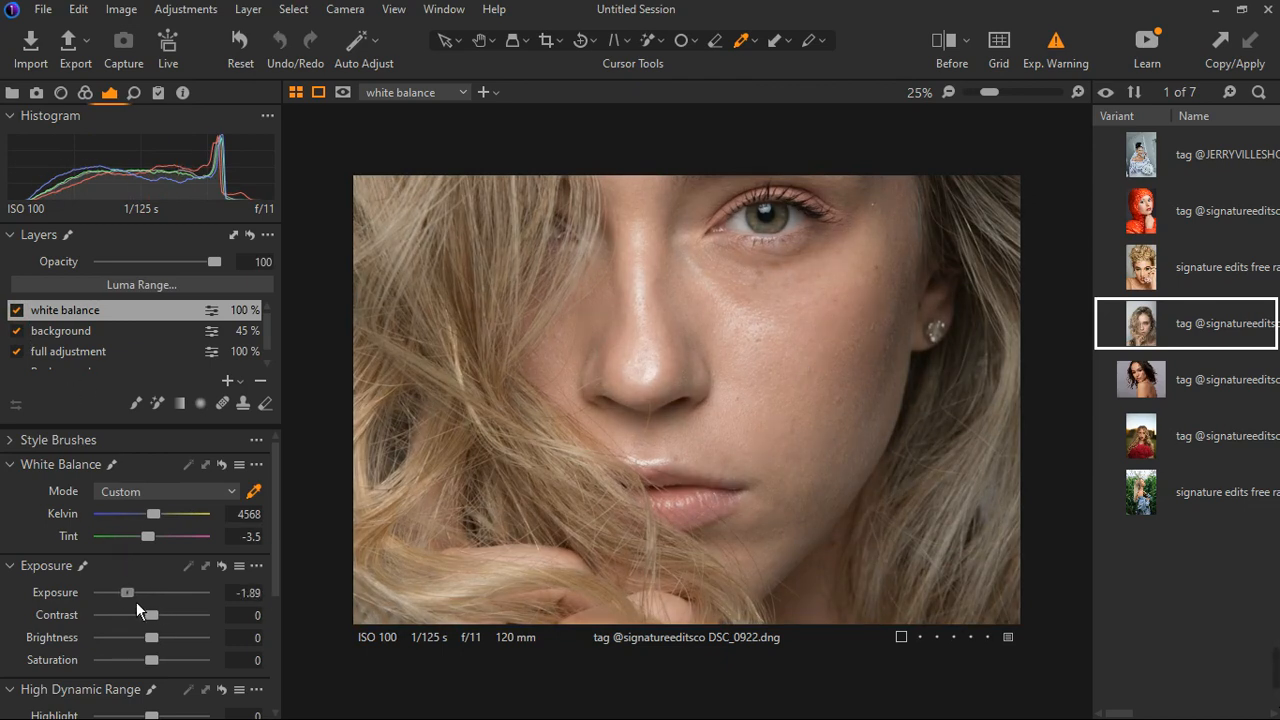
{"action": "double_click", "coordinate": [136, 602]}
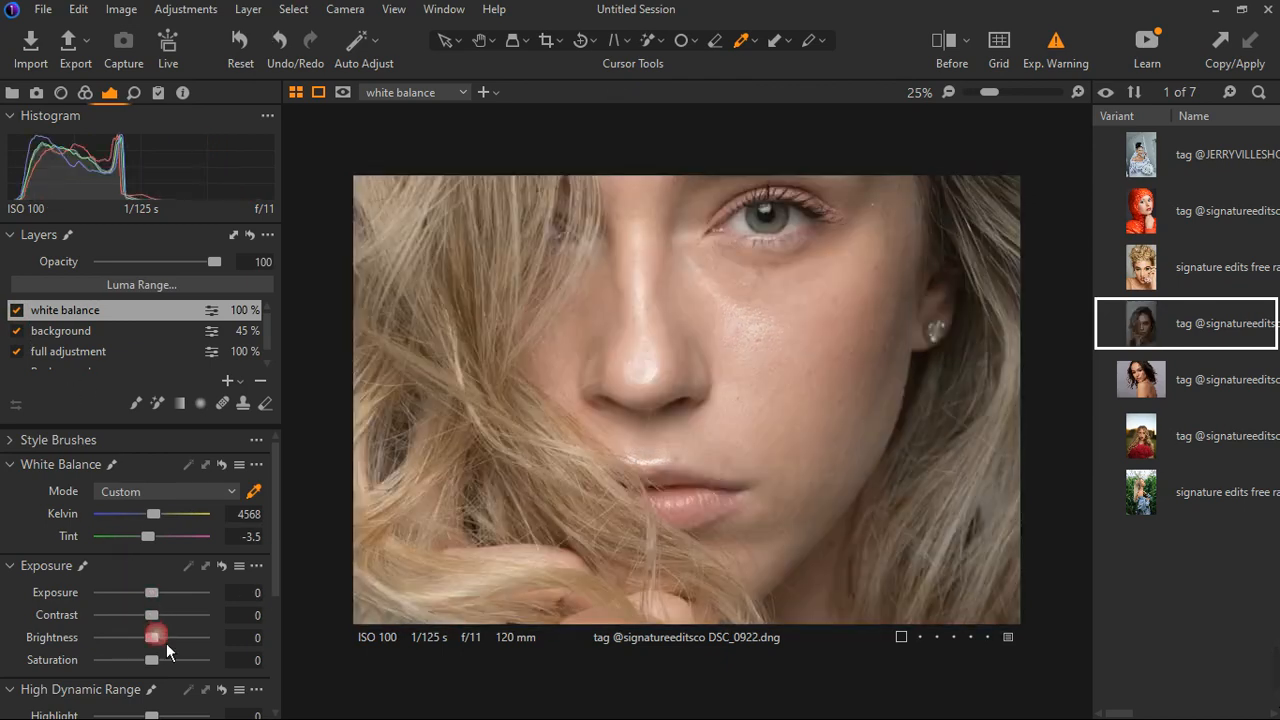
{"action": "left_click_drag", "start_coordinate": [149, 647], "coordinate": [141, 650]}
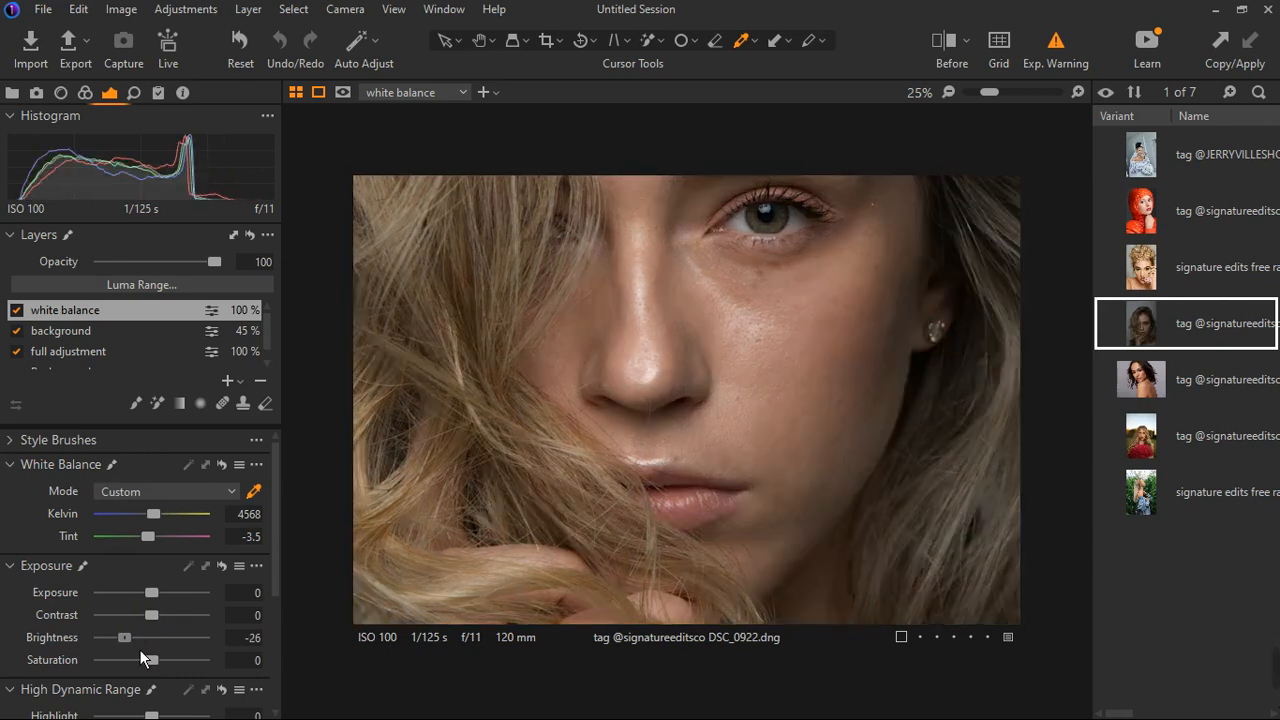
{"action": "scroll", "coordinate": [746, 467], "scroll_direction": "down", "scroll_amount": 3}
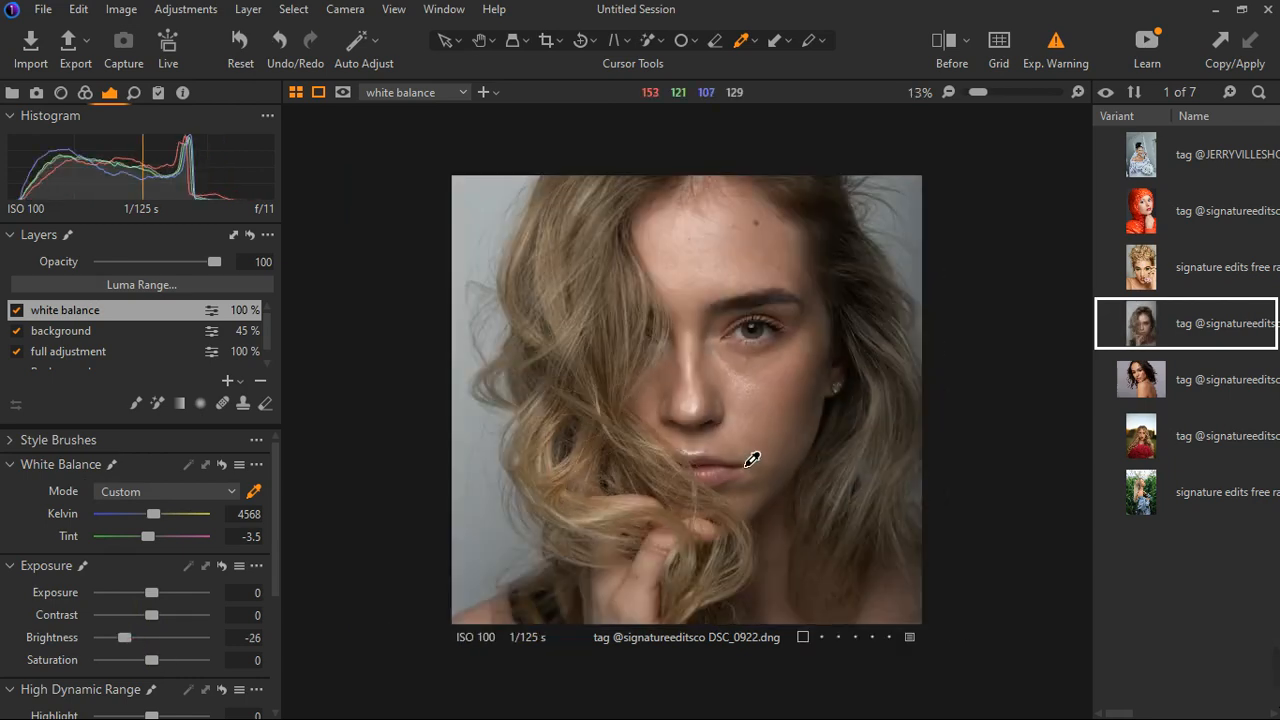
{"action": "scroll", "coordinate": [755, 464], "scroll_direction": "down", "scroll_amount": 2}
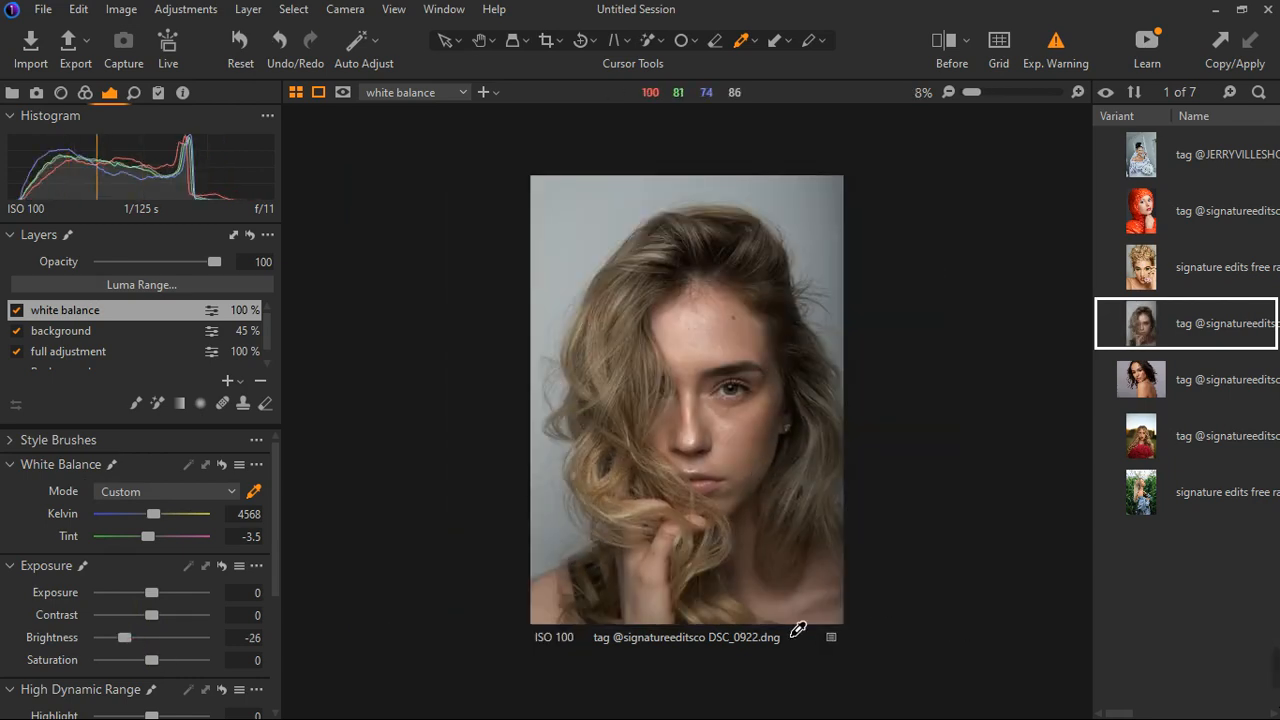
{"action": "scroll", "coordinate": [798, 629], "scroll_direction": "up", "scroll_amount": 2}
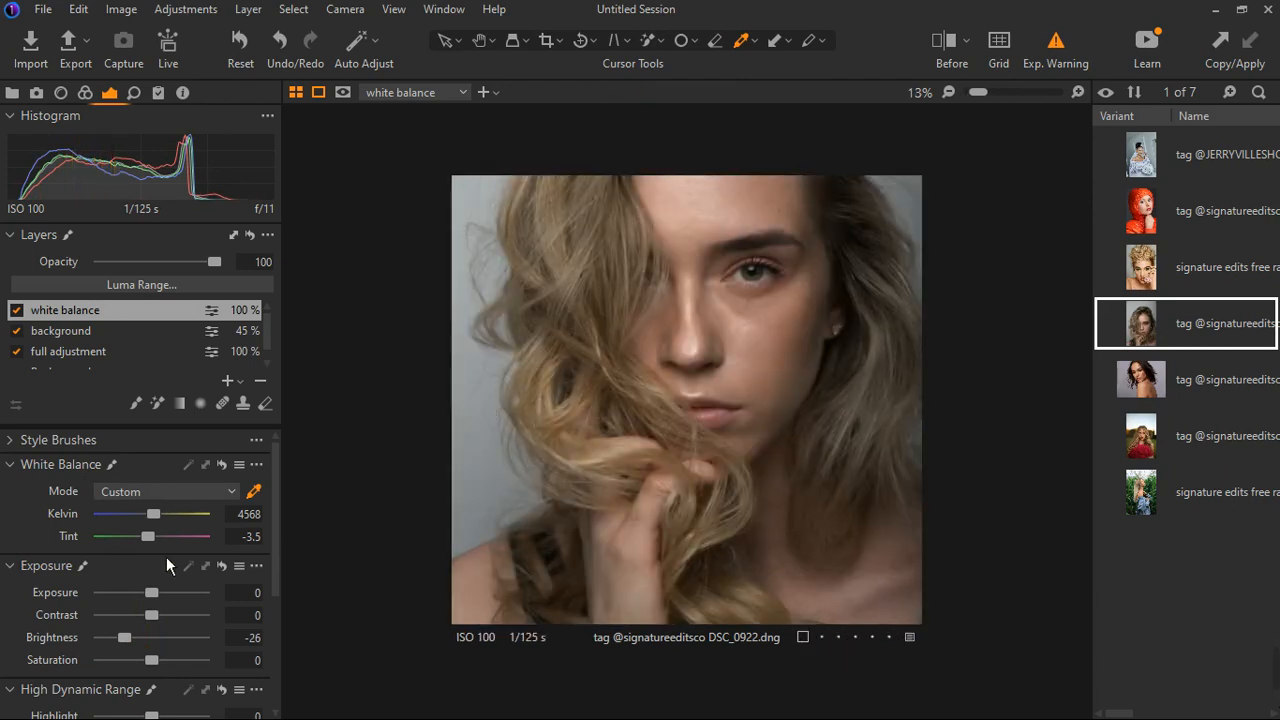
{"action": "double_click", "coordinate": [125, 638]}
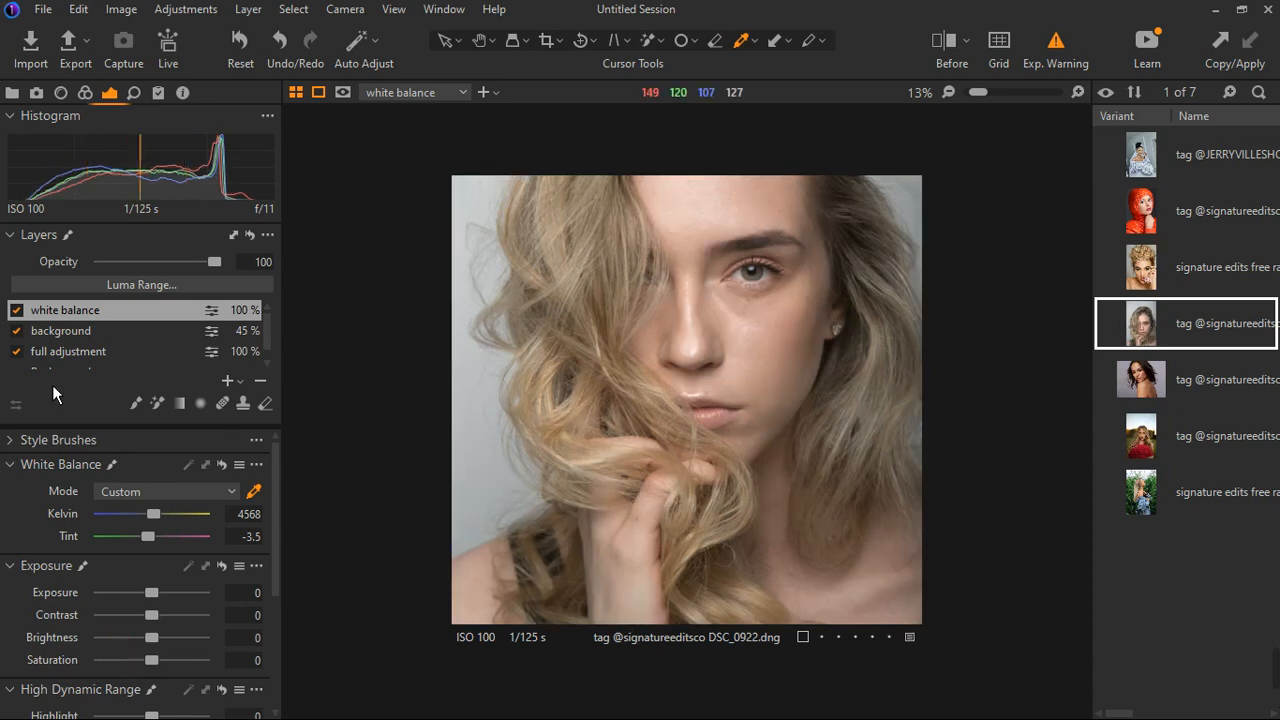
- Add a new filled adjustment layer and name it "skin tone"
{"action": "left_click", "coordinate": [240, 381]}
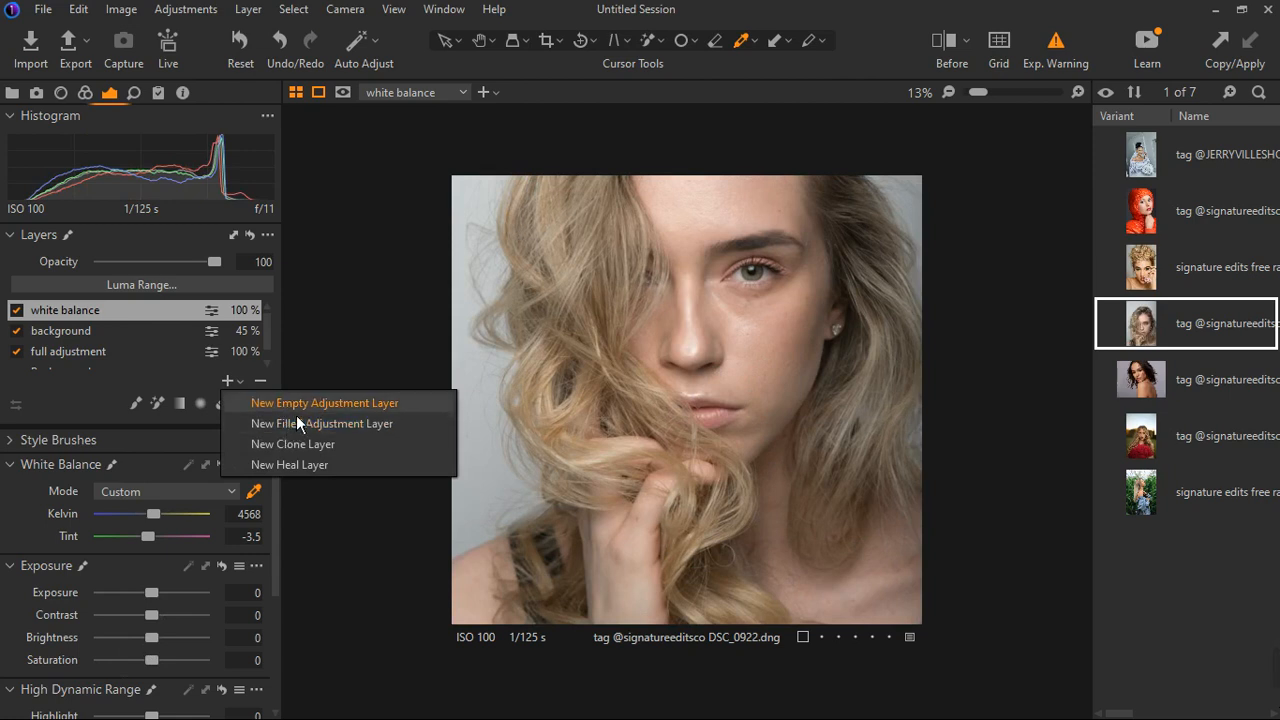
{"action": "left_click", "coordinate": [297, 424]}
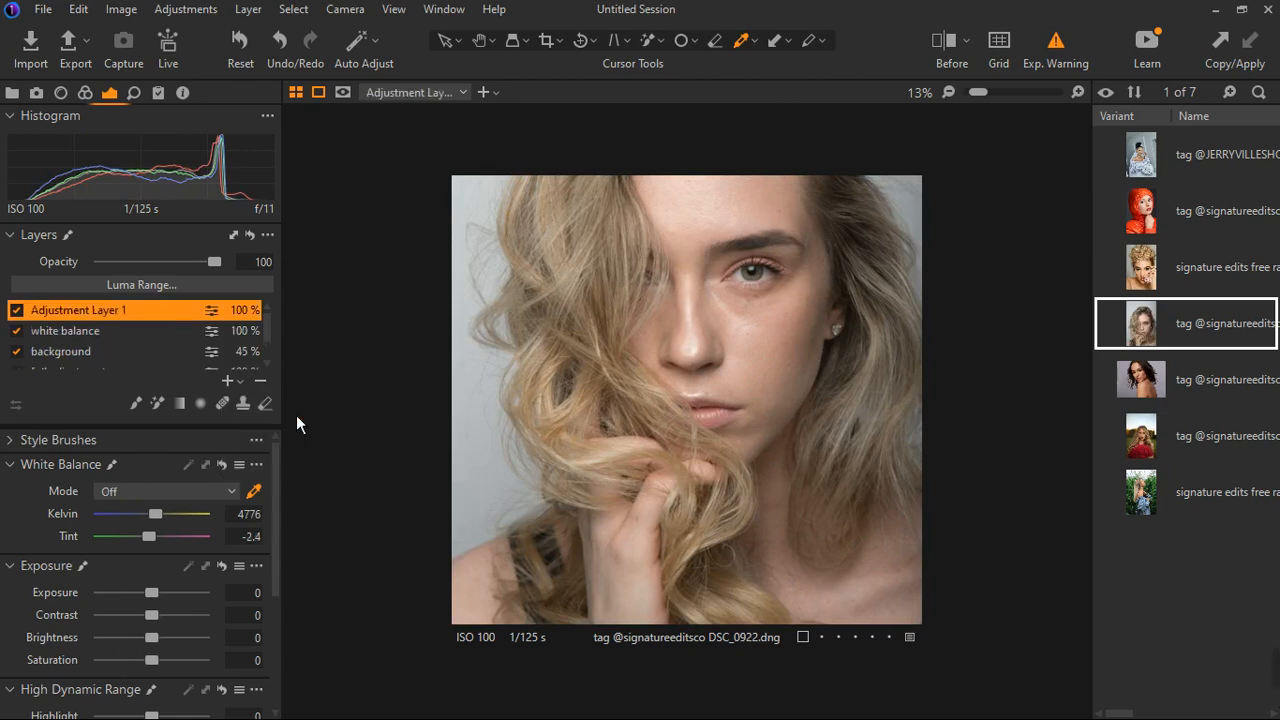
{"action": "double_click", "coordinate": [74, 311]}
{"action": "type", "text": "skin"}
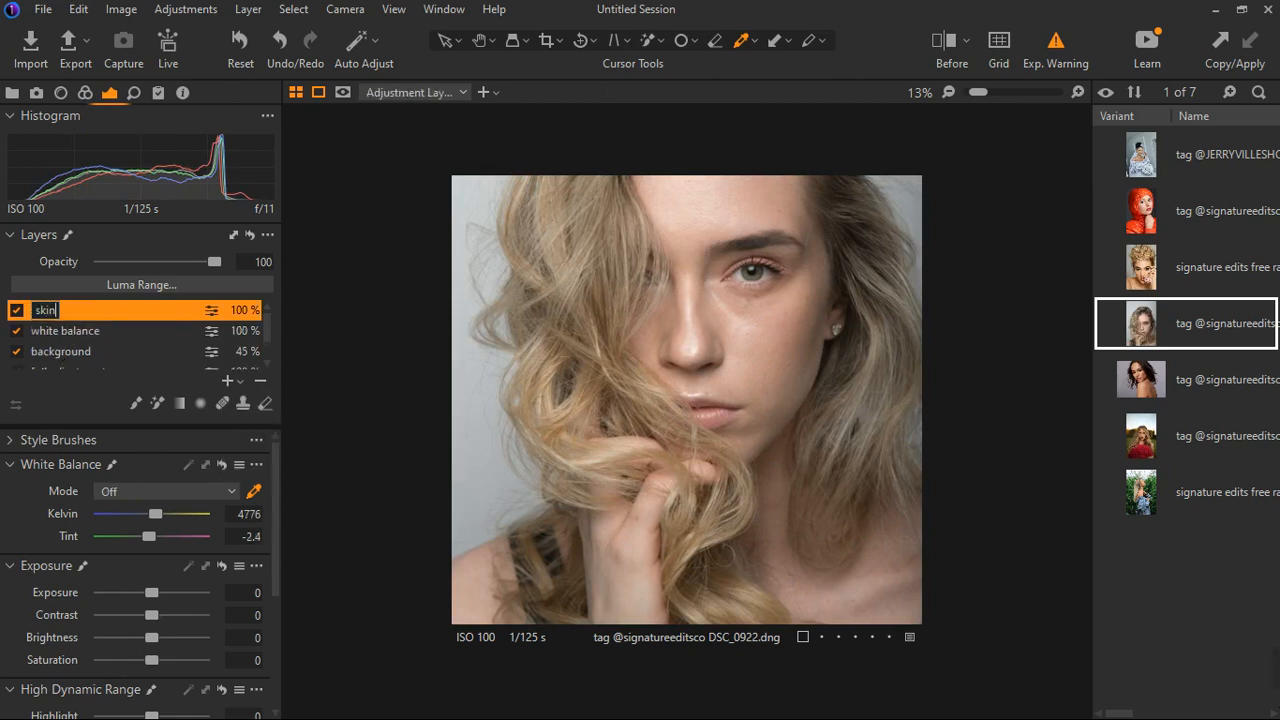
{"action": "type", "text": " tone"}
{"action": "key", "text": "Return"}
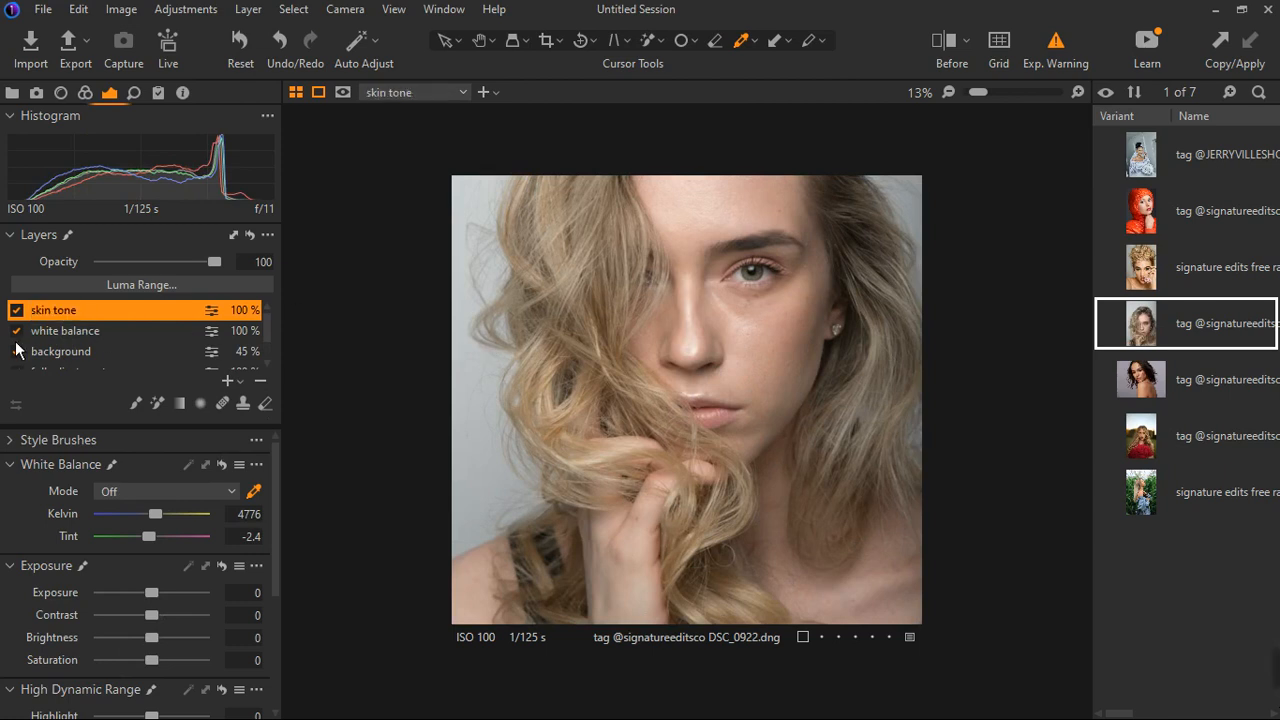
- Mask the skin tone layer to the face, neck, hand and shoulders with the Magic Brush, and check the mask overlay
{"action": "left_click", "coordinate": [162, 406]}
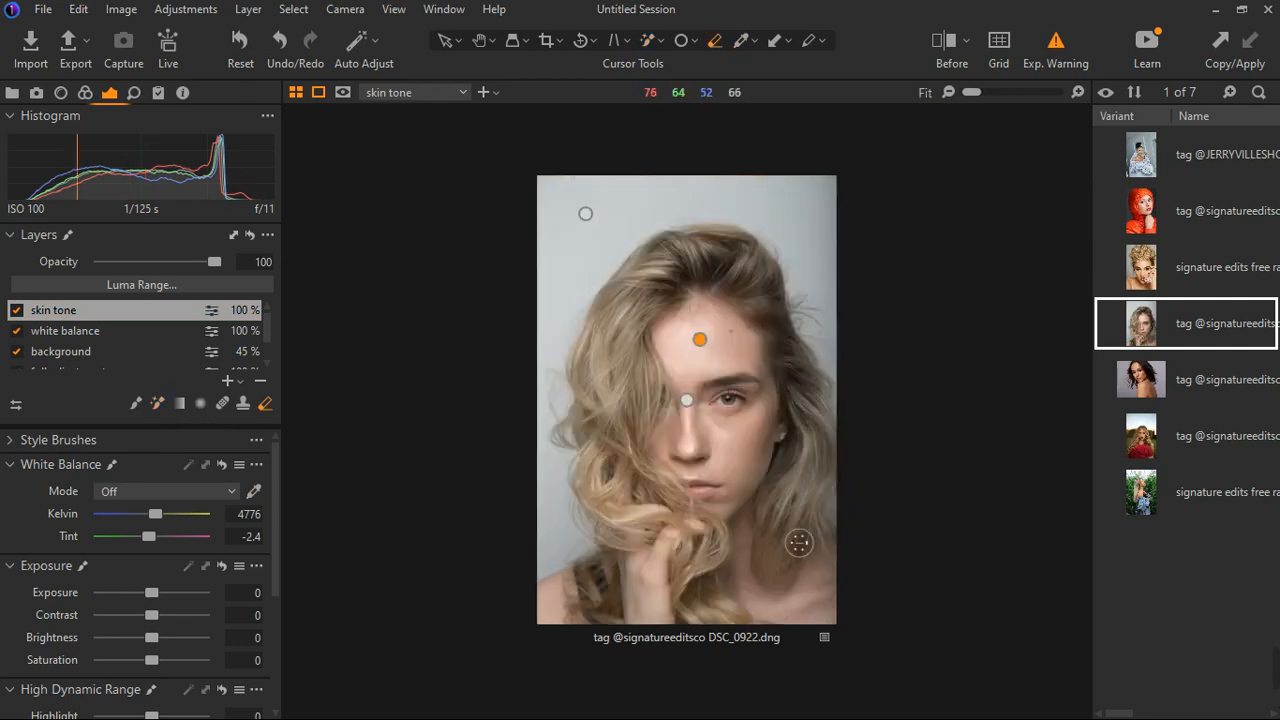
{"action": "key", "text": "m"}
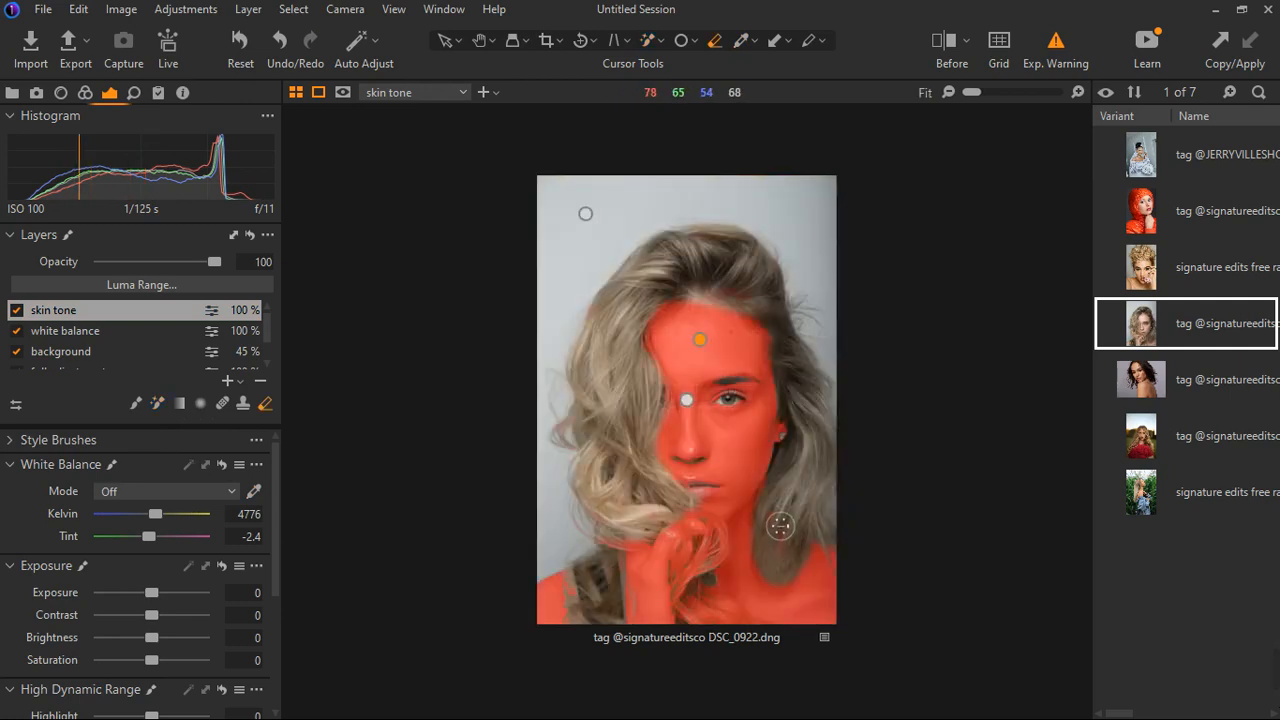
{"action": "key", "text": "m"}
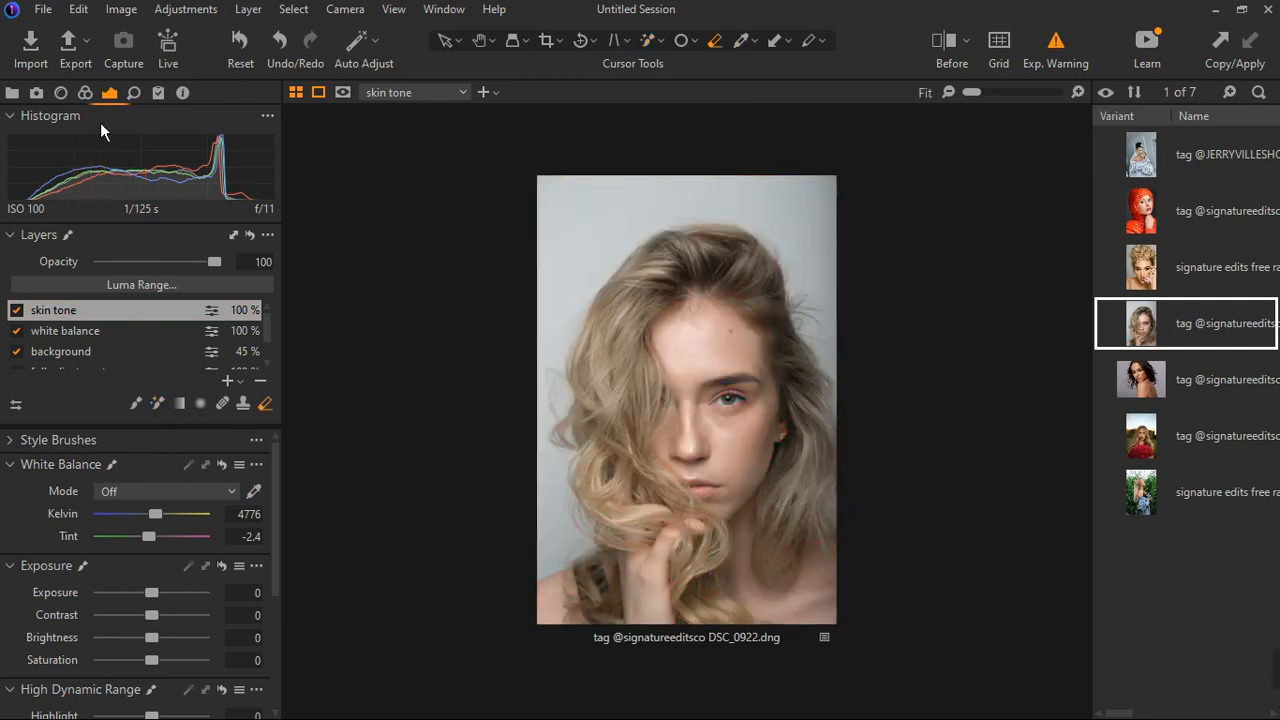
- Show the Color Editor's Skin Tone controls for the skin tone layer and collapse the White Balance tool
{"action": "left_click", "coordinate": [86, 95]}
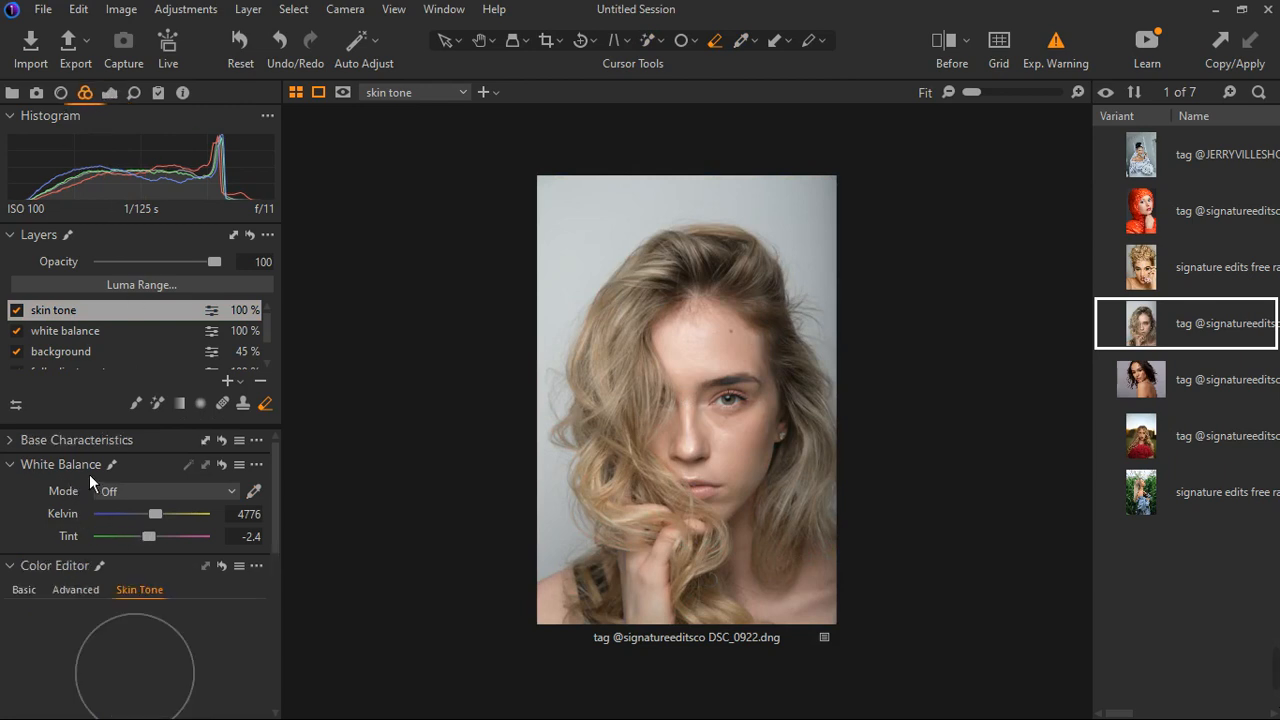
{"action": "left_click", "coordinate": [18, 476]}
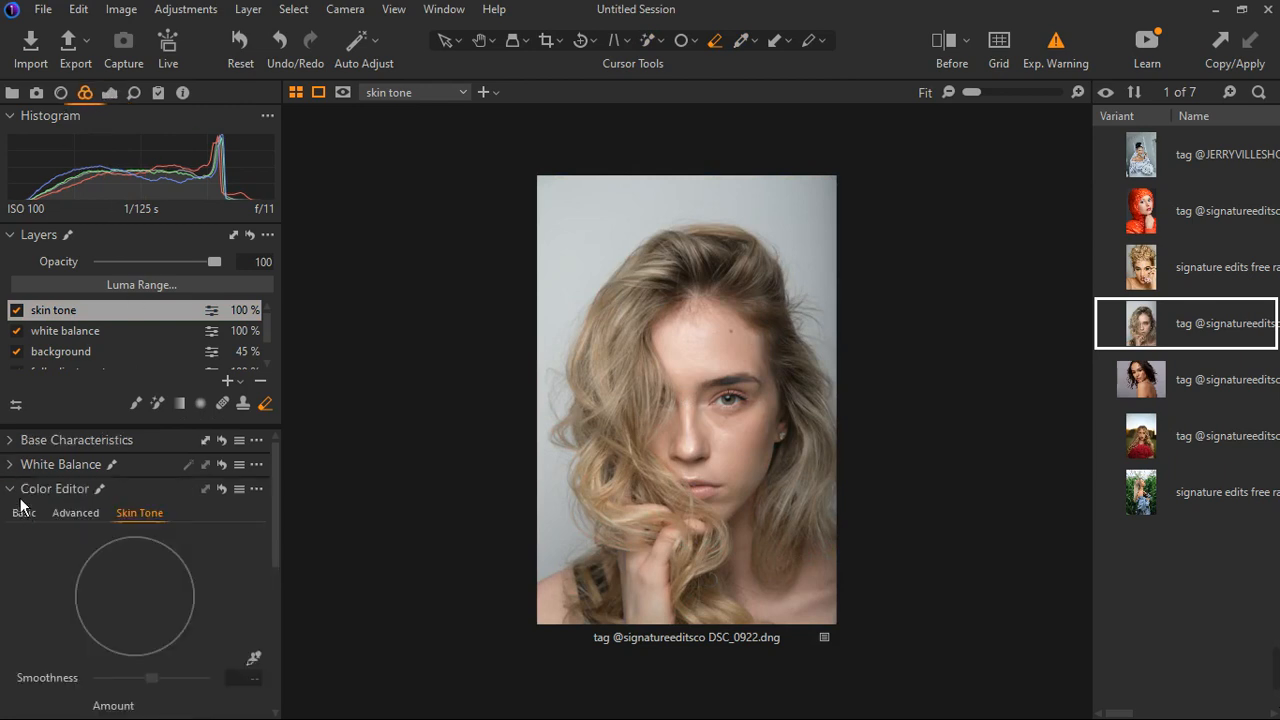
{"action": "left_click", "coordinate": [15, 488]}
{"action": "left_click", "coordinate": [12, 488]}
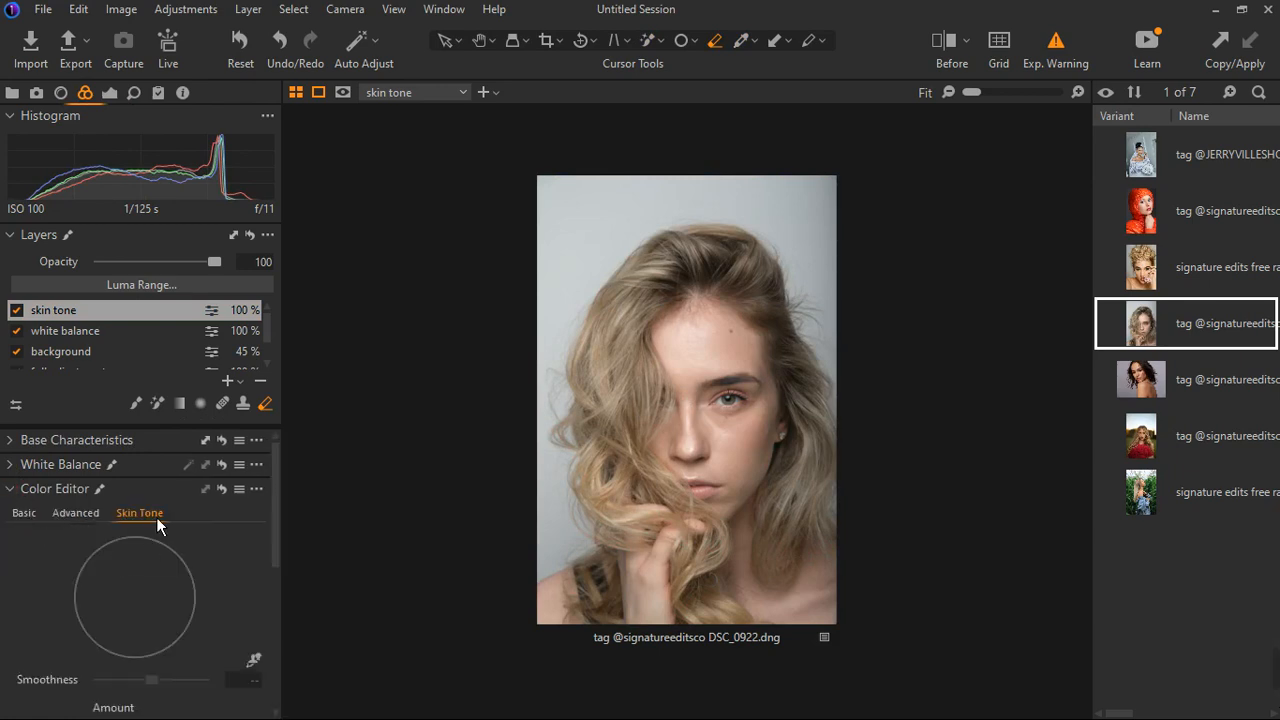
- Sample the skin colour with the Skin Tone picker between the eyebrows, on the cheek, beside the nostril and under the nose
{"action": "left_click", "coordinate": [253, 660]}
{"action": "scroll", "coordinate": [786, 371], "scroll_direction": "up", "scroll_amount": 2}
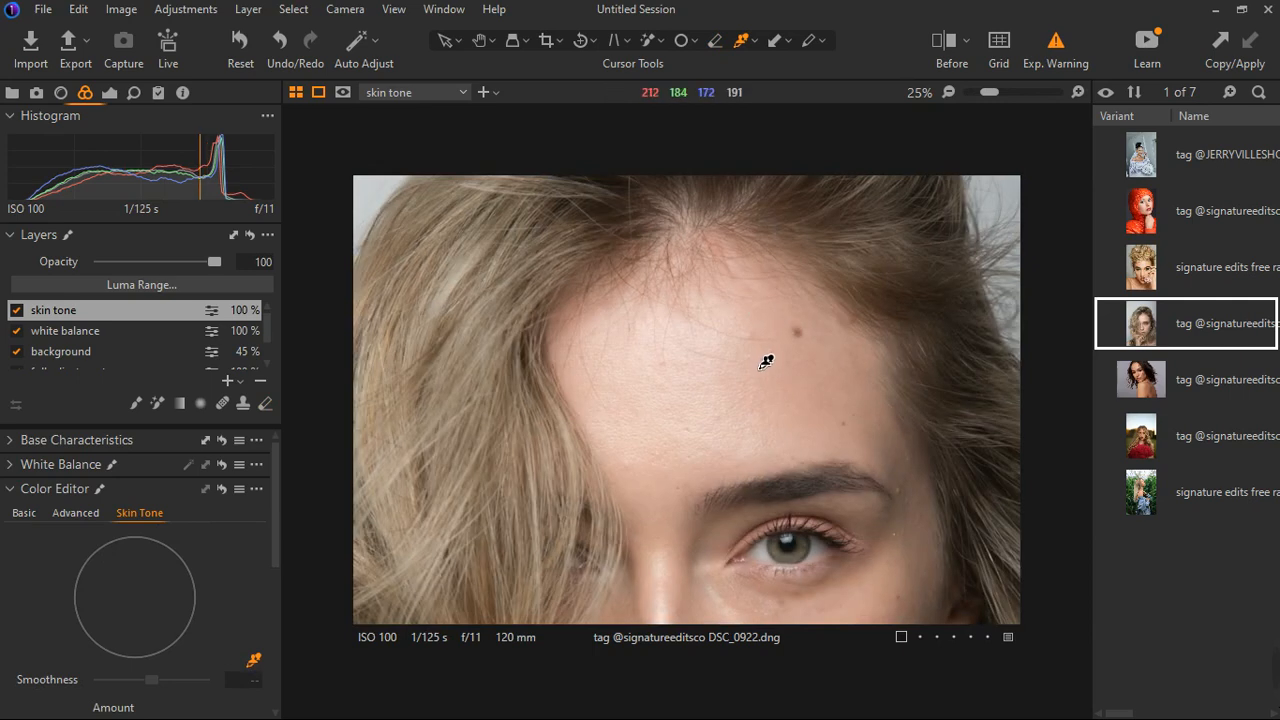
{"action": "scroll", "coordinate": [808, 426], "scroll_direction": "down", "scroll_amount": 1}
{"action": "scroll", "coordinate": [759, 557], "scroll_direction": "down", "scroll_amount": 1}
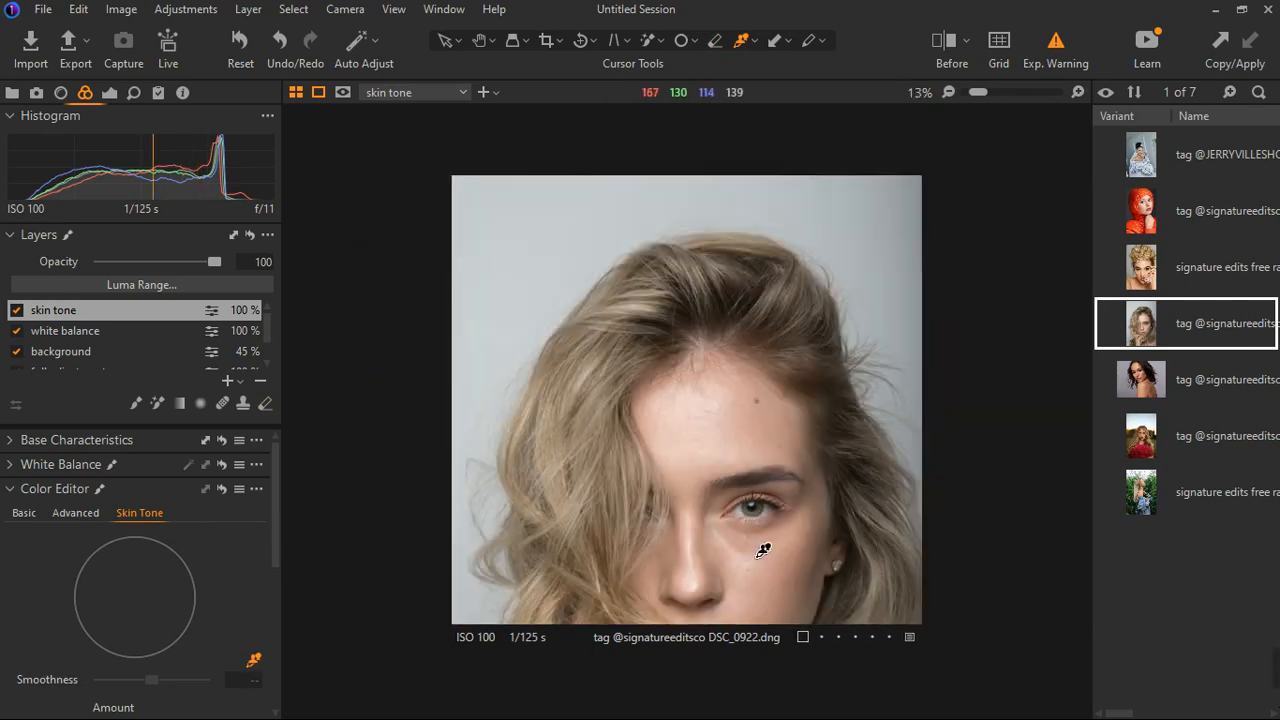
{"action": "scroll", "coordinate": [776, 632], "scroll_direction": "up", "scroll_amount": 1}
{"action": "scroll", "coordinate": [780, 624], "scroll_direction": "up", "scroll_amount": 1}
{"action": "scroll", "coordinate": [782, 616], "scroll_direction": "up", "scroll_amount": 1}
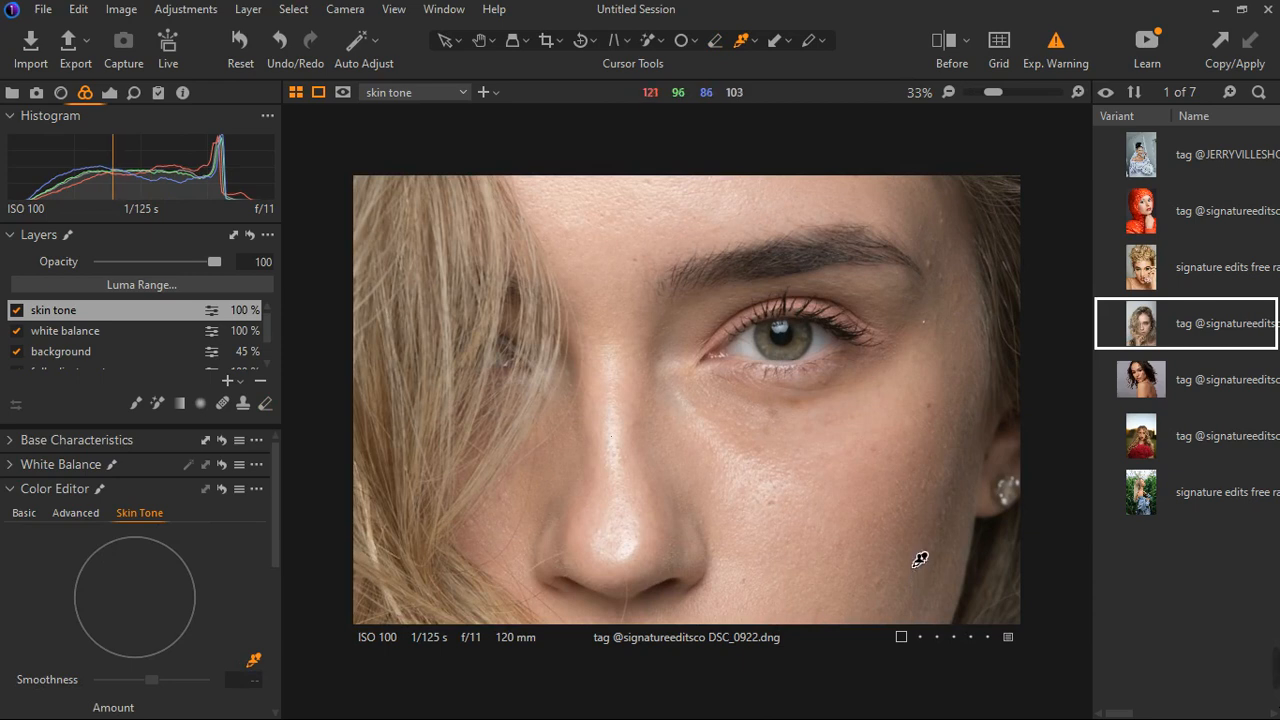
{"action": "left_click", "coordinate": [611, 271]}
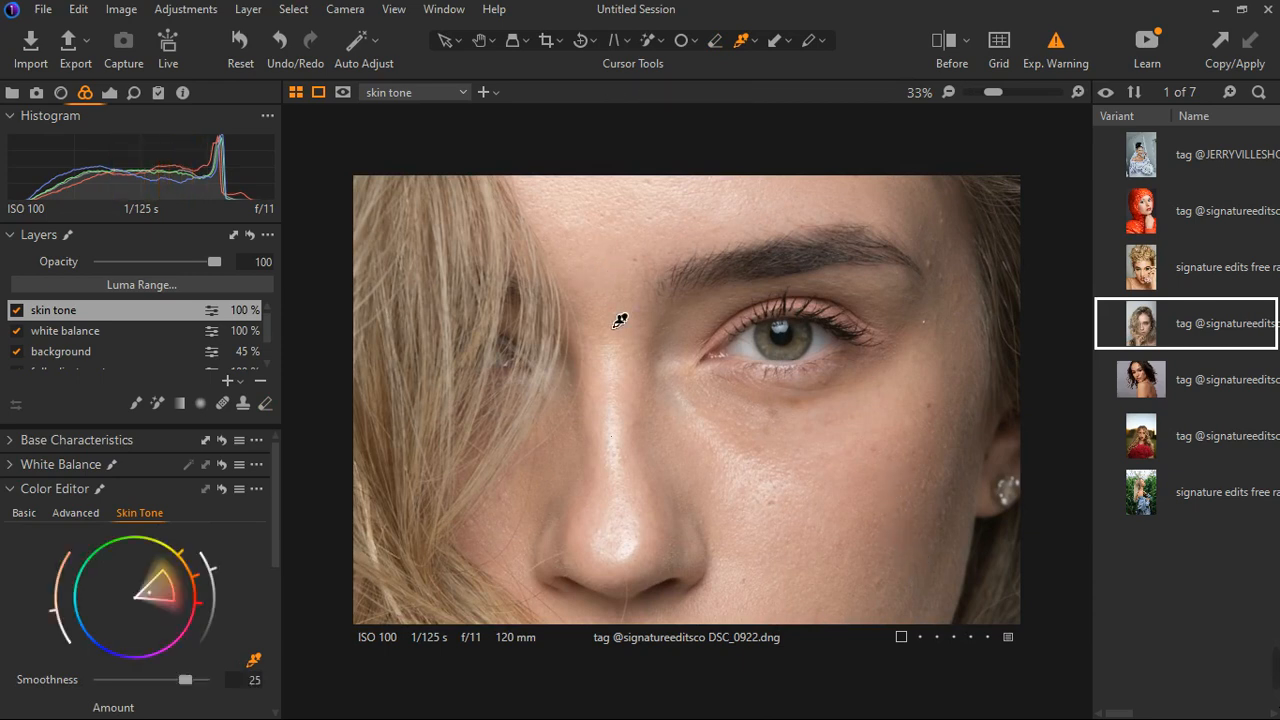
{"action": "left_click", "coordinate": [738, 595]}
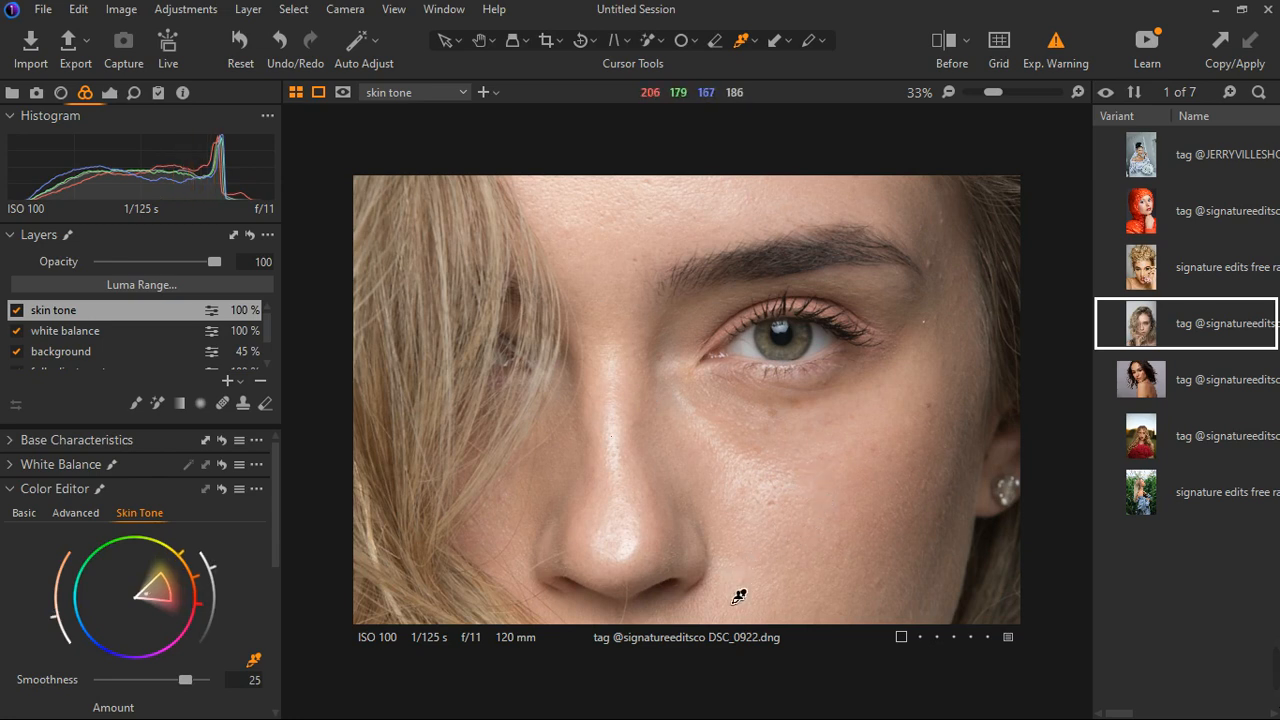
{"action": "left_click", "coordinate": [670, 545]}
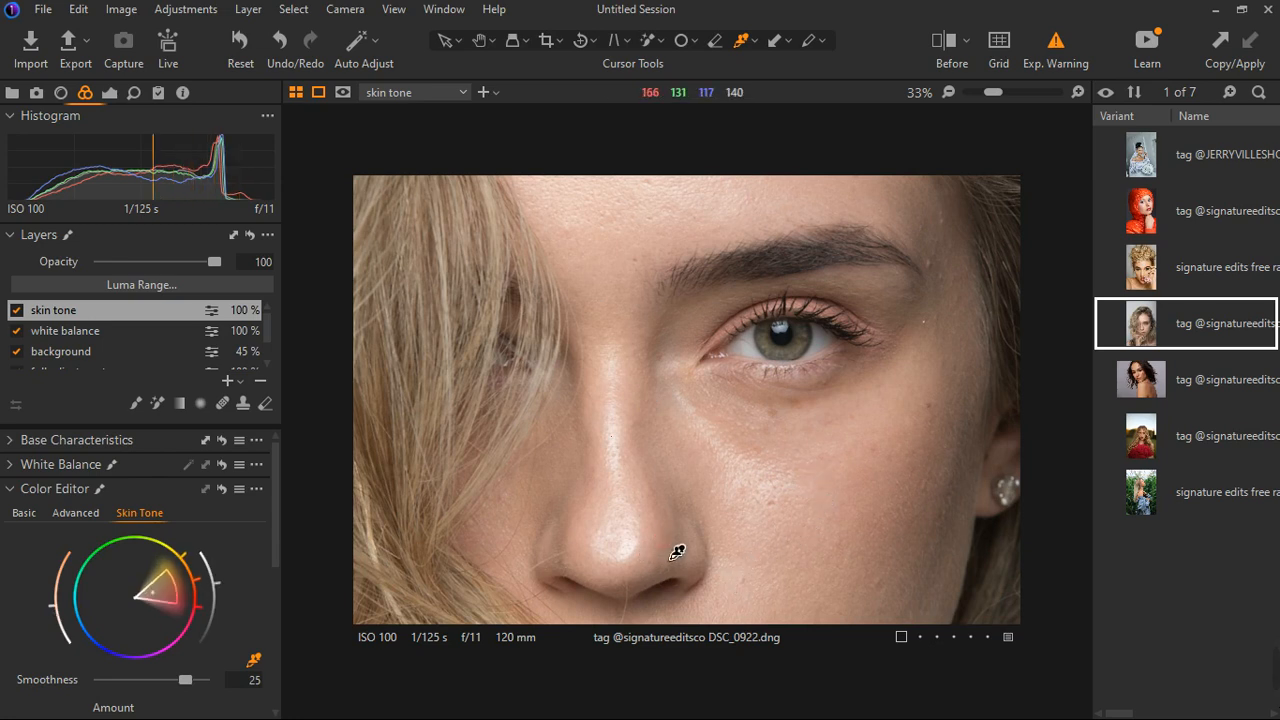
{"action": "left_click", "coordinate": [581, 620]}
- Resample the skin around the mouth and cheek, ending just below the mouth corner, and widen the selected range outward to full saturation
{"action": "scroll", "coordinate": [757, 528], "scroll_direction": "down", "scroll_amount": 2}
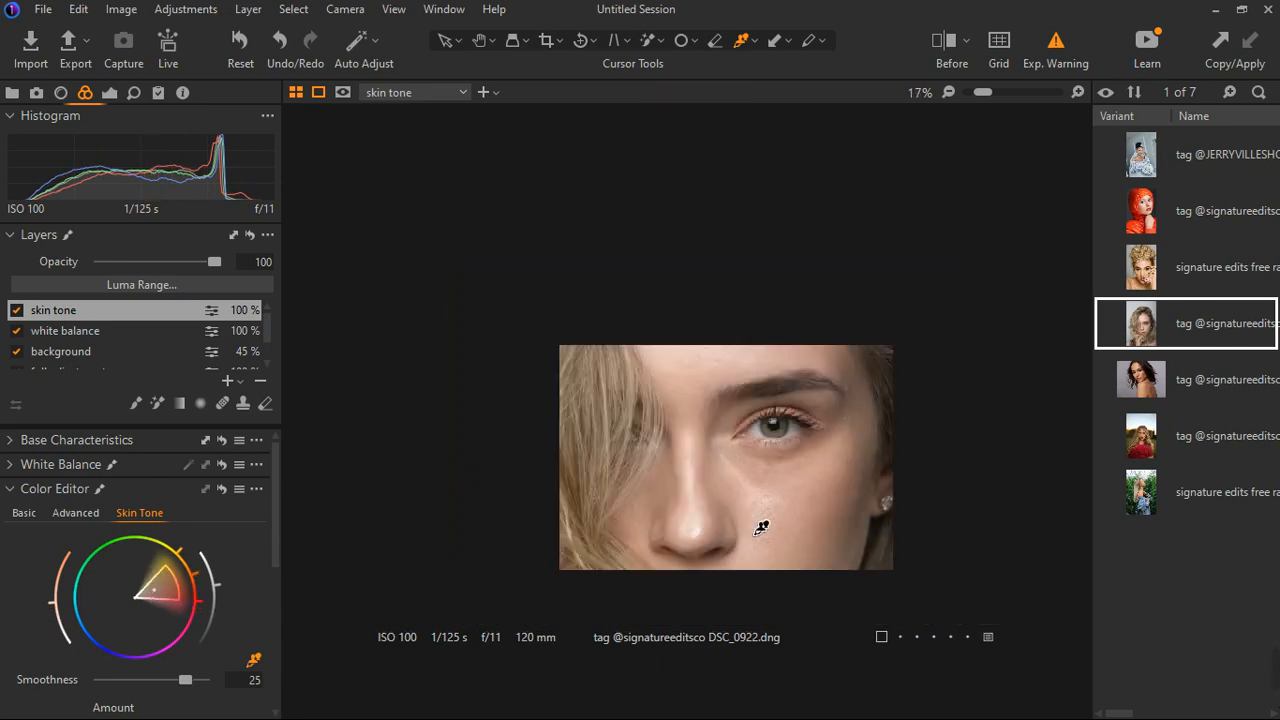
{"action": "scroll", "coordinate": [807, 537], "scroll_direction": "down", "scroll_amount": 1}
{"action": "scroll", "coordinate": [768, 570], "scroll_direction": "up", "scroll_amount": 1}
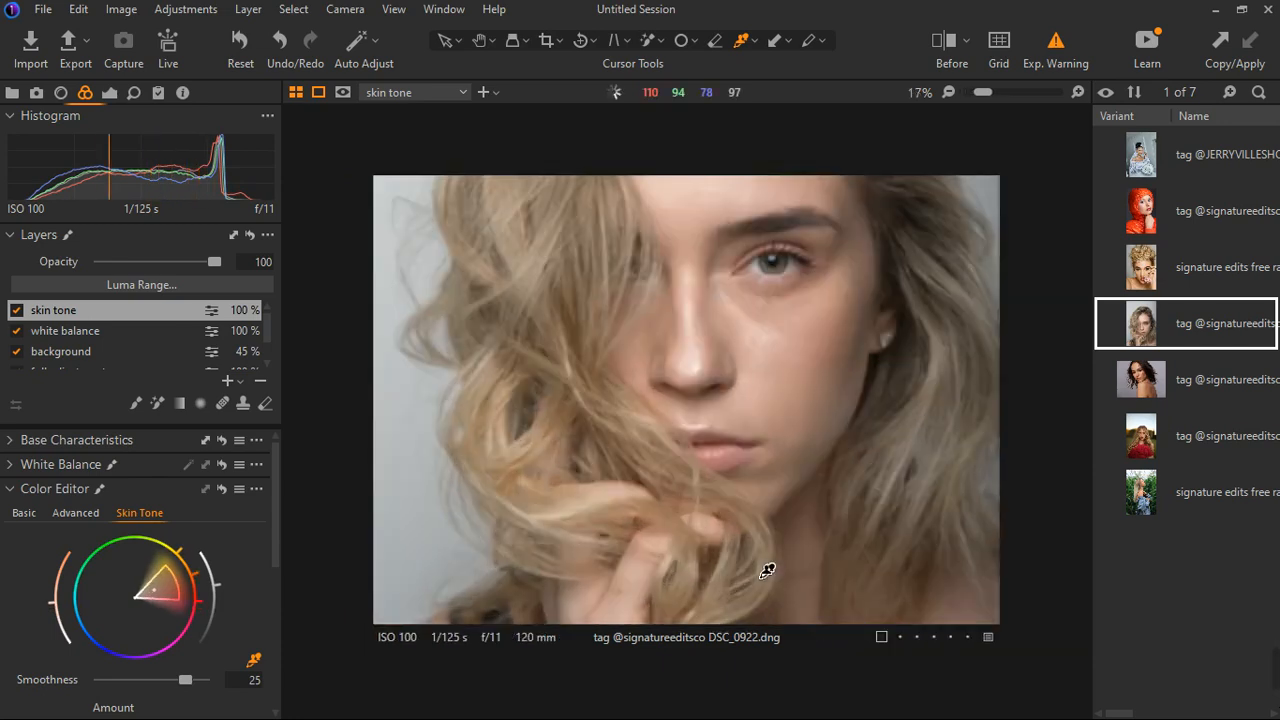
{"action": "scroll", "coordinate": [822, 436], "scroll_direction": "up", "scroll_amount": 1}
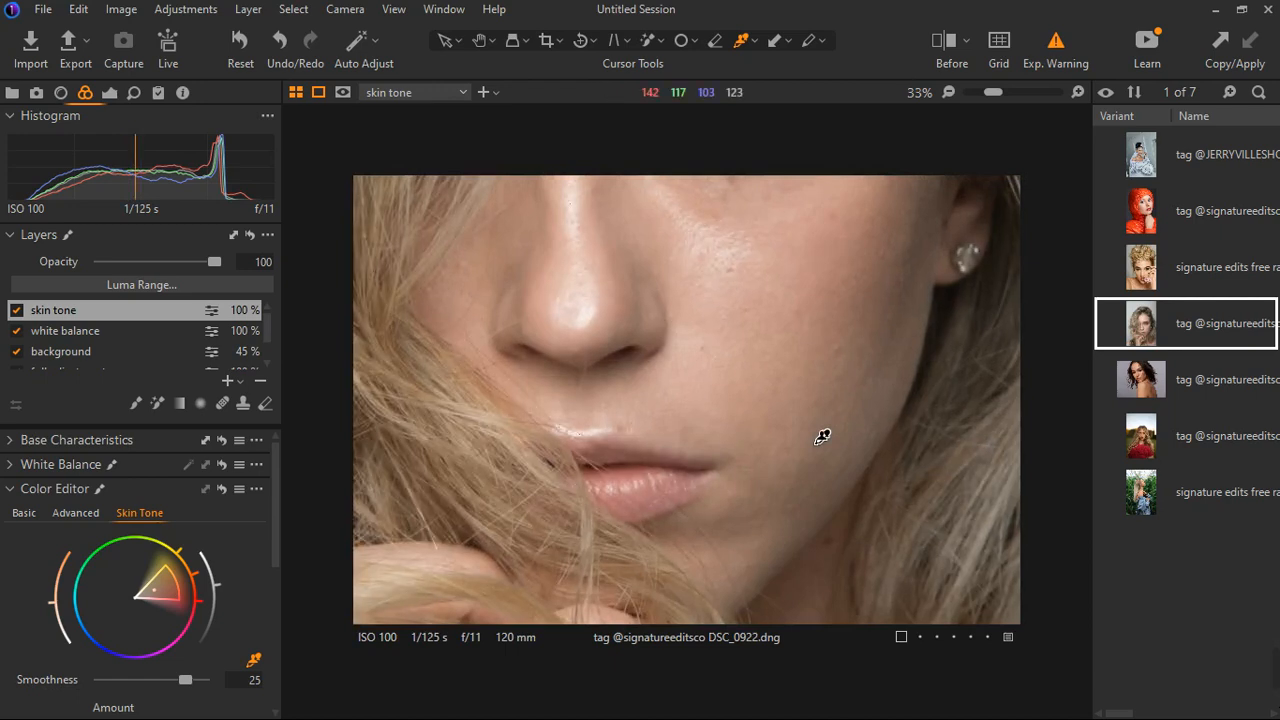
{"action": "left_click", "coordinate": [758, 452]}
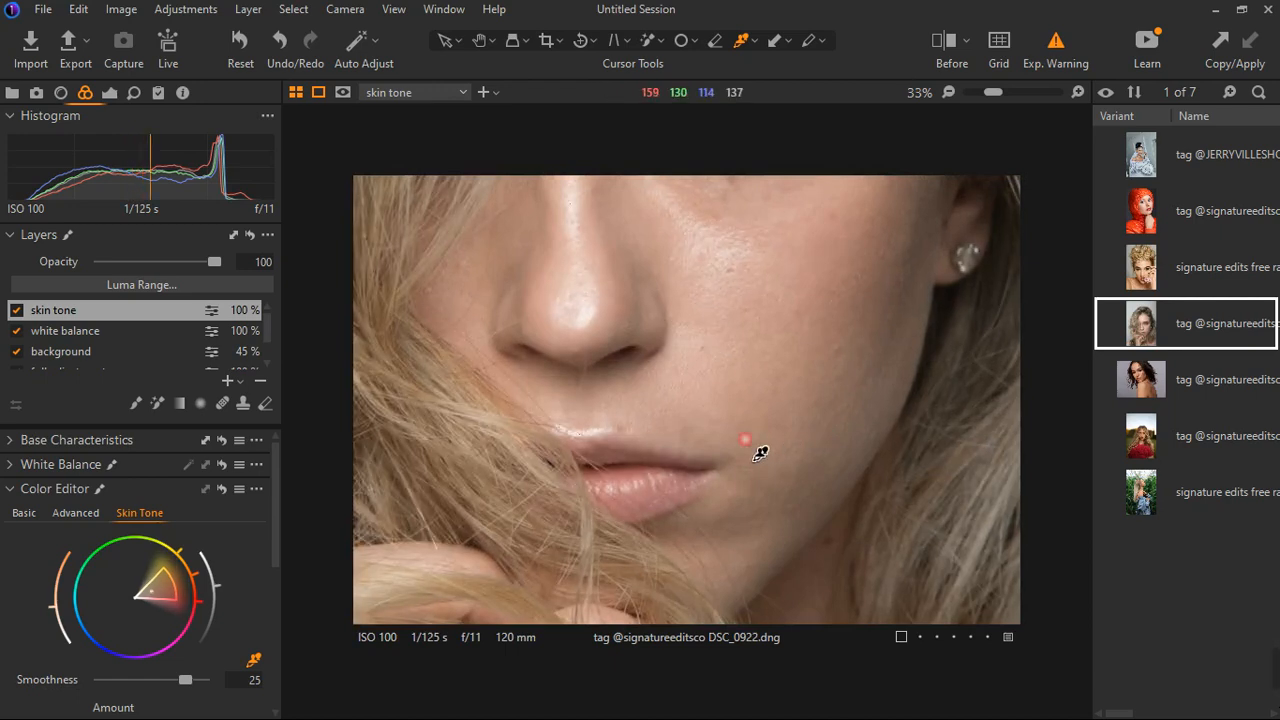
{"action": "left_click", "coordinate": [912, 372]}
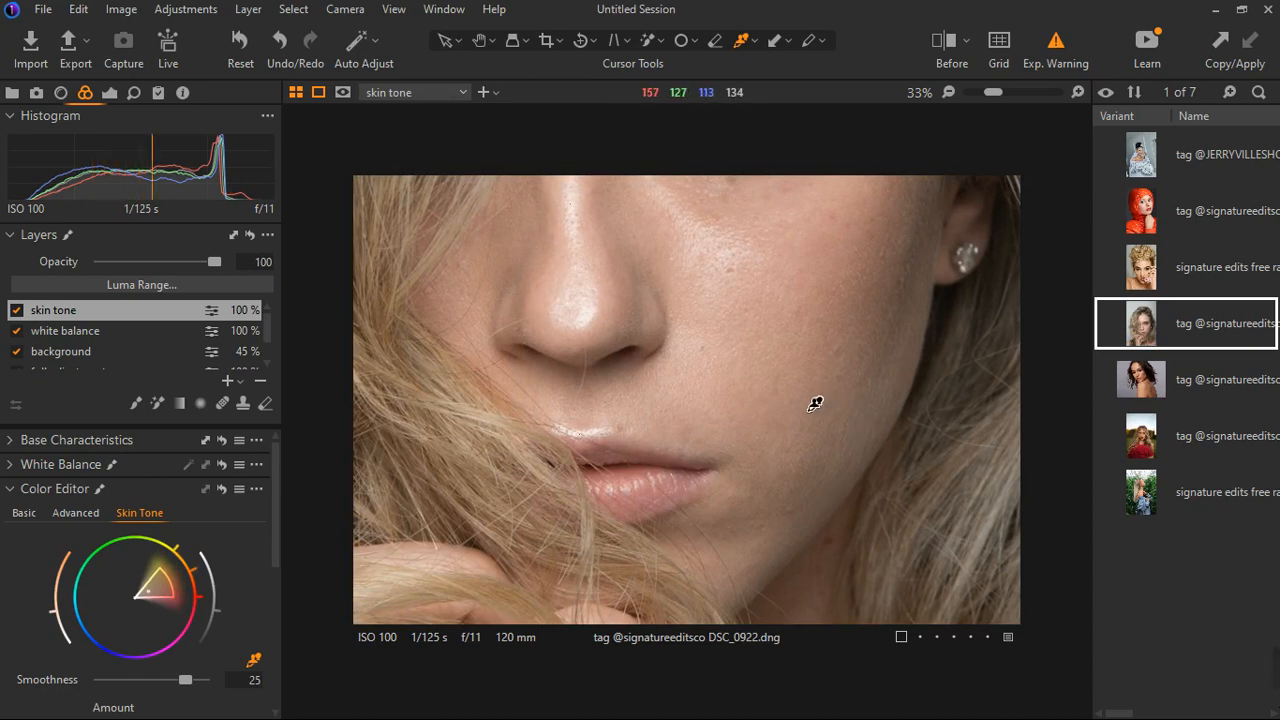
{"action": "left_click", "coordinate": [563, 402]}
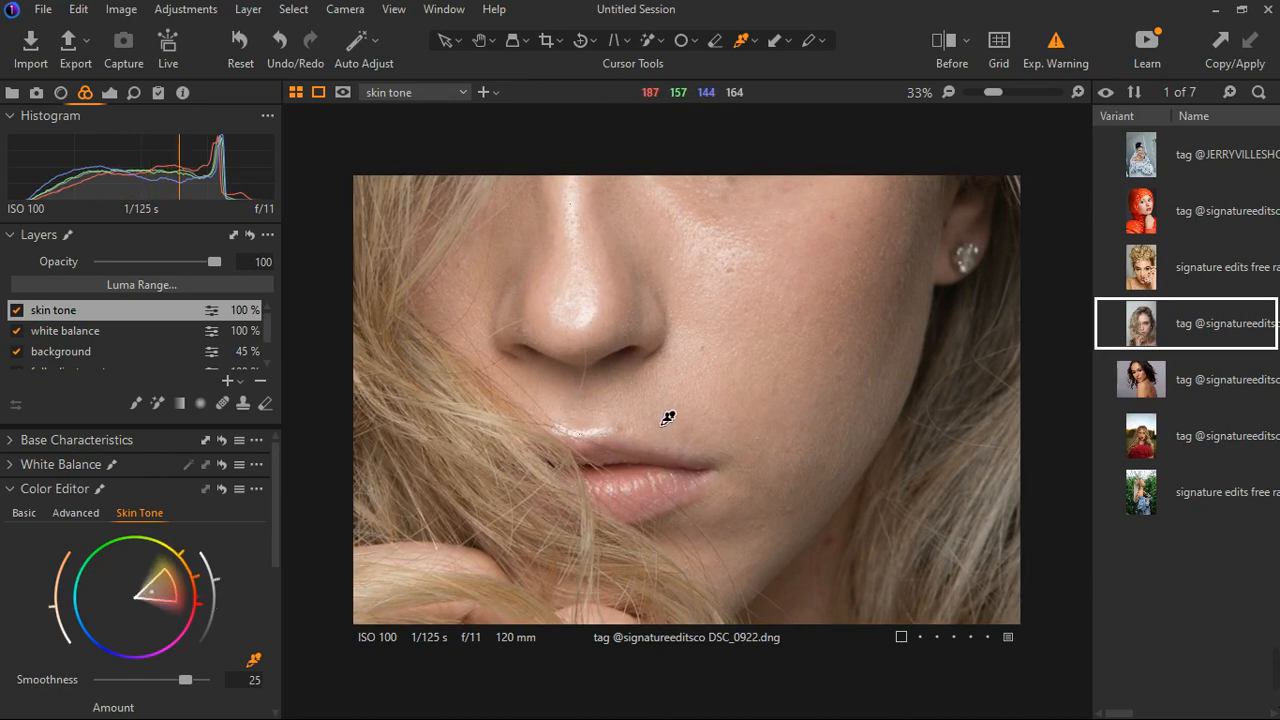
{"action": "left_click", "coordinate": [735, 519]}
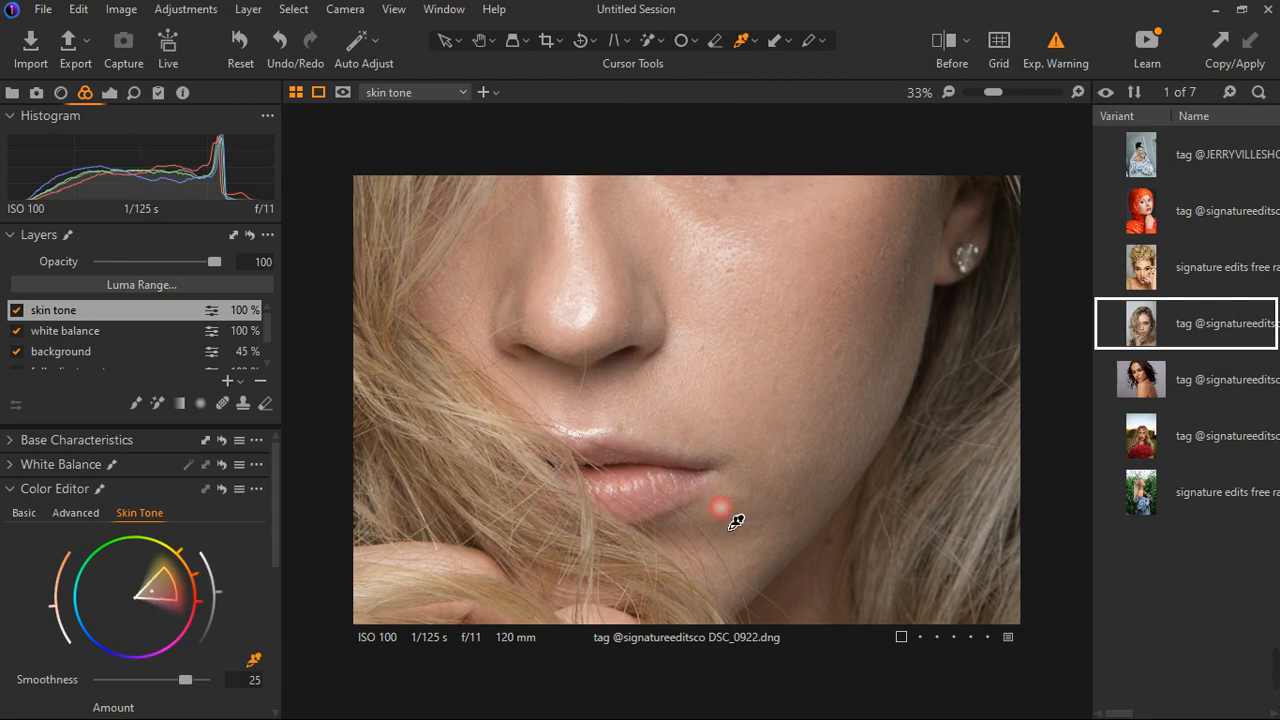
{"action": "left_click_drag", "start_coordinate": [191, 598], "coordinate": [201, 599]}
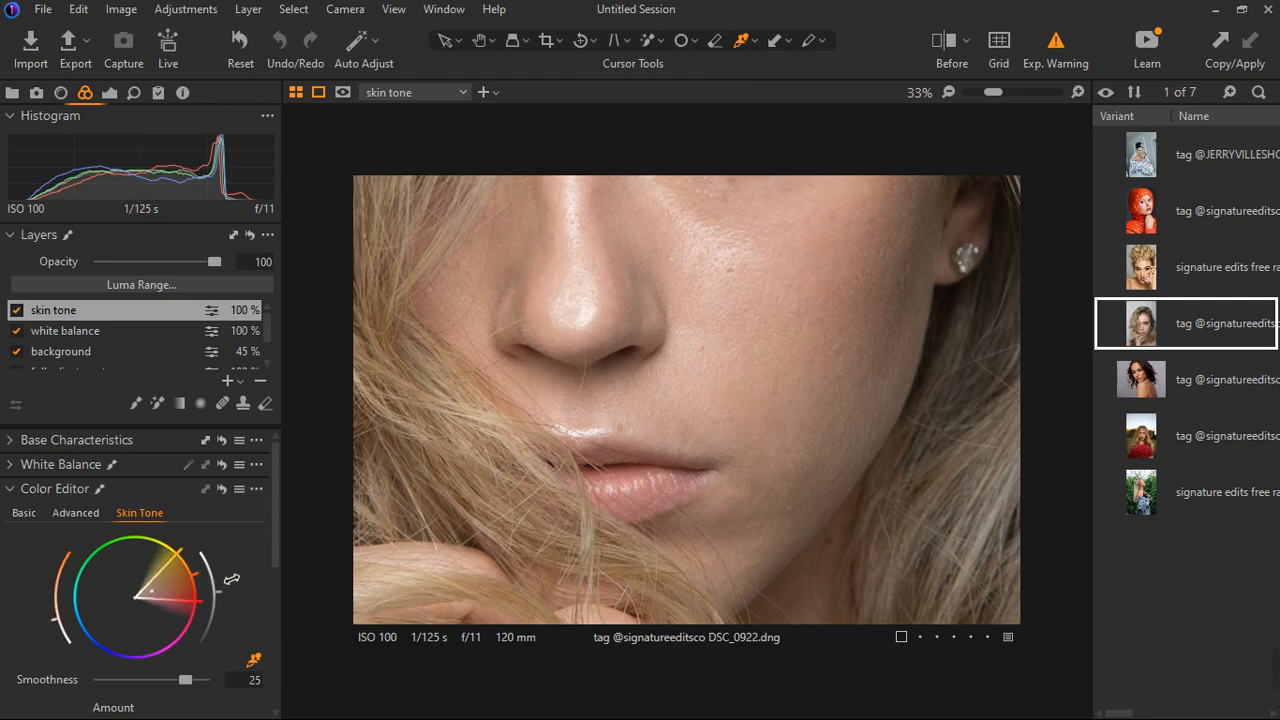
- Even out the selected skin tones by setting Uniformity Hue to 35 and Uniformity Lightness to 46
{"action": "scroll", "coordinate": [653, 470], "scroll_direction": "down", "scroll_amount": 2}
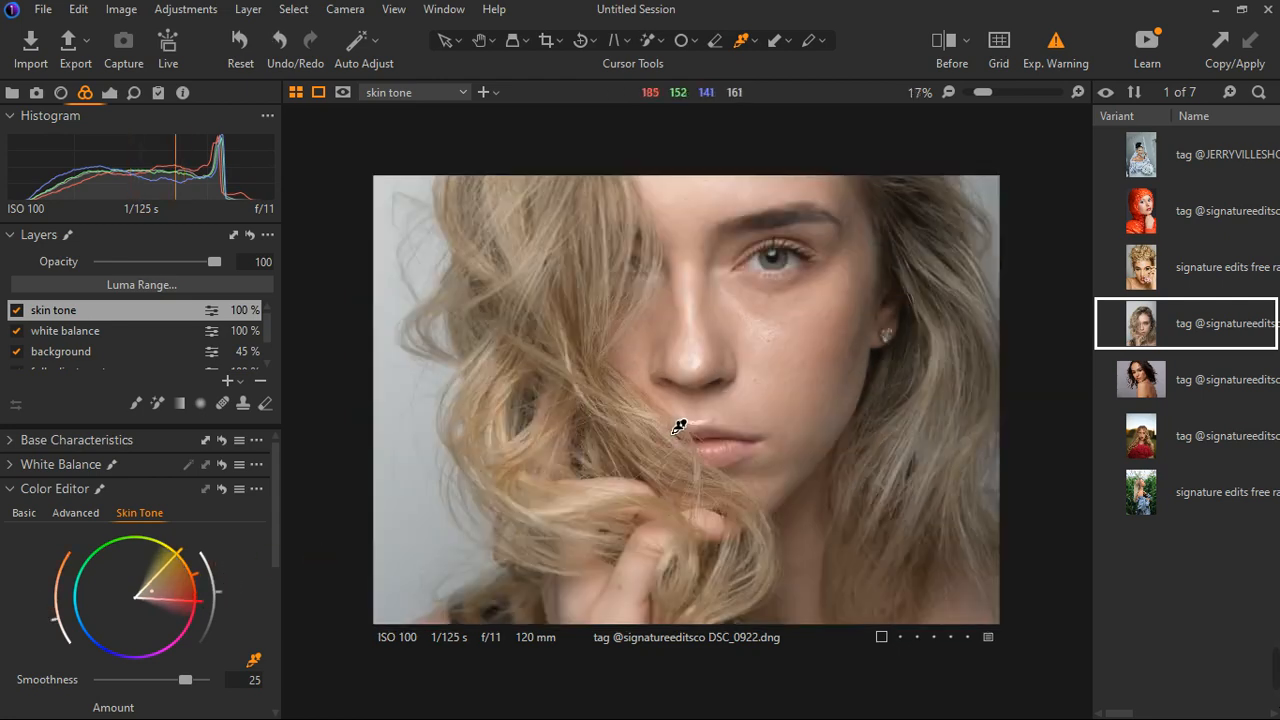
{"action": "scroll", "coordinate": [677, 425], "scroll_direction": "down", "scroll_amount": 2}
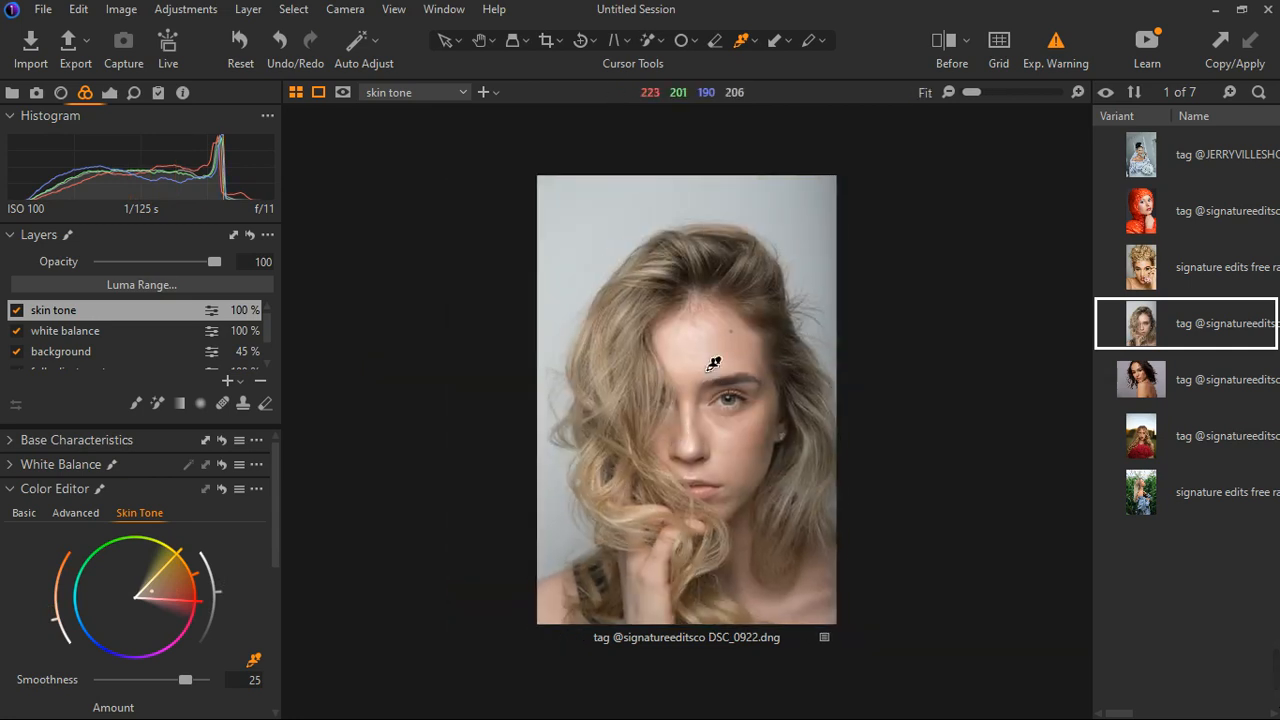
{"action": "scroll", "coordinate": [697, 375], "scroll_direction": "down", "scroll_amount": 1}
{"action": "scroll", "coordinate": [161, 570], "scroll_direction": "down", "scroll_amount": 3}
{"action": "scroll", "coordinate": [161, 570], "scroll_direction": "down", "scroll_amount": 1}
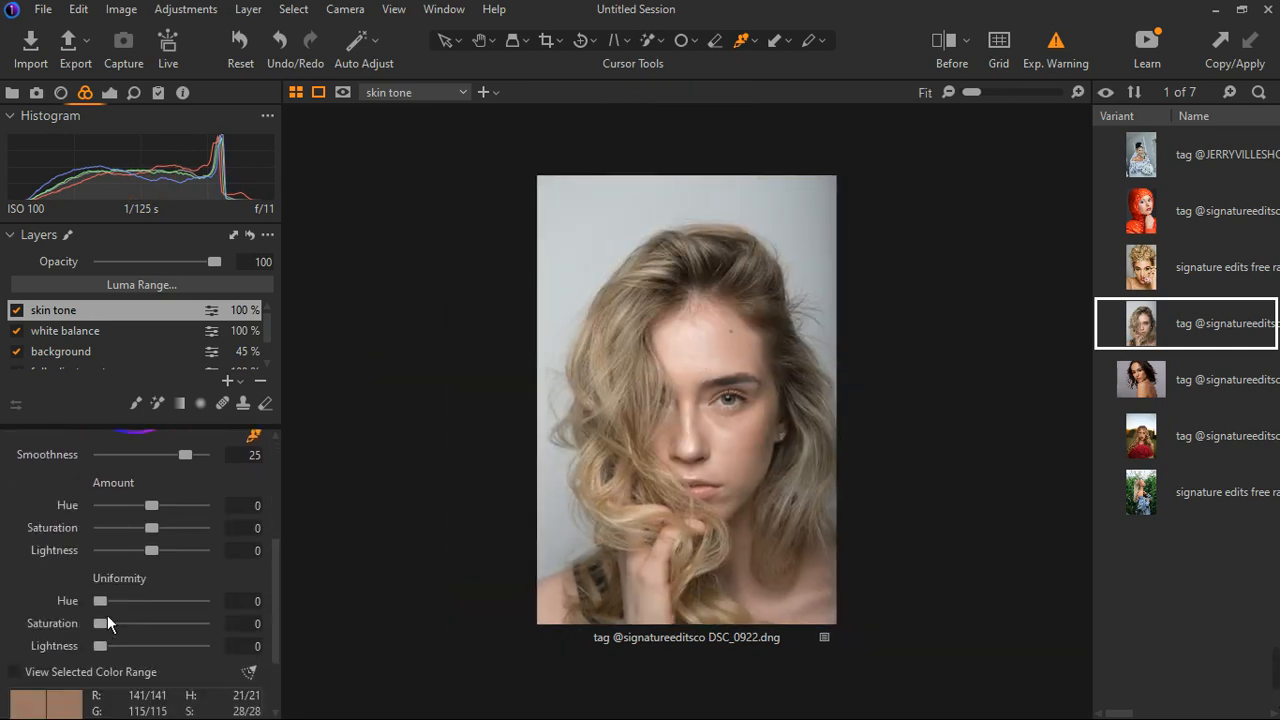
{"action": "left_click_drag", "start_coordinate": [108, 612], "coordinate": [145, 618]}
{"action": "left_click_drag", "start_coordinate": [100, 646], "coordinate": [165, 667]}
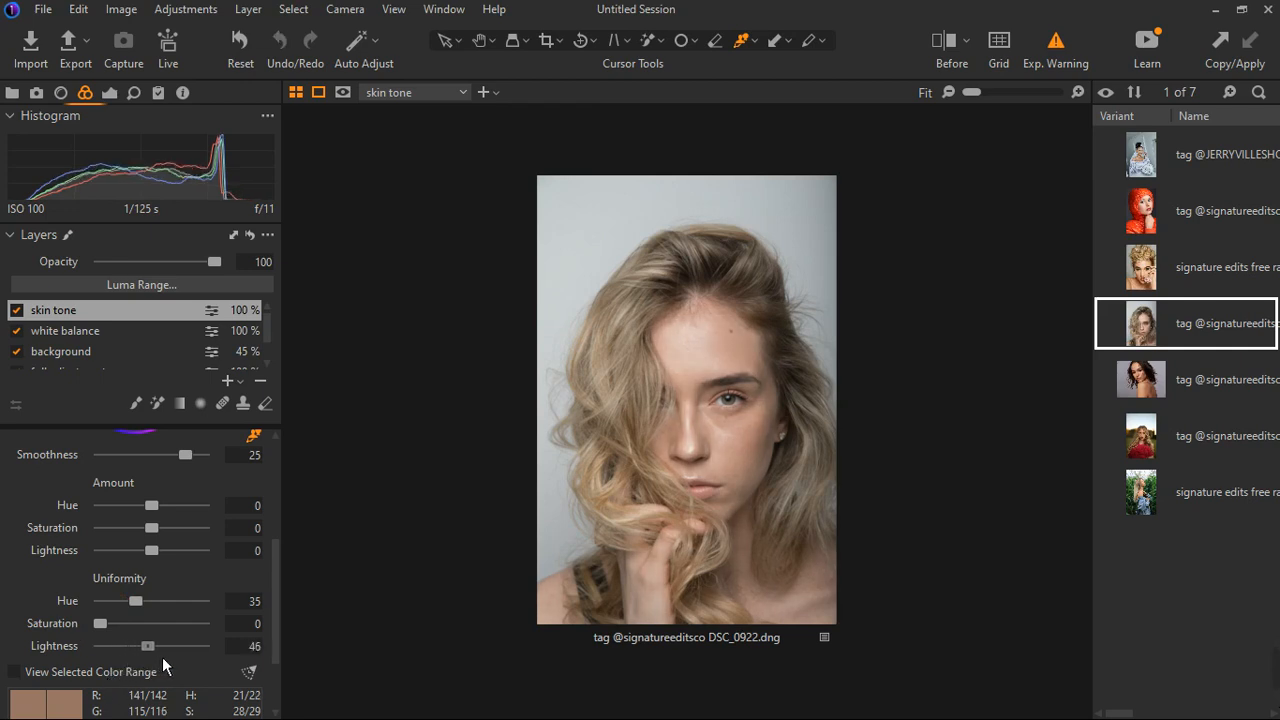
- Compare the portrait without the skin tone layer, and set Uniformity Hue to 43, Uniformity Saturation to 15 and Amount Lightness to 1.8
{"action": "left_click", "coordinate": [17, 311]}
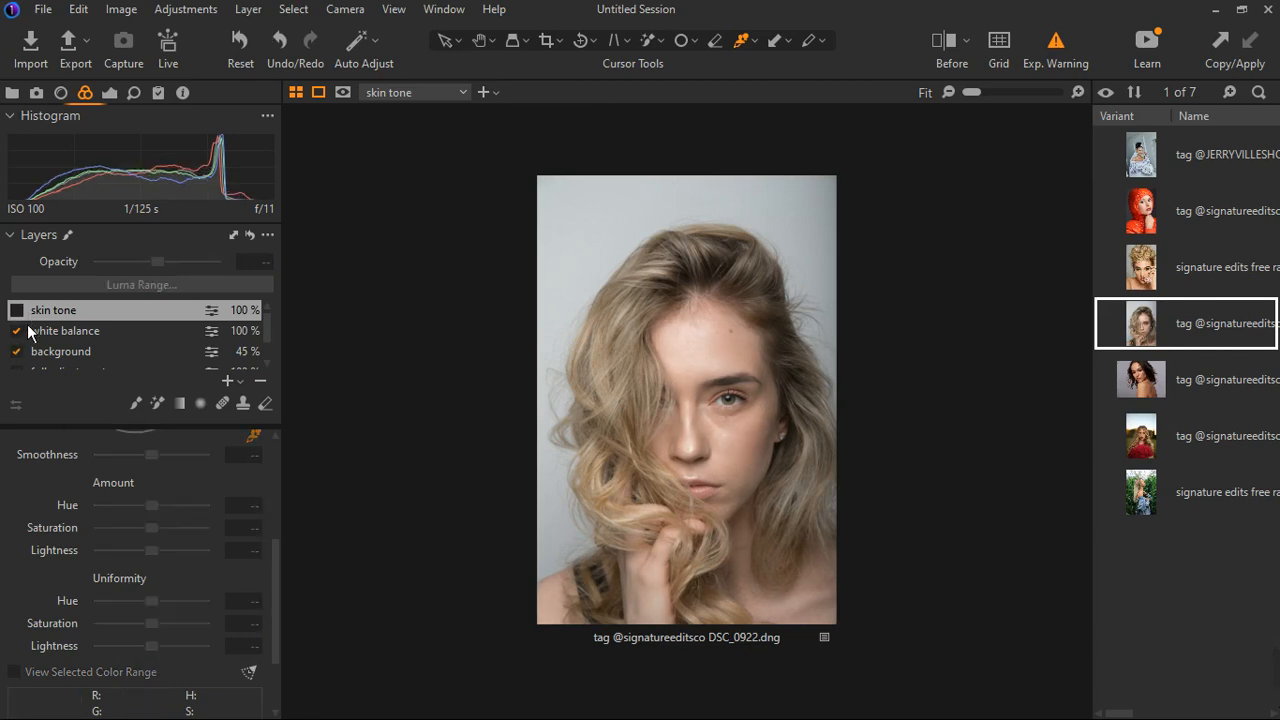
{"action": "left_click", "coordinate": [17, 311]}
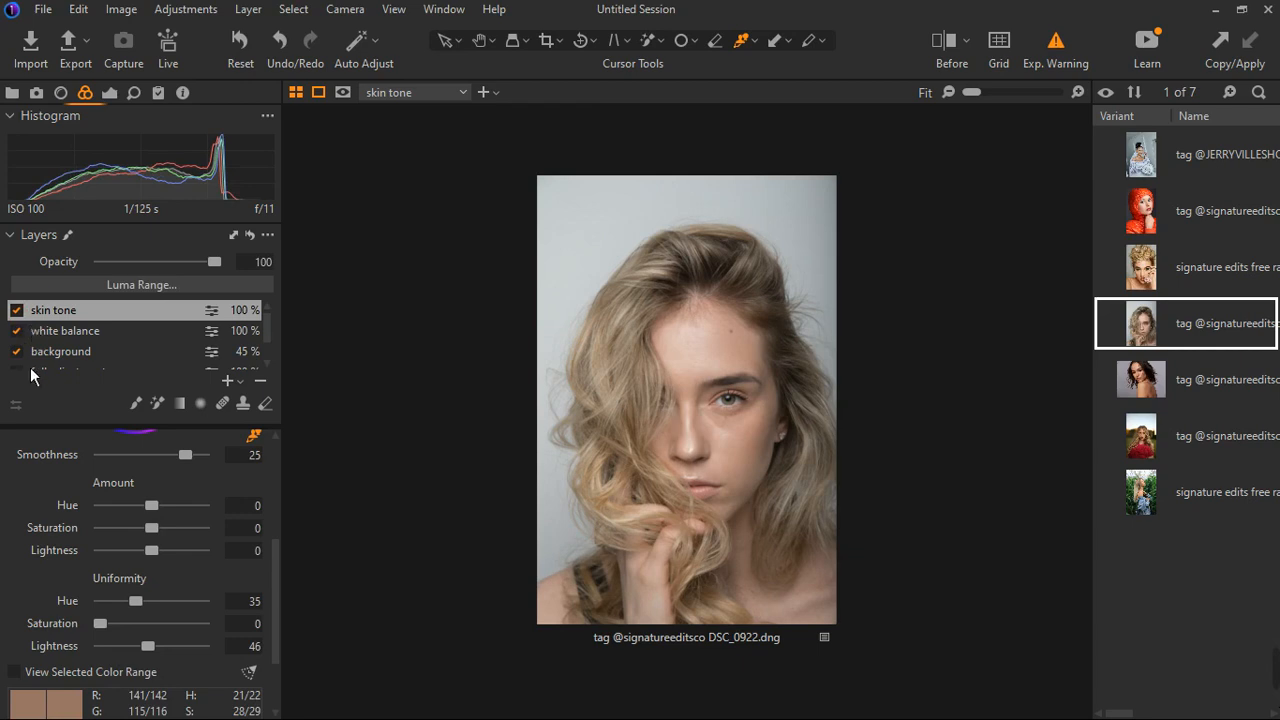
{"action": "left_click_drag", "start_coordinate": [148, 612], "coordinate": [156, 610]}
{"action": "left_click_drag", "start_coordinate": [111, 632], "coordinate": [134, 634]}
{"action": "left_click_drag", "start_coordinate": [135, 636], "coordinate": [127, 638]}
{"action": "left_click_drag", "start_coordinate": [160, 562], "coordinate": [173, 560]}
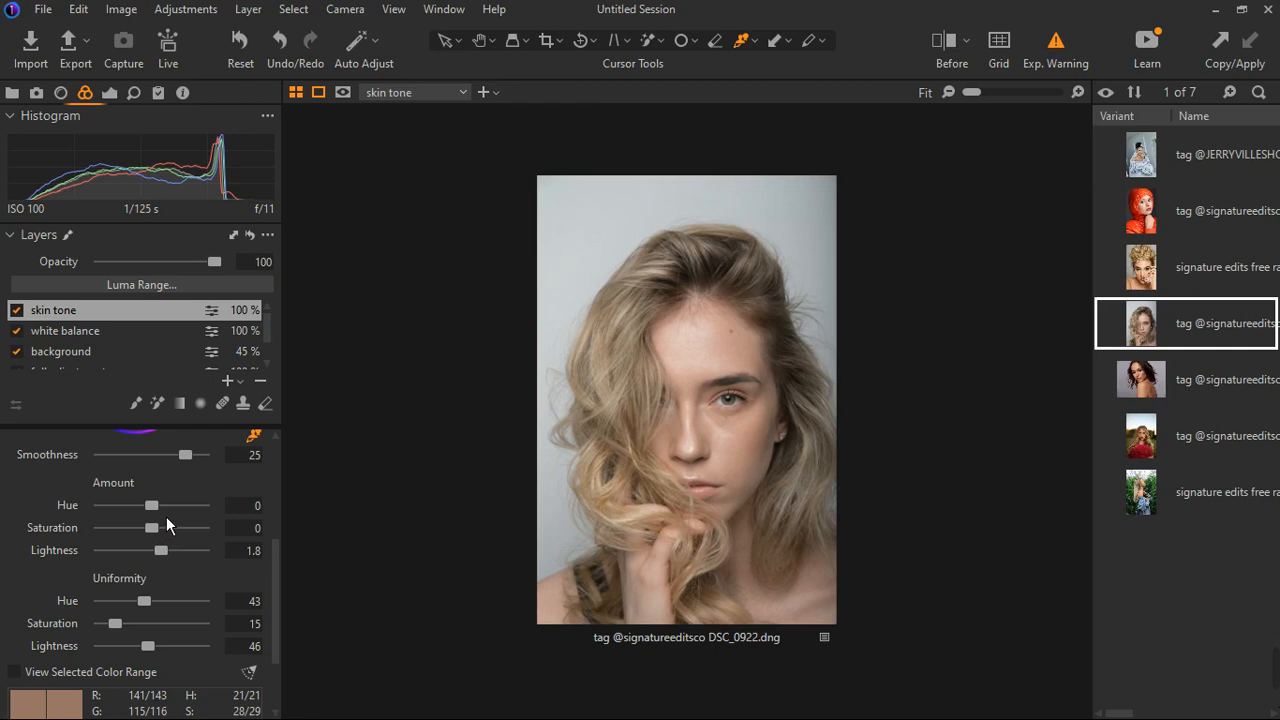
- Shift the selected skin tones by setting Amount Hue to 3.7 and Amount Saturation to 2.7
{"action": "left_click_drag", "start_coordinate": [166, 518], "coordinate": [147, 517]}
{"action": "left_click_drag", "start_coordinate": [215, 517], "coordinate": [153, 525]}
{"action": "left_click_drag", "start_coordinate": [153, 524], "coordinate": [184, 526]}
{"action": "double_click", "coordinate": [186, 516]}
{"action": "left_click_drag", "start_coordinate": [162, 510], "coordinate": [152, 512]}
{"action": "left_click_drag", "start_coordinate": [152, 512], "coordinate": [185, 513]}
{"action": "left_click_drag", "start_coordinate": [199, 511], "coordinate": [207, 512]}
{"action": "left_click_drag", "start_coordinate": [169, 537], "coordinate": [177, 537]}
{"action": "left_click_drag", "start_coordinate": [174, 537], "coordinate": [171, 537]}
- Compare the portrait with and without the white balance layer, leaving the layer enabled
{"action": "left_click", "coordinate": [17, 331]}
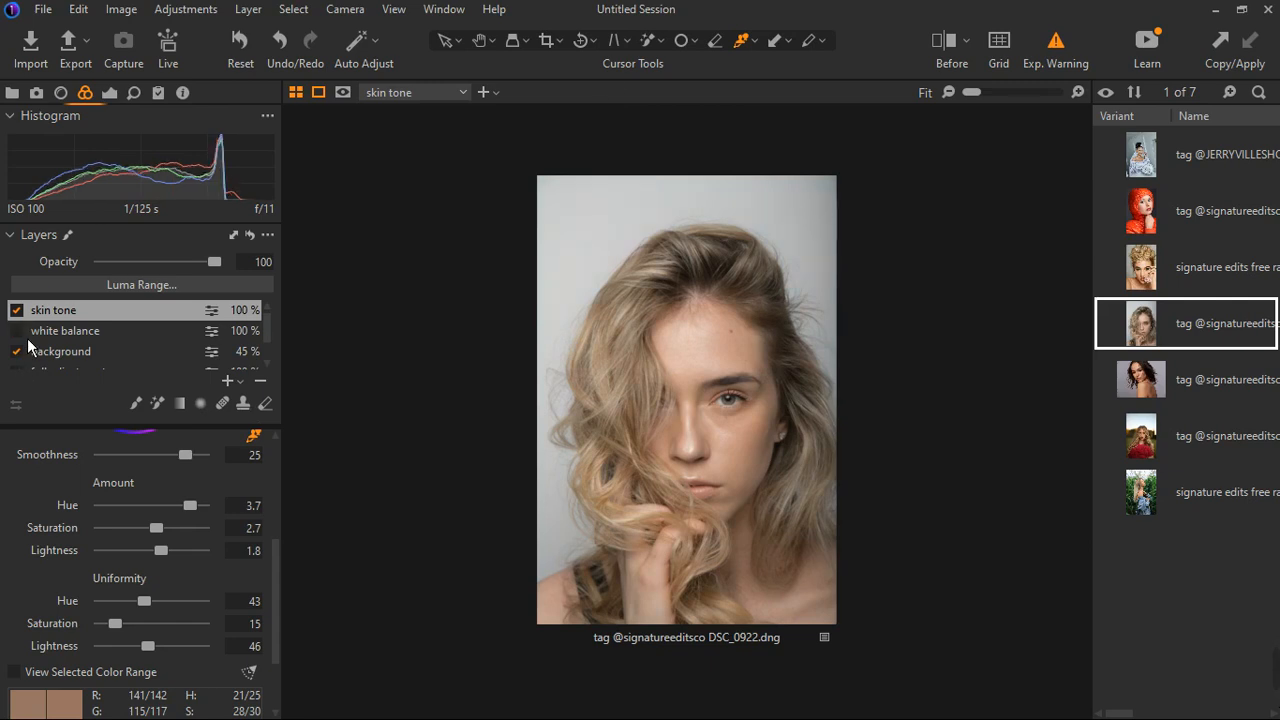
{"action": "left_click", "coordinate": [17, 331]}
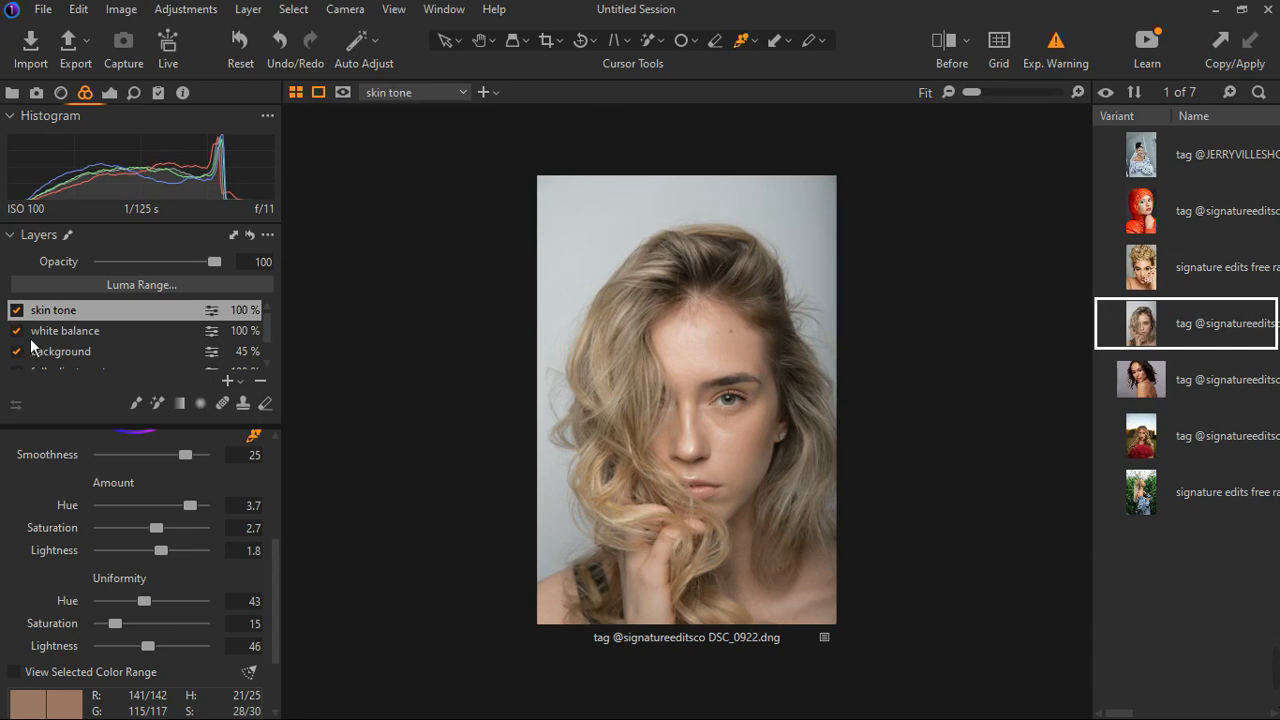
{"action": "scroll", "coordinate": [652, 343], "scroll_direction": "up", "scroll_amount": 3}
{"action": "scroll", "coordinate": [652, 343], "scroll_direction": "down", "scroll_amount": 3}
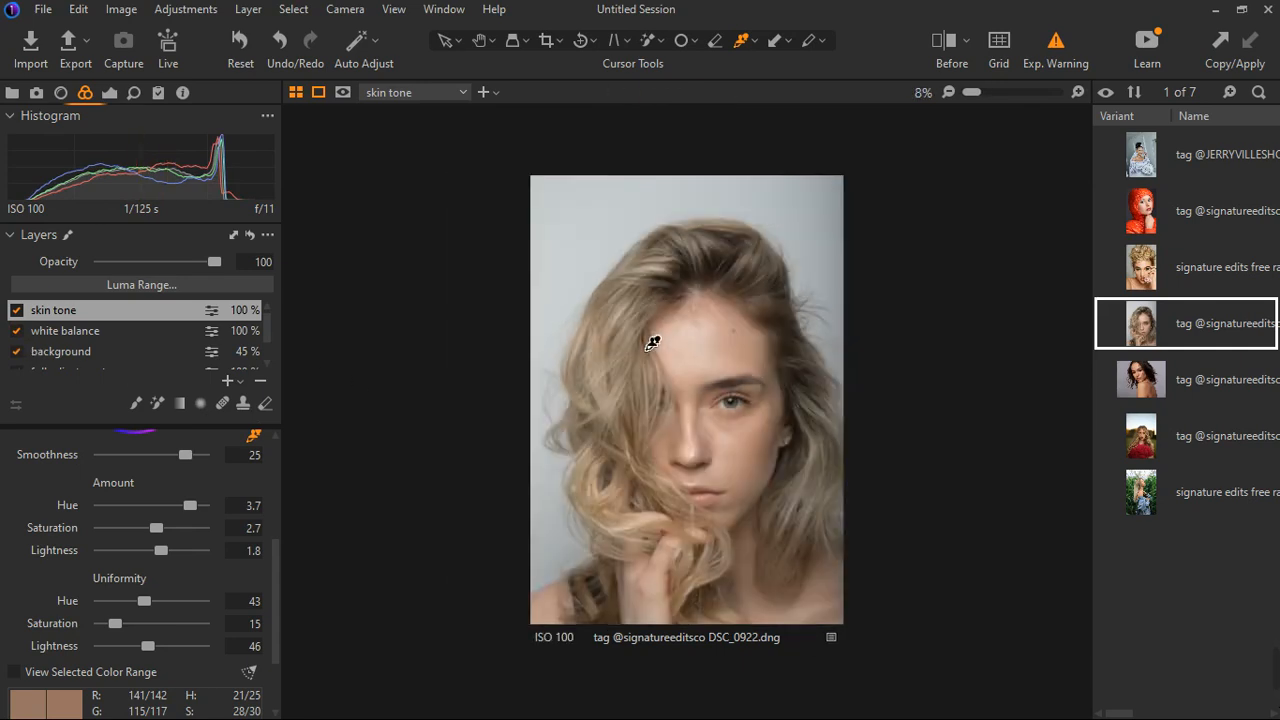
{"action": "left_click", "coordinate": [17, 331]}
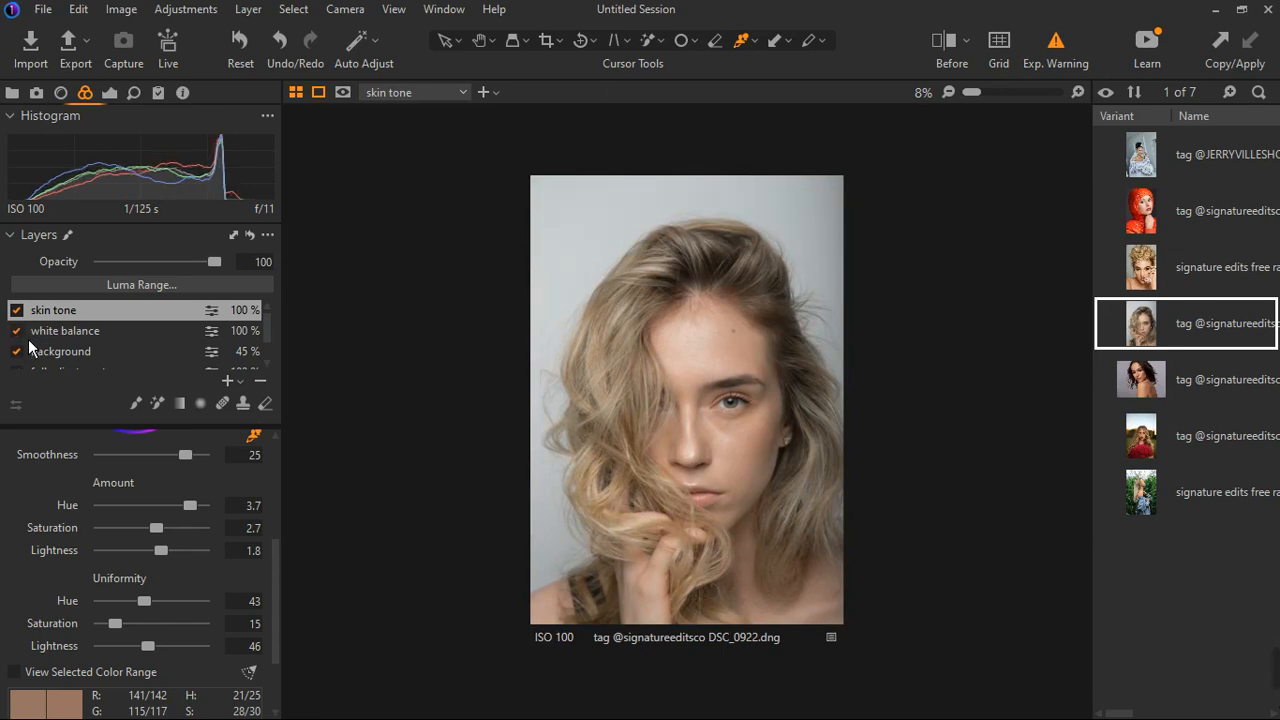
{"action": "left_click", "coordinate": [20, 334]}
{"action": "left_click", "coordinate": [17, 332]}
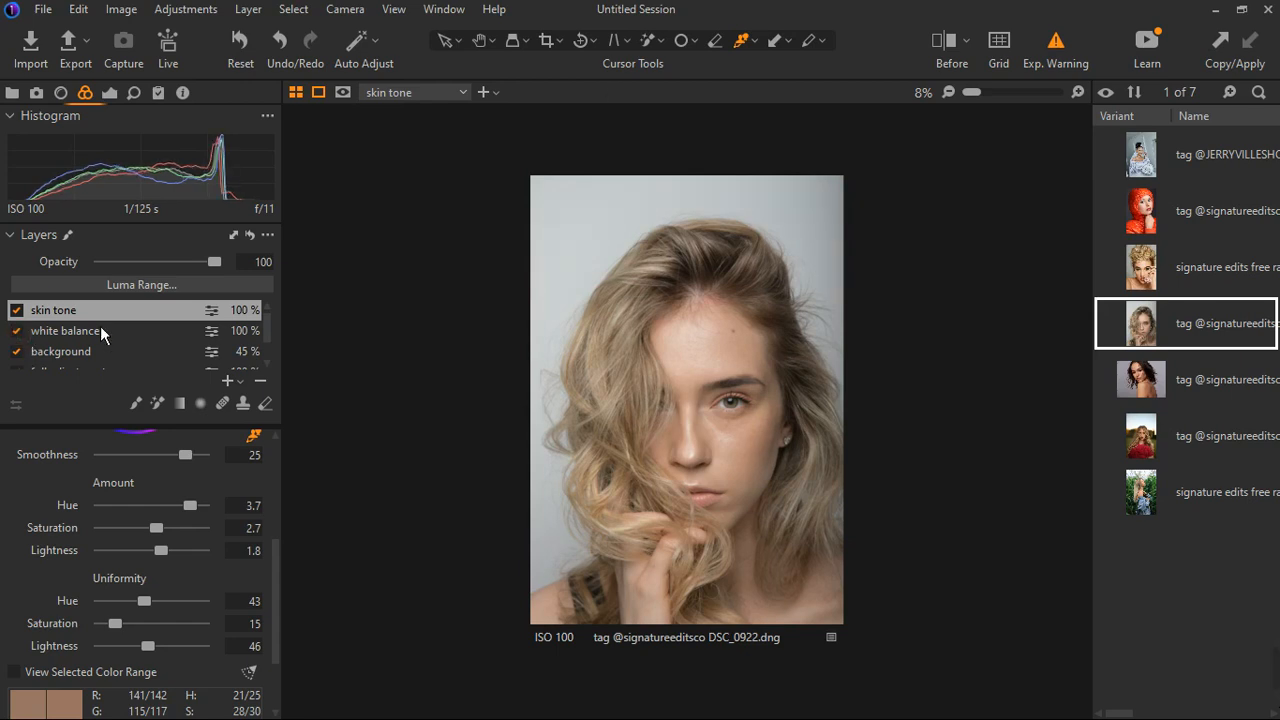
- Add a new filled adjustment layer above the skin tone layer and set its Saturation to 13
{"action": "left_click", "coordinate": [239, 381]}
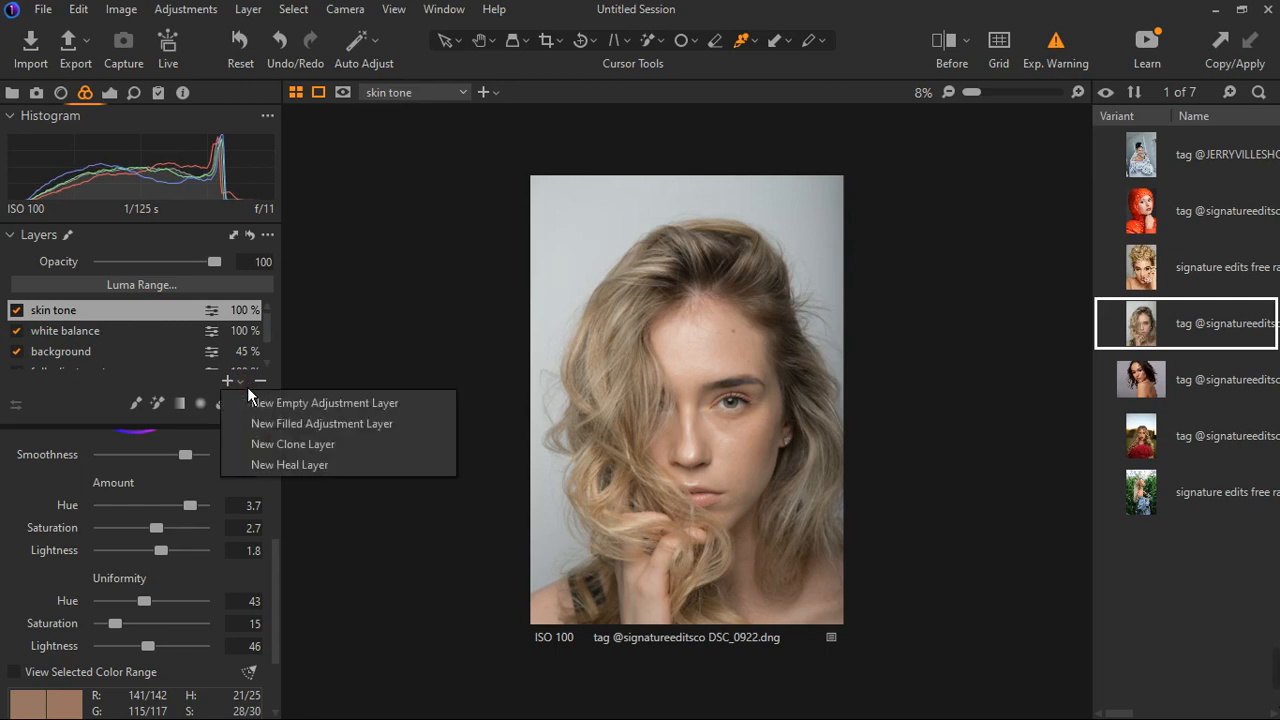
{"action": "left_click", "coordinate": [312, 431]}
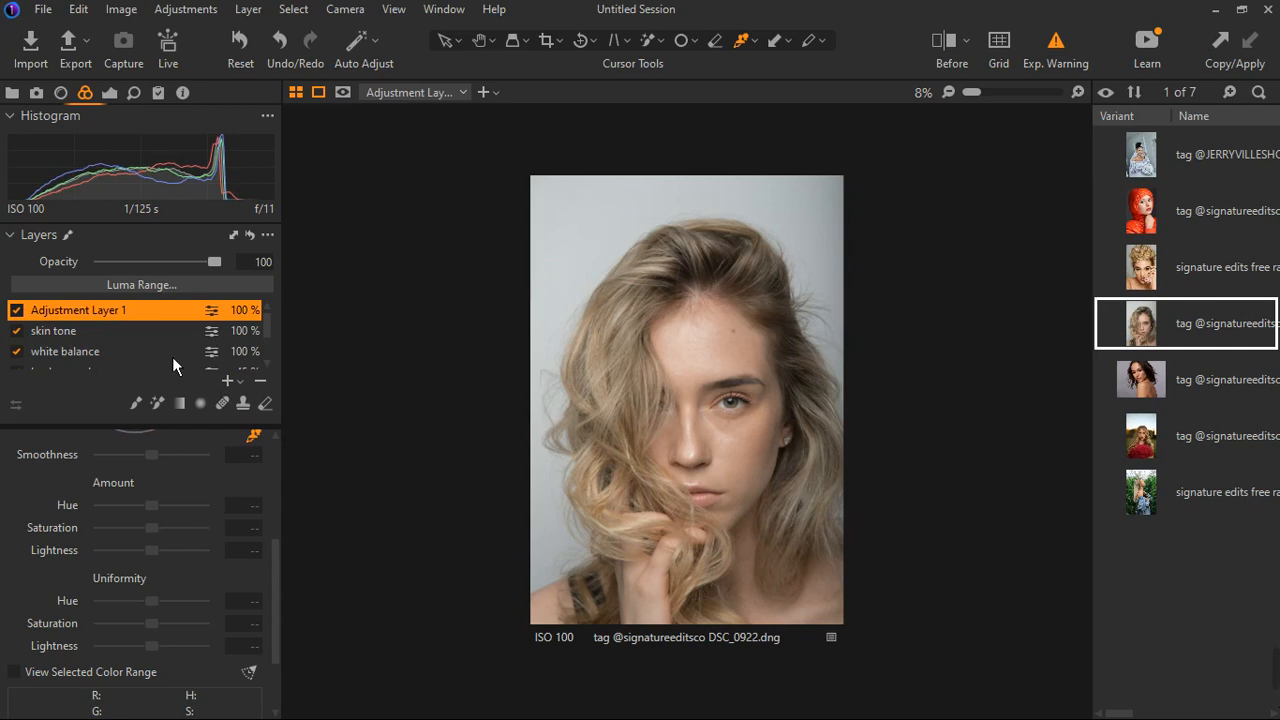
{"action": "left_click", "coordinate": [114, 97]}
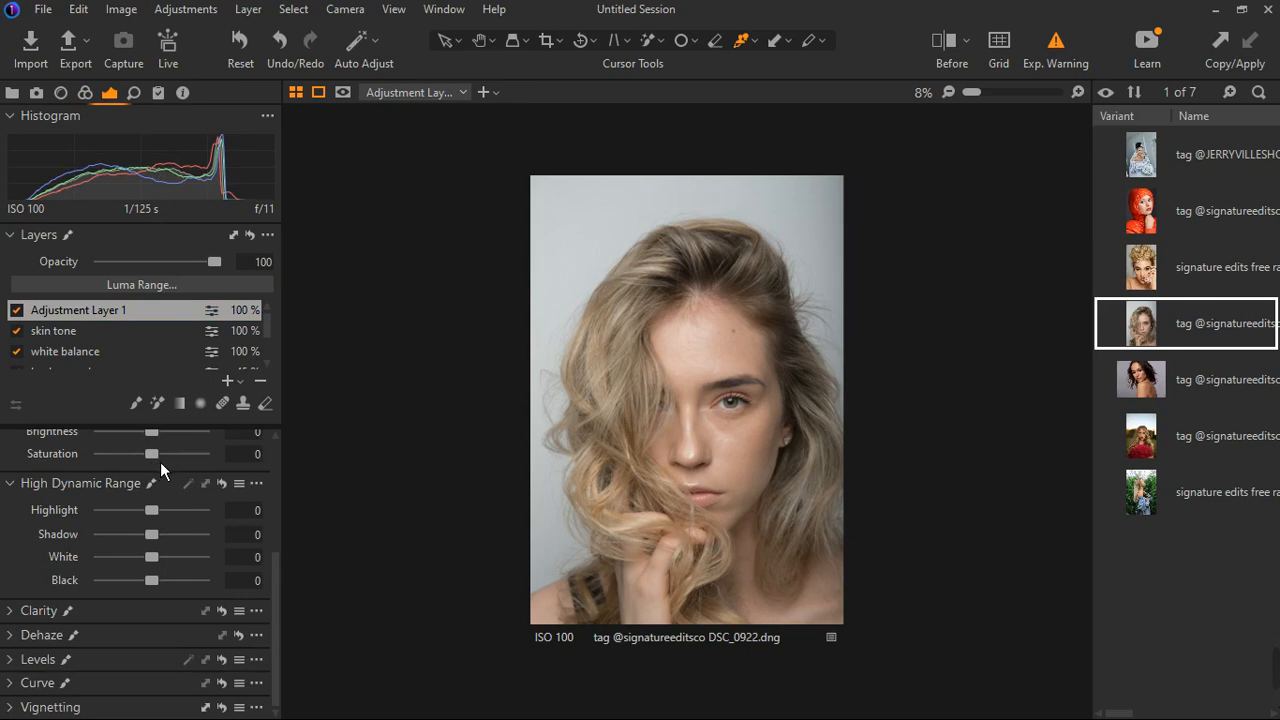
{"action": "left_click_drag", "start_coordinate": [160, 462], "coordinate": [169, 462]}
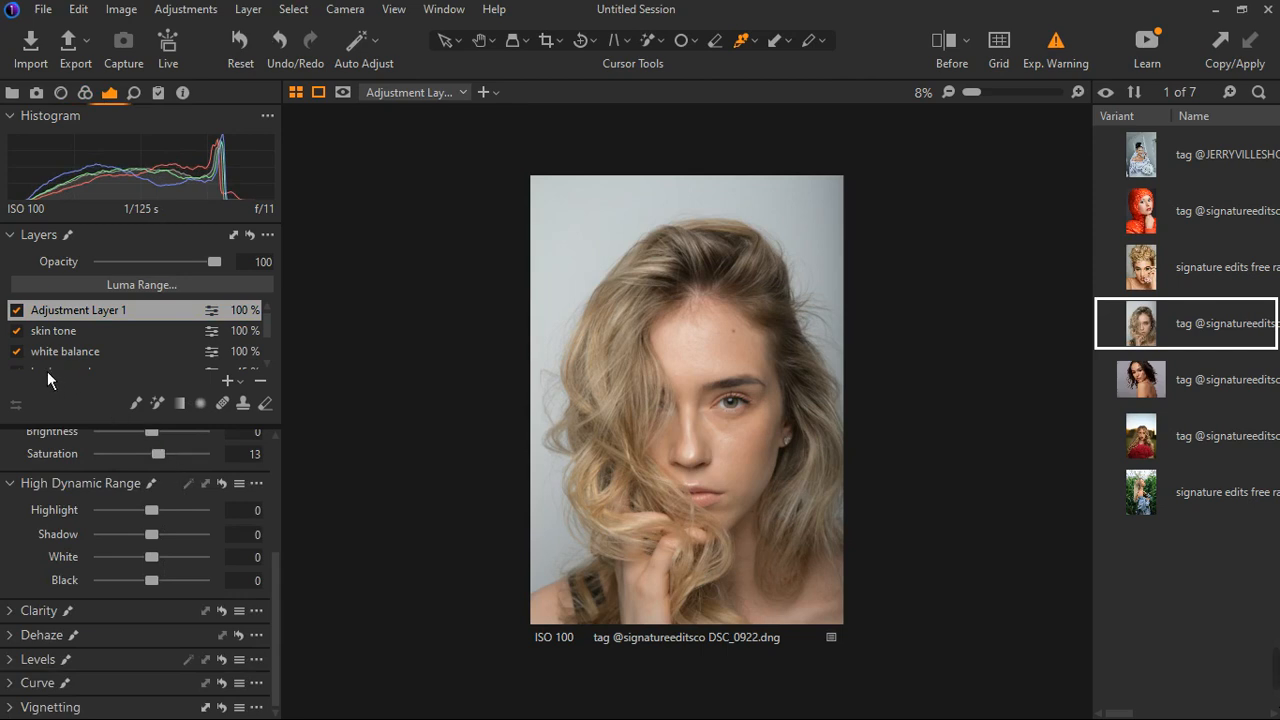
- Compare the portrait with the new adjustment layer and the white balance layer switched off, leaving both enabled
{"action": "left_click", "coordinate": [16, 310]}
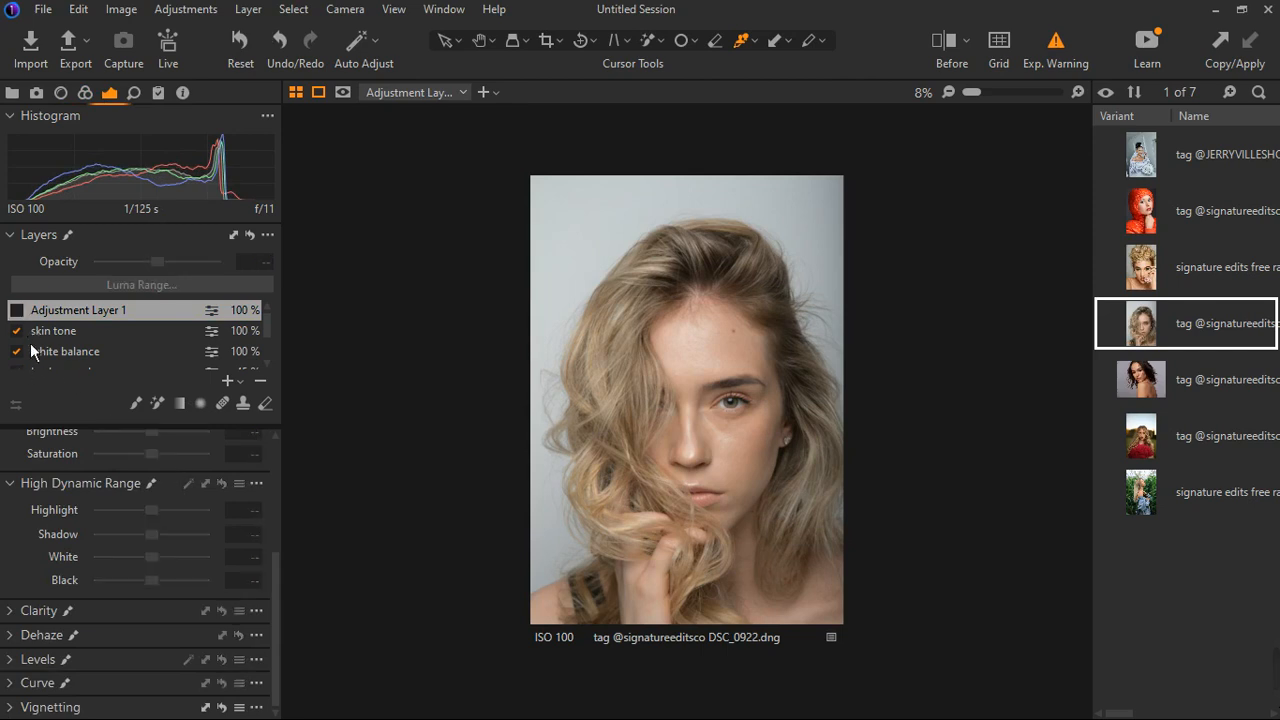
{"action": "left_click", "coordinate": [16, 351]}
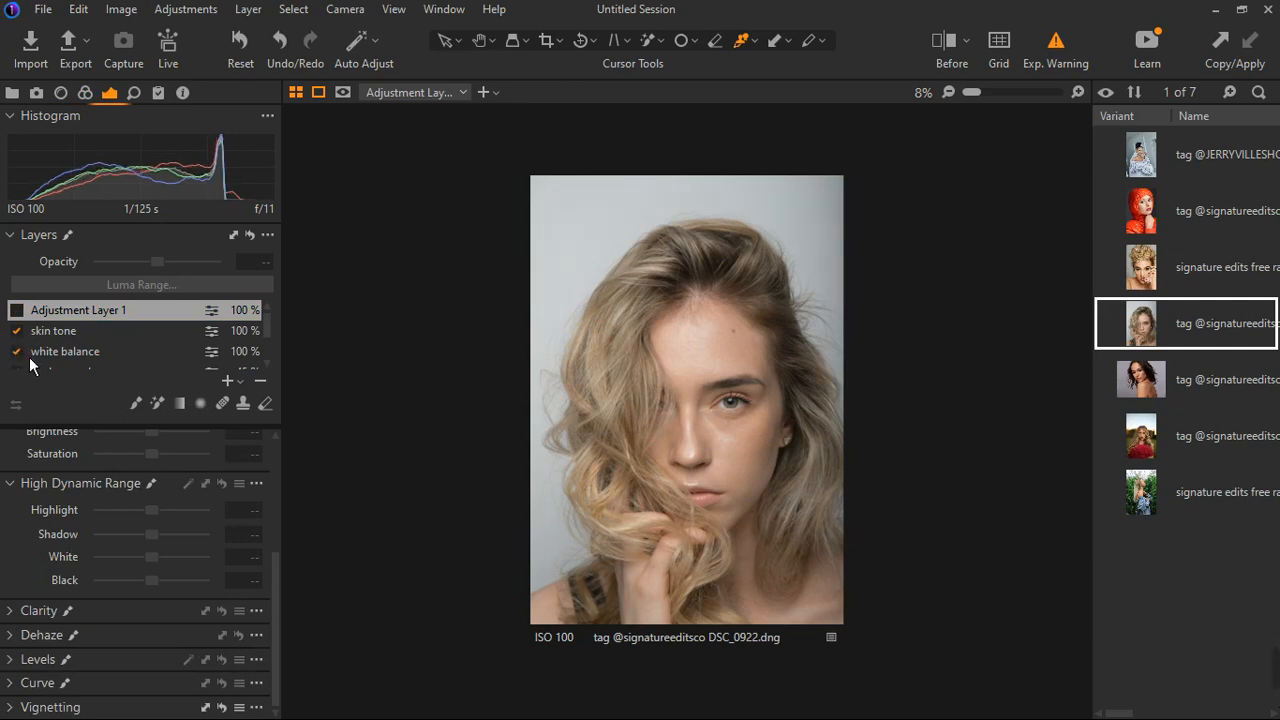
{"action": "left_click", "coordinate": [17, 352]}
{"action": "left_click", "coordinate": [17, 311]}
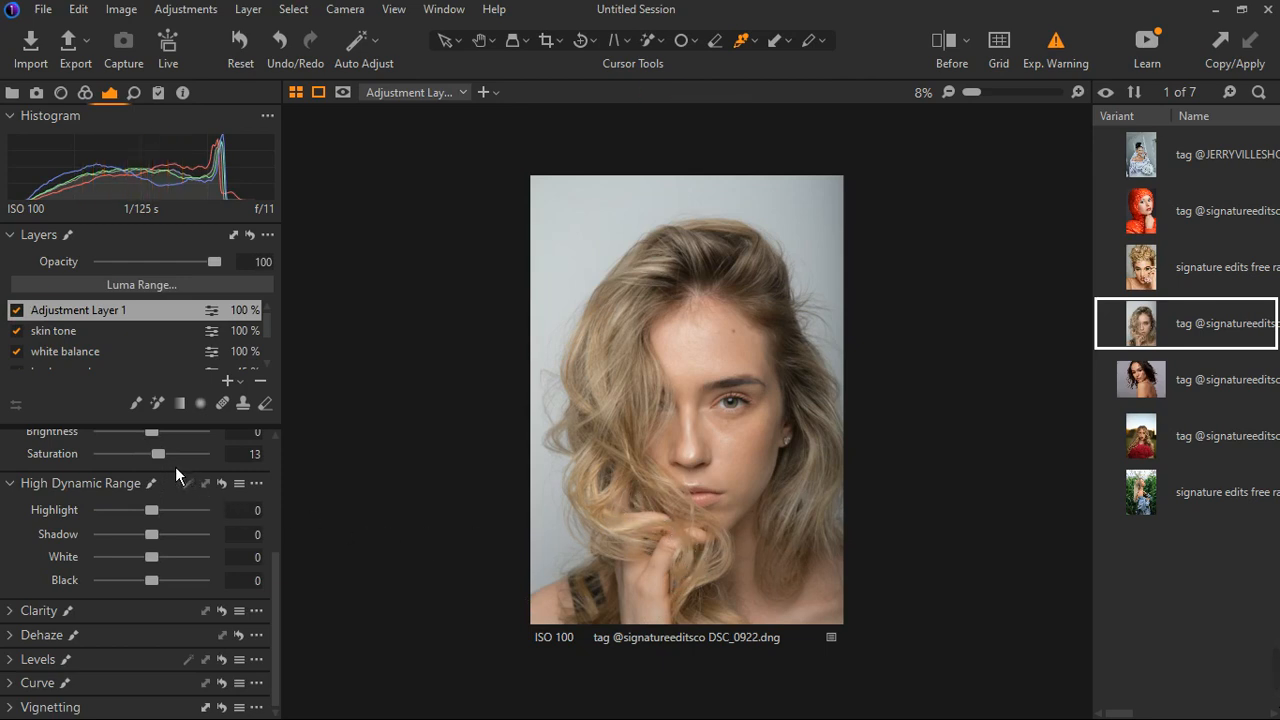
- Set the new adjustment layer's Saturation to 7 and its Contrast to 4
{"action": "left_click_drag", "start_coordinate": [158, 454], "coordinate": [155, 454]}
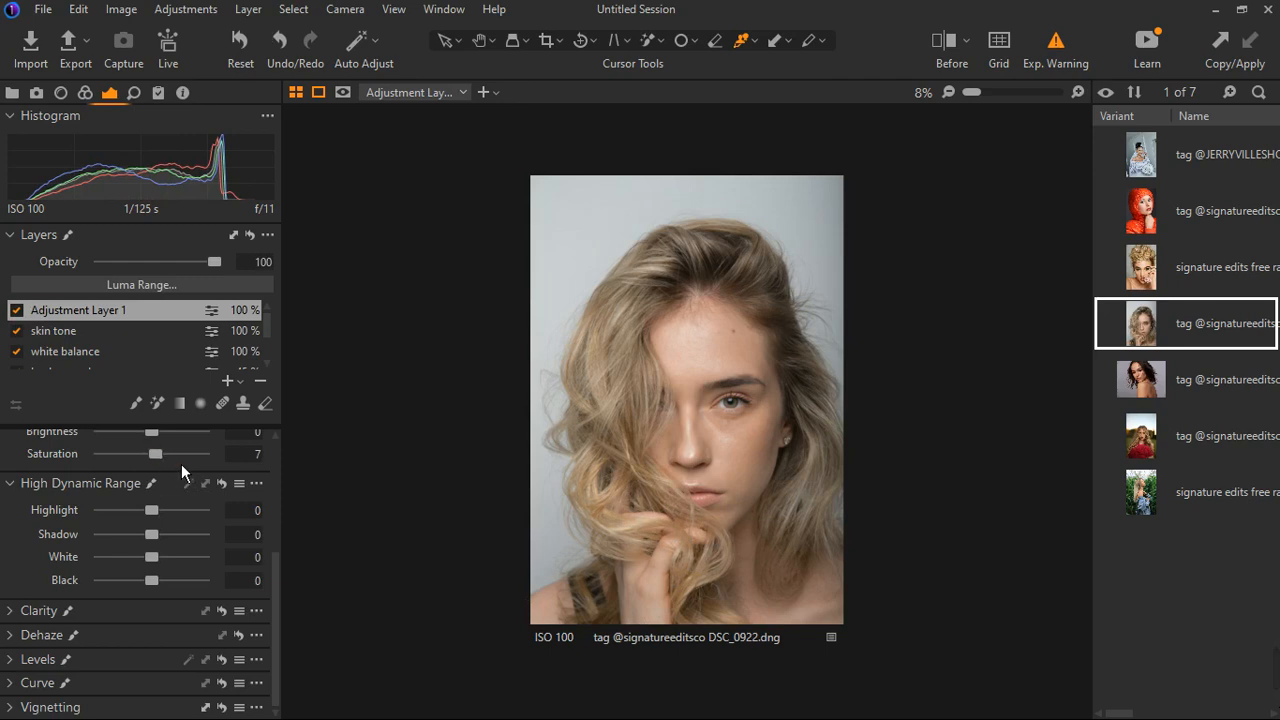
{"action": "left_click_drag", "start_coordinate": [155, 454], "coordinate": [155, 454]}
{"action": "scroll", "coordinate": [215, 512], "scroll_direction": "up", "scroll_amount": 2}
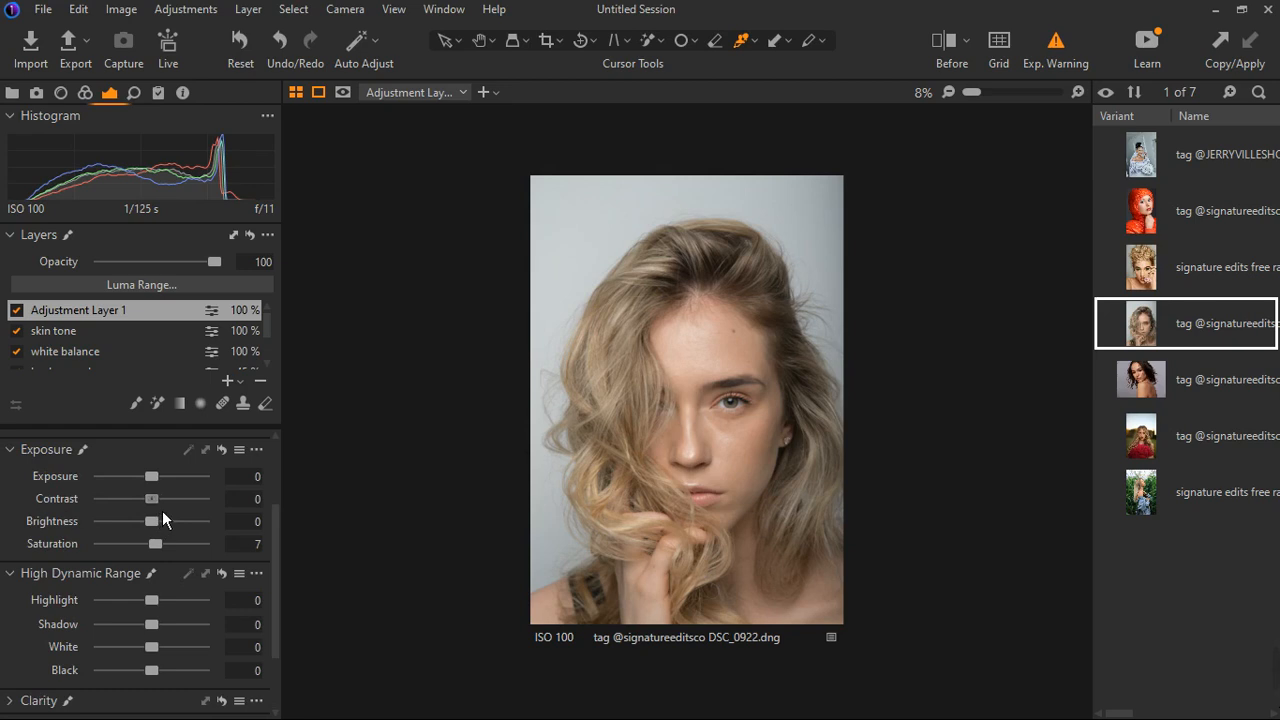
{"action": "left_click_drag", "start_coordinate": [153, 499], "coordinate": [157, 500]}
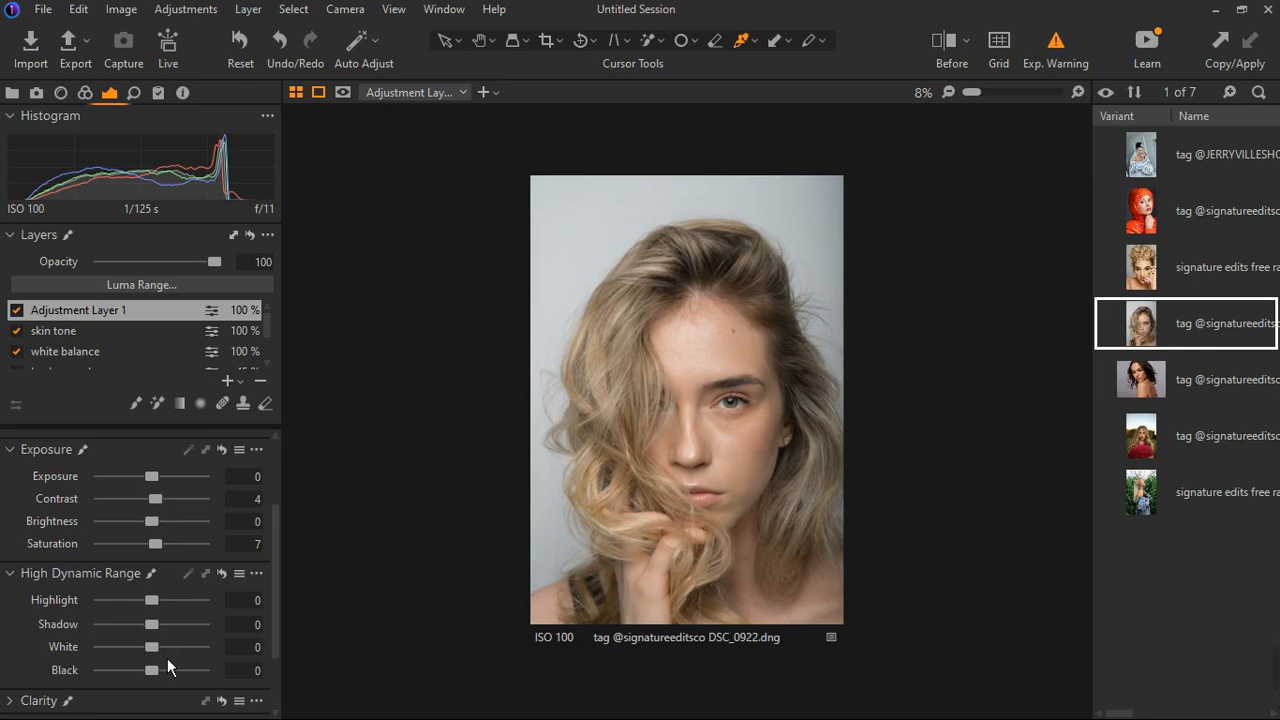
- Brighten the new adjustment layer's High Dynamic Range with Highlight at 60 and White at 73
{"action": "left_click_drag", "start_coordinate": [160, 606], "coordinate": [164, 605]}
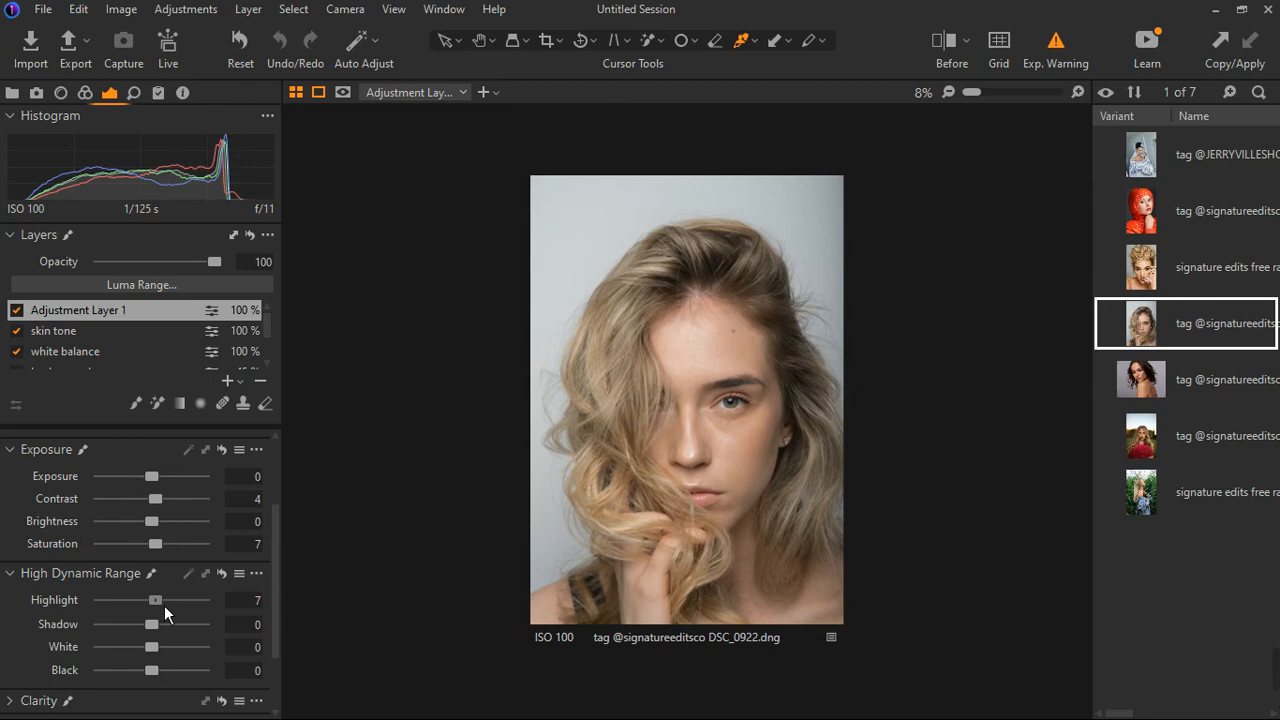
{"action": "left_click", "coordinate": [198, 352]}
{"action": "left_click_drag", "start_coordinate": [169, 654], "coordinate": [205, 648]}
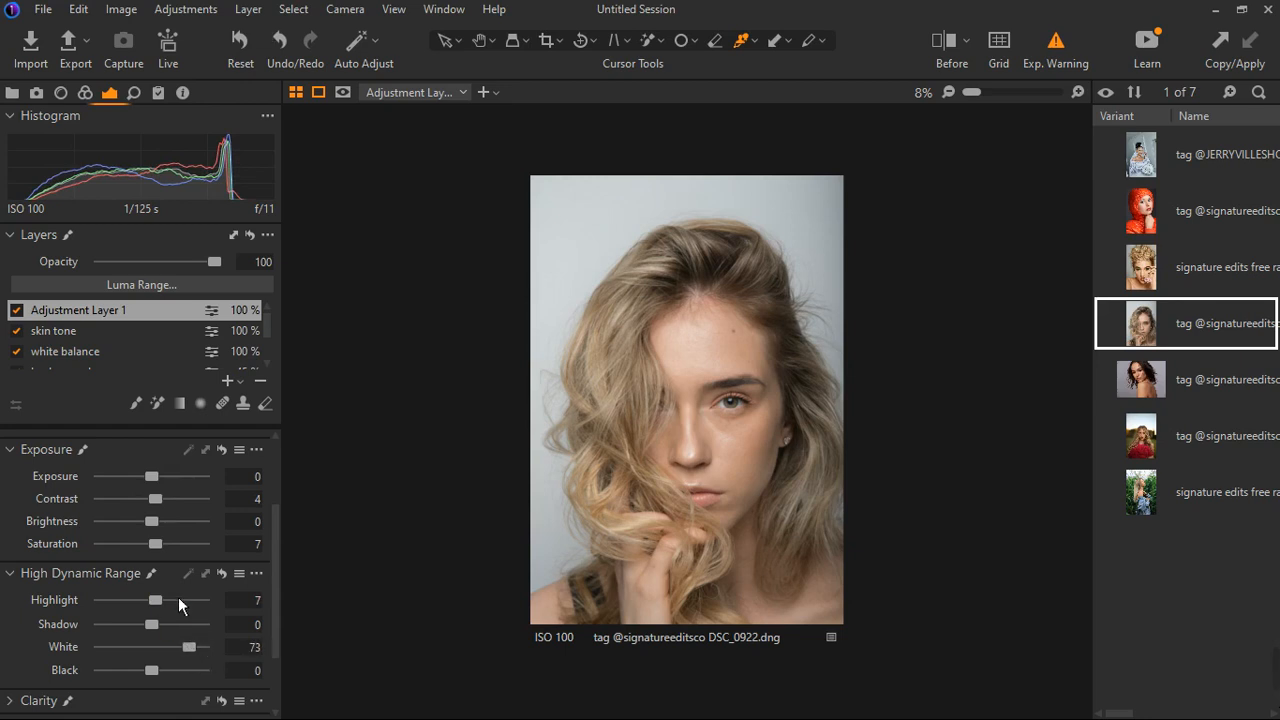
{"action": "left_click_drag", "start_coordinate": [169, 606], "coordinate": [182, 606]}
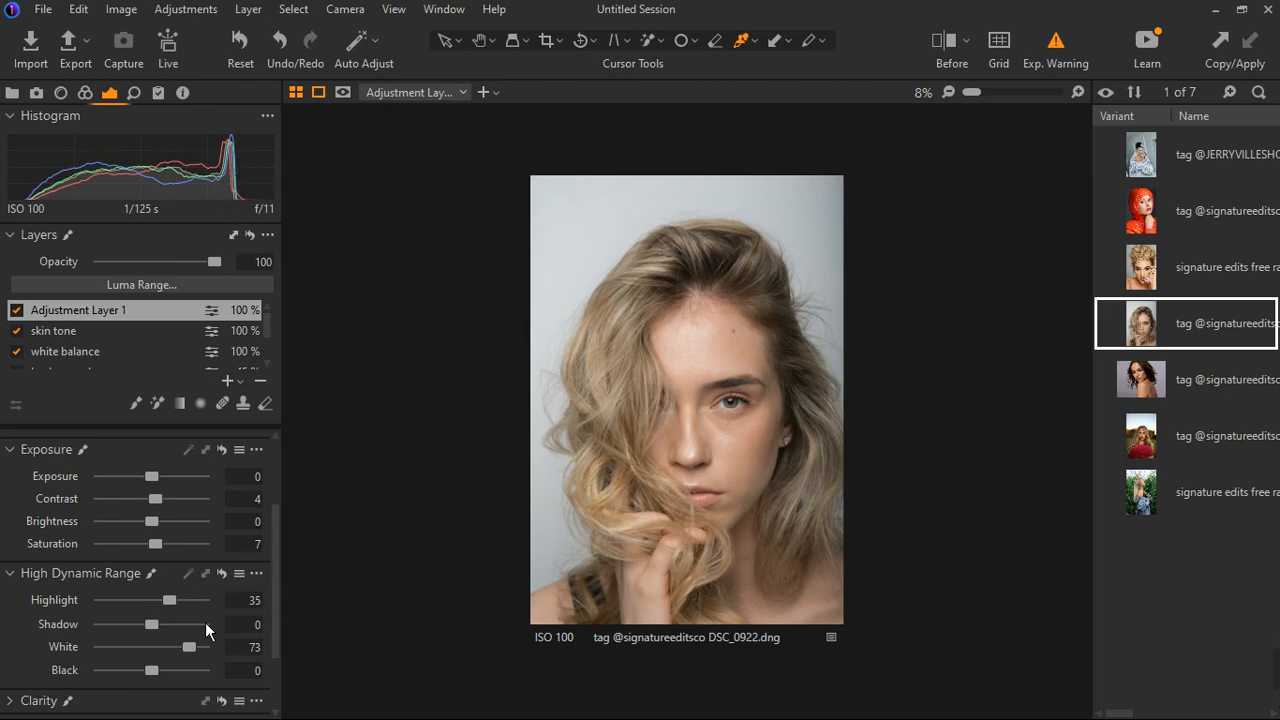
{"action": "left_click_drag", "start_coordinate": [170, 601], "coordinate": [197, 609]}
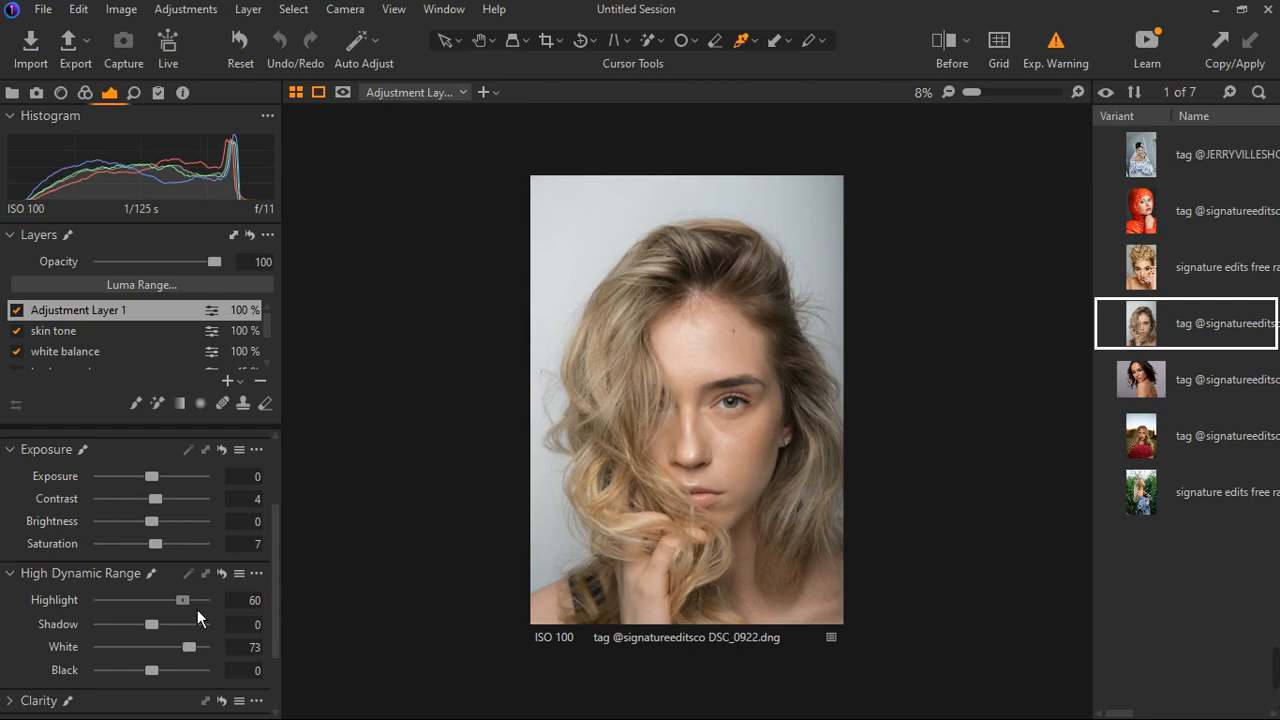
- Reduce the new layer's White to 67 and try Black at -15 and a Shadow shift, resetting both to 0
{"action": "left_click_drag", "start_coordinate": [197, 609], "coordinate": [157, 683]}
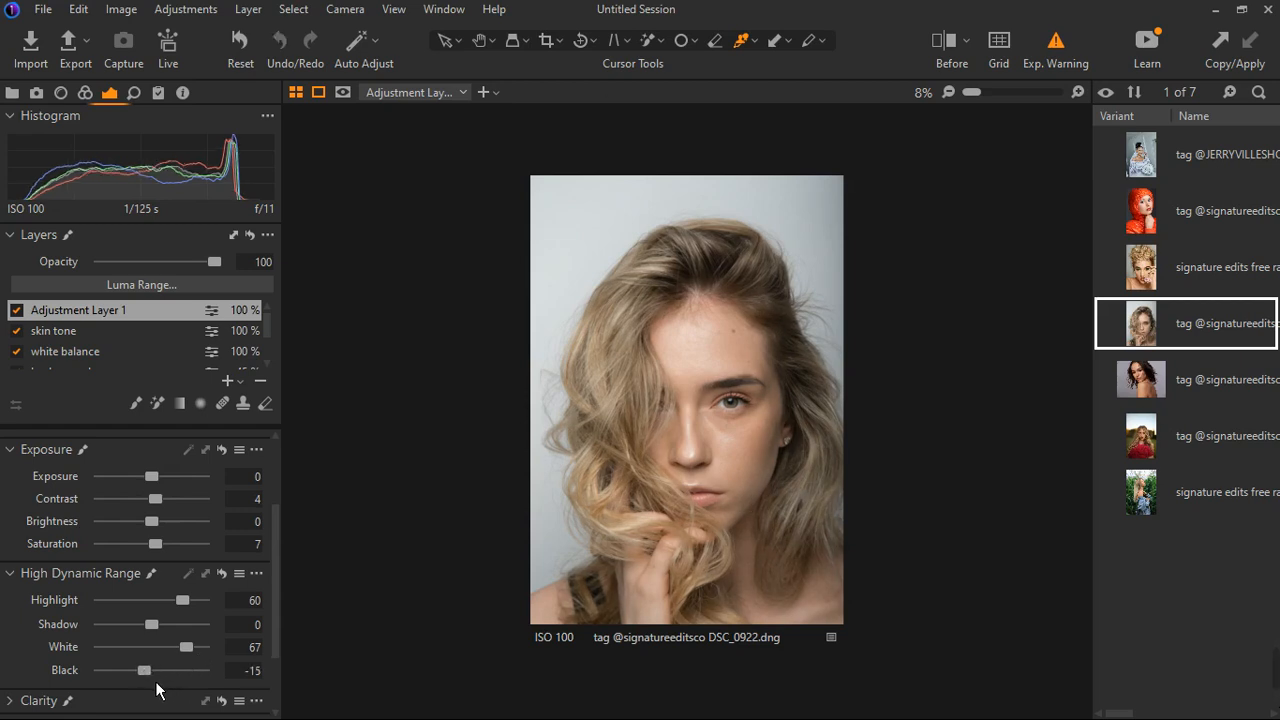
{"action": "double_click", "coordinate": [157, 683]}
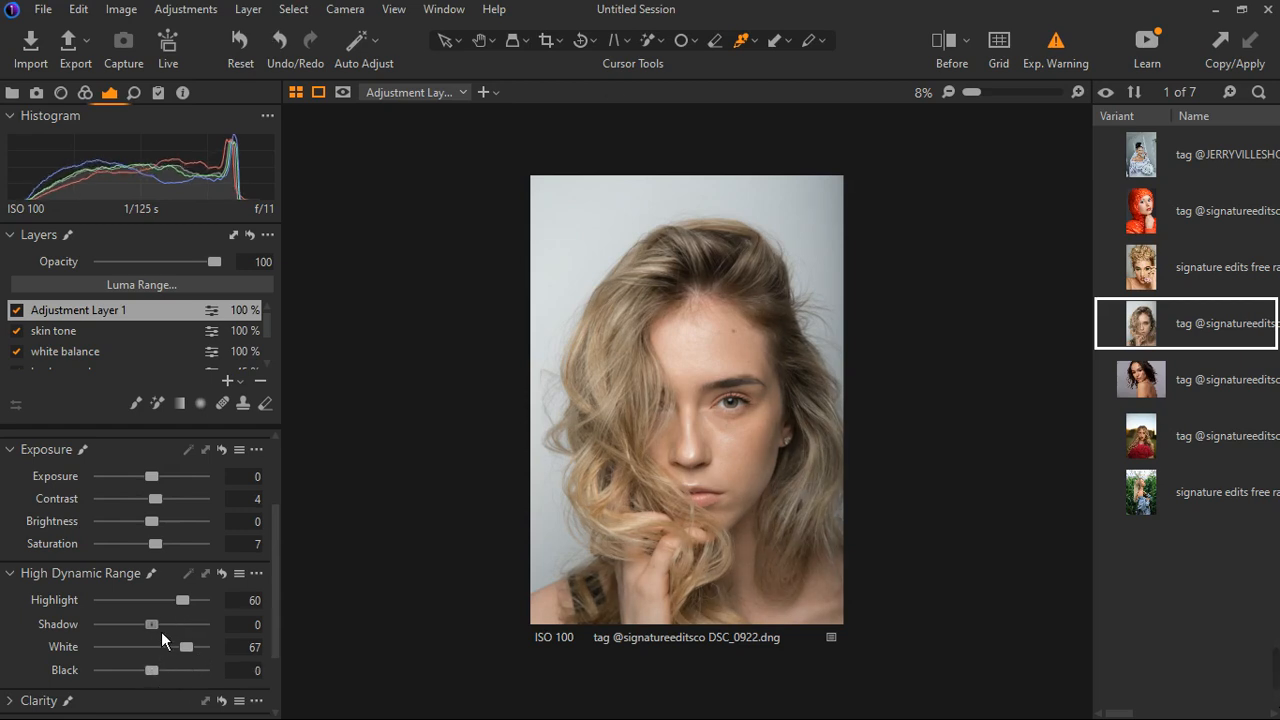
{"action": "left_click_drag", "start_coordinate": [161, 631], "coordinate": [155, 640]}
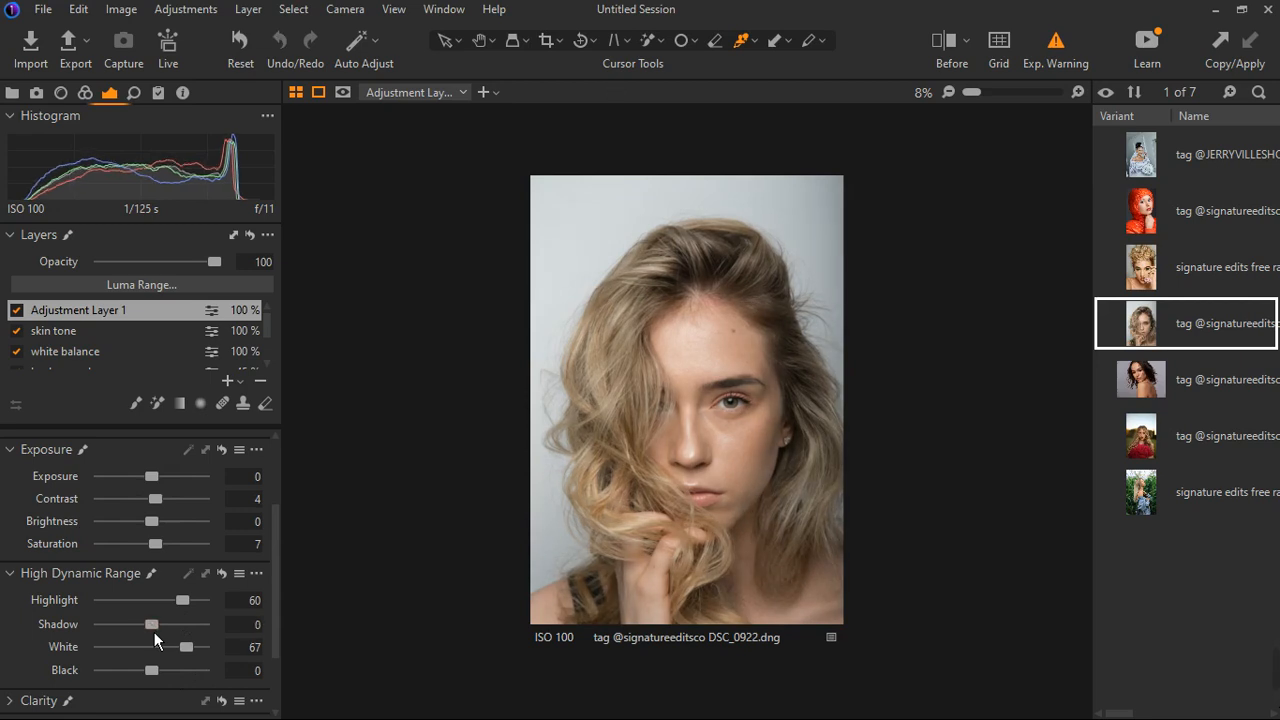
{"action": "double_click", "coordinate": [155, 640]}
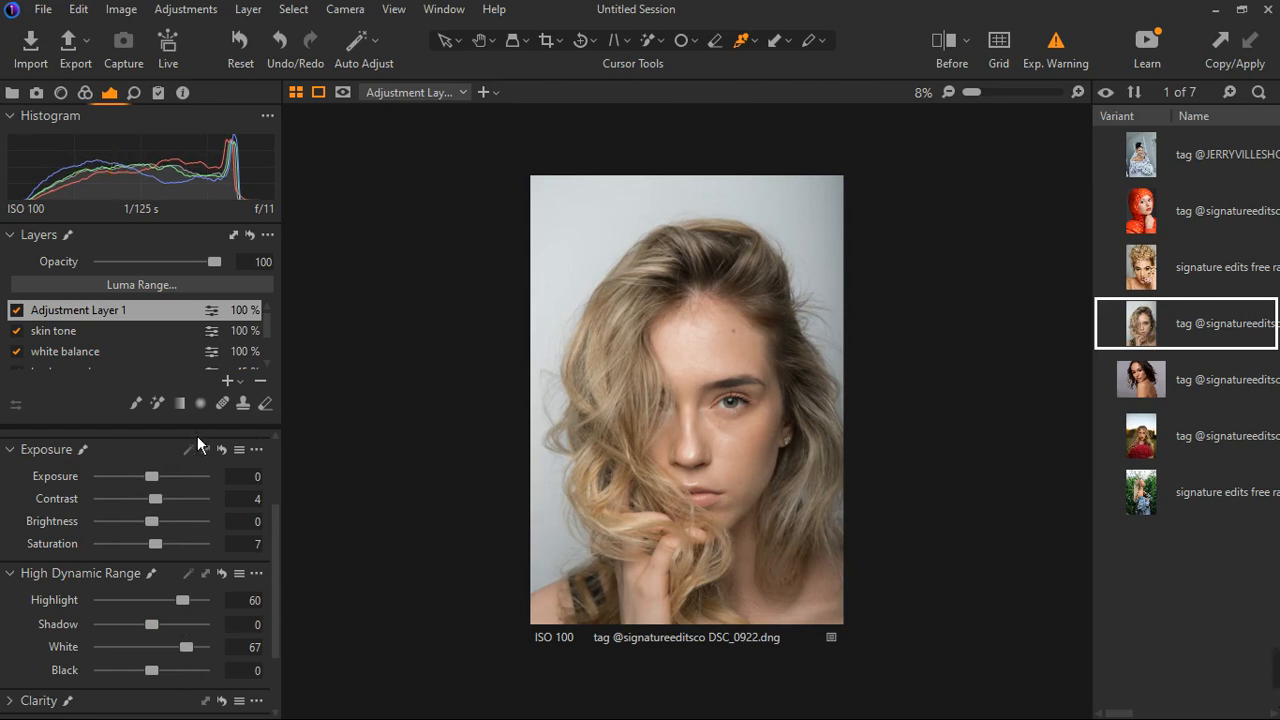
- Darken the 45 % background layer by setting its Exposure to -0.95 and Brightness to -6
{"action": "scroll", "coordinate": [75, 337], "scroll_direction": "down", "scroll_amount": 2}
{"action": "left_click", "coordinate": [68, 351]}
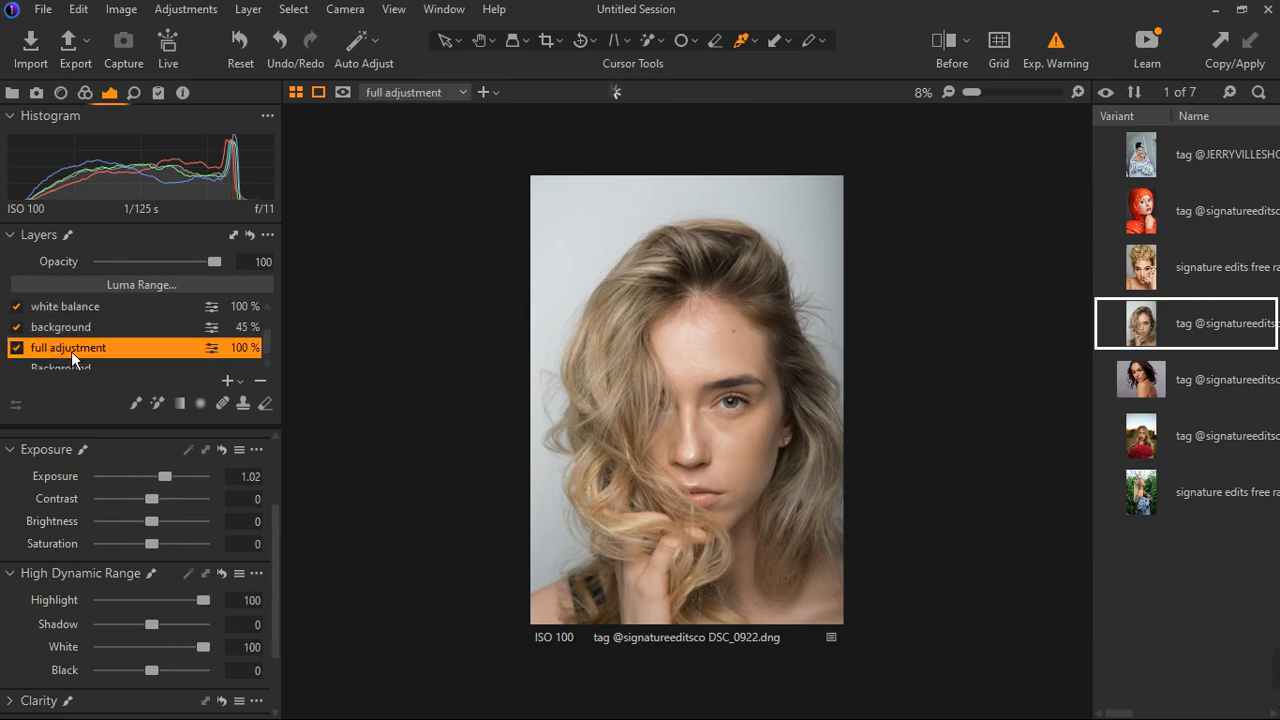
{"action": "left_click", "coordinate": [63, 329]}
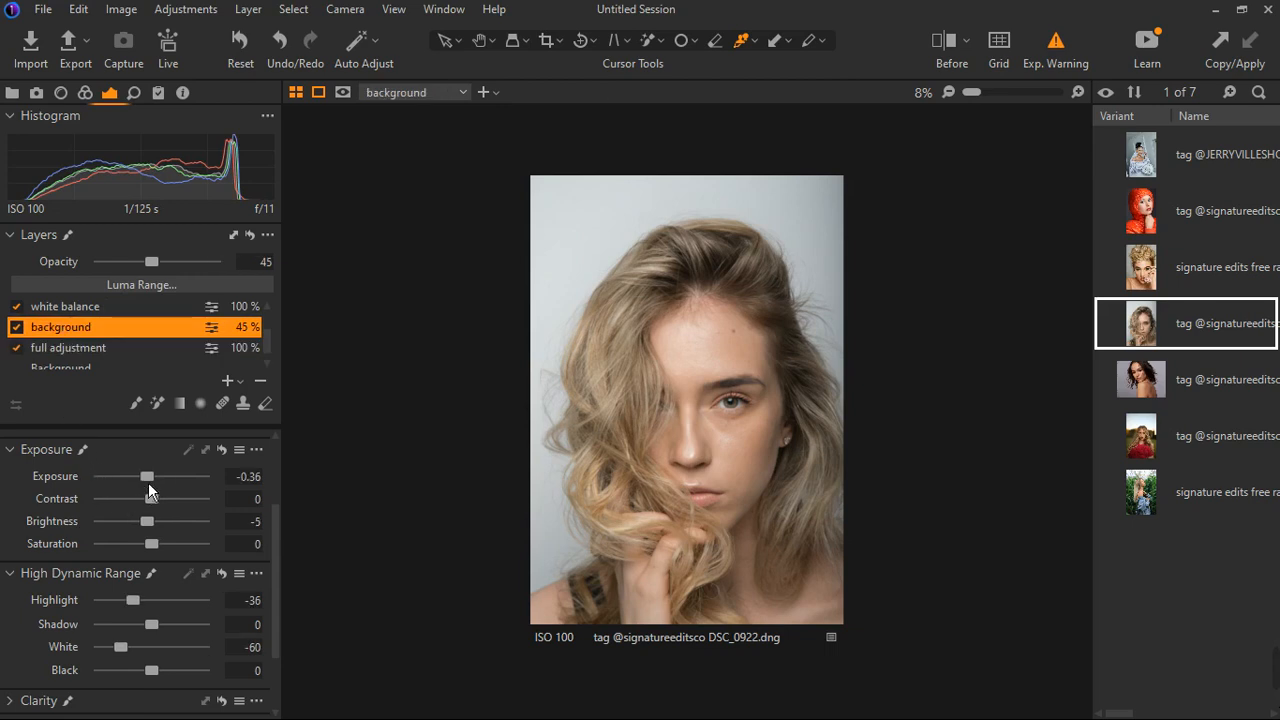
{"action": "left_click_drag", "start_coordinate": [150, 481], "coordinate": [140, 482]}
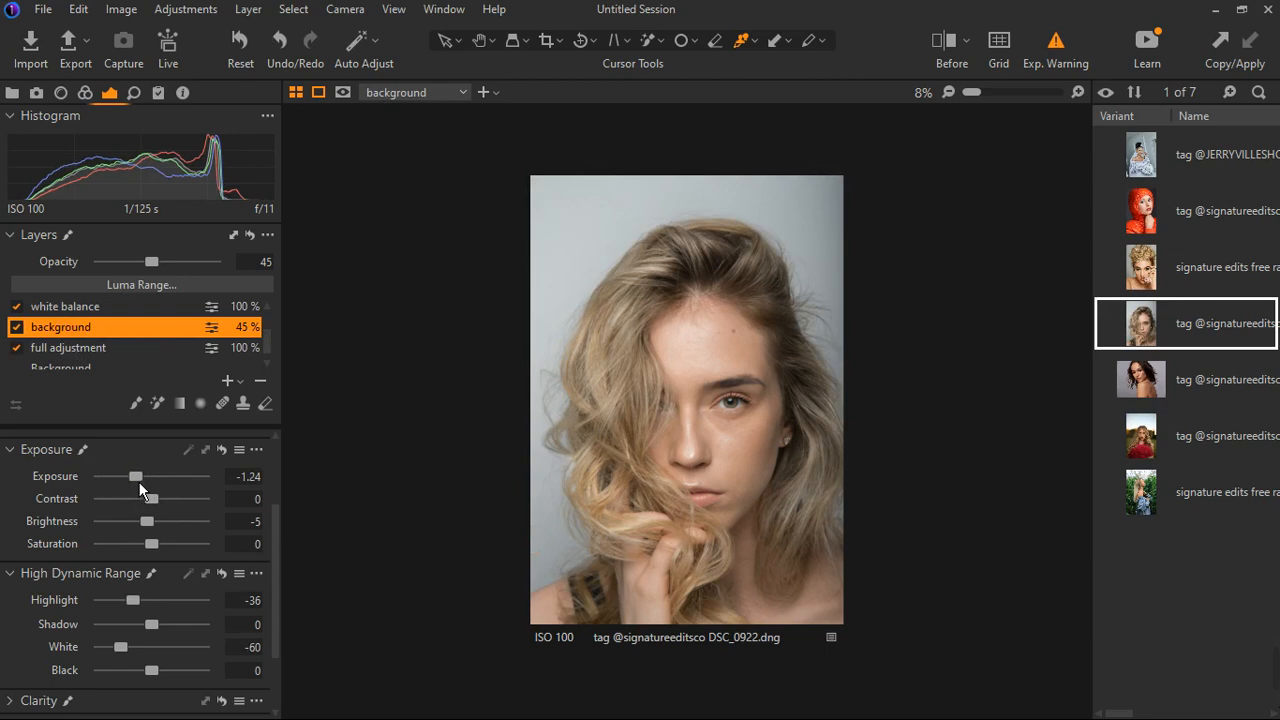
{"action": "left_click_drag", "start_coordinate": [134, 489], "coordinate": [146, 484]}
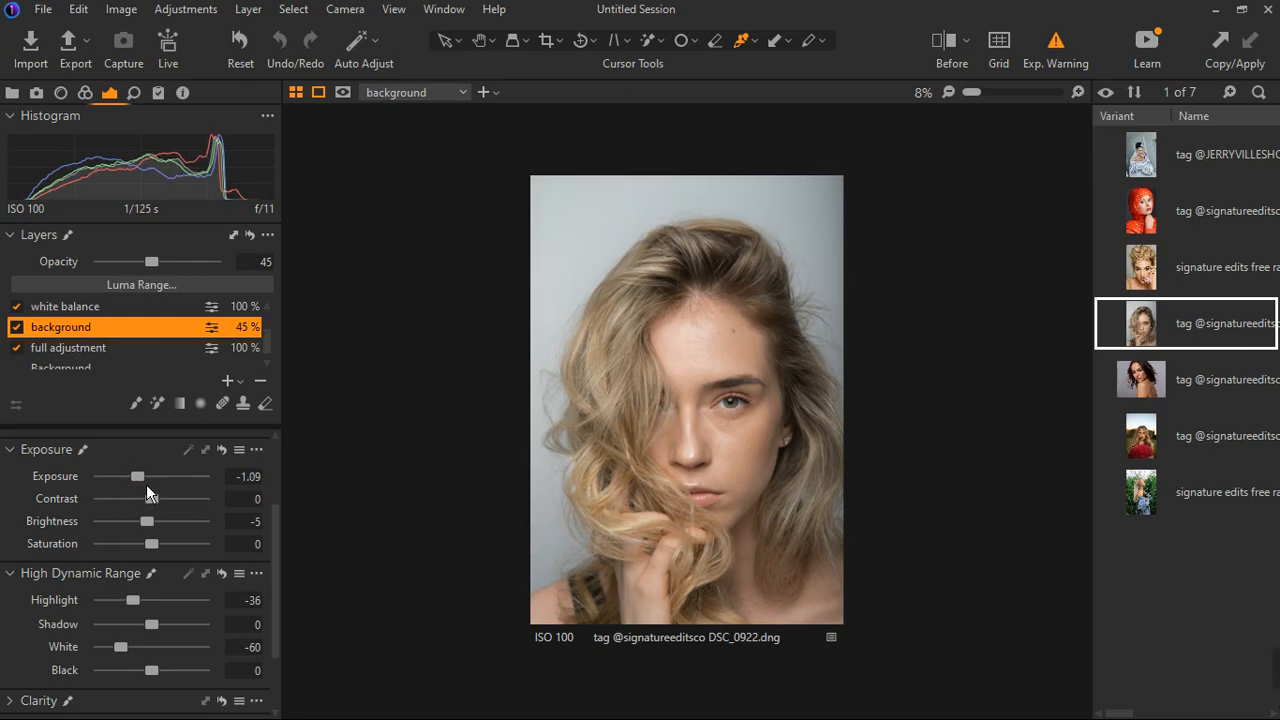
{"action": "left_click_drag", "start_coordinate": [147, 480], "coordinate": [149, 480]}
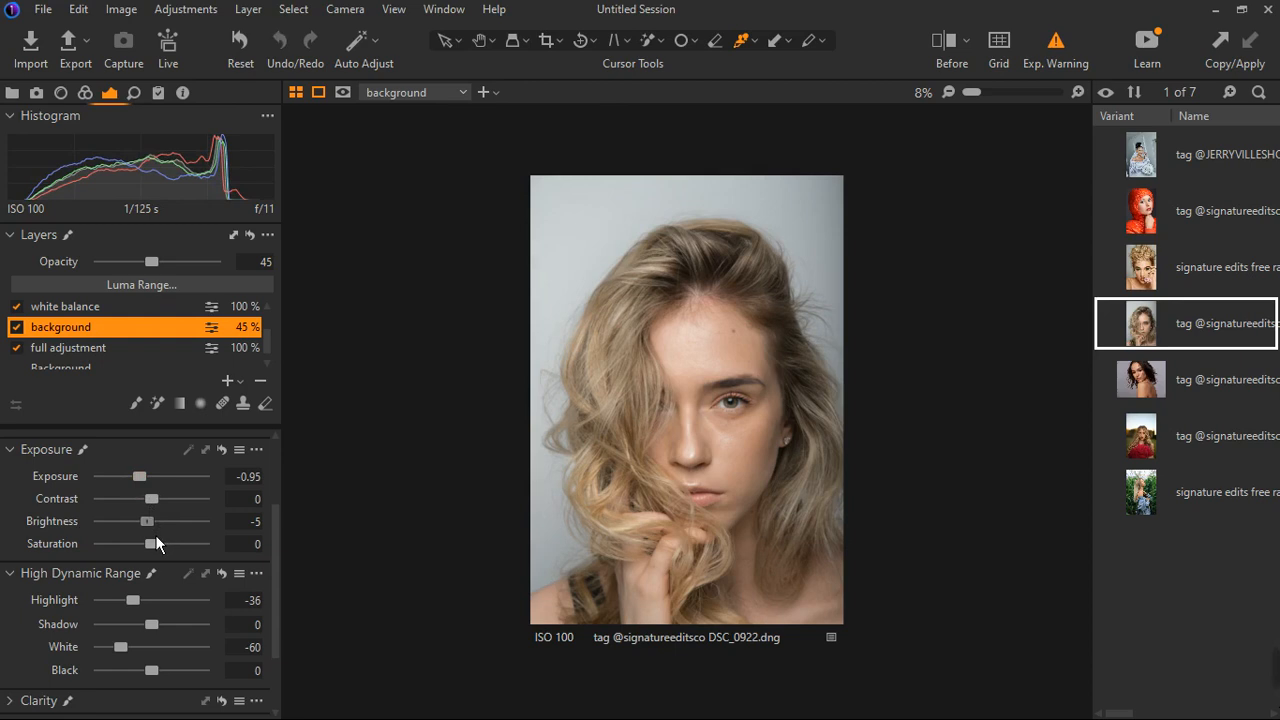
{"action": "left_click_drag", "start_coordinate": [156, 536], "coordinate": [154, 535]}
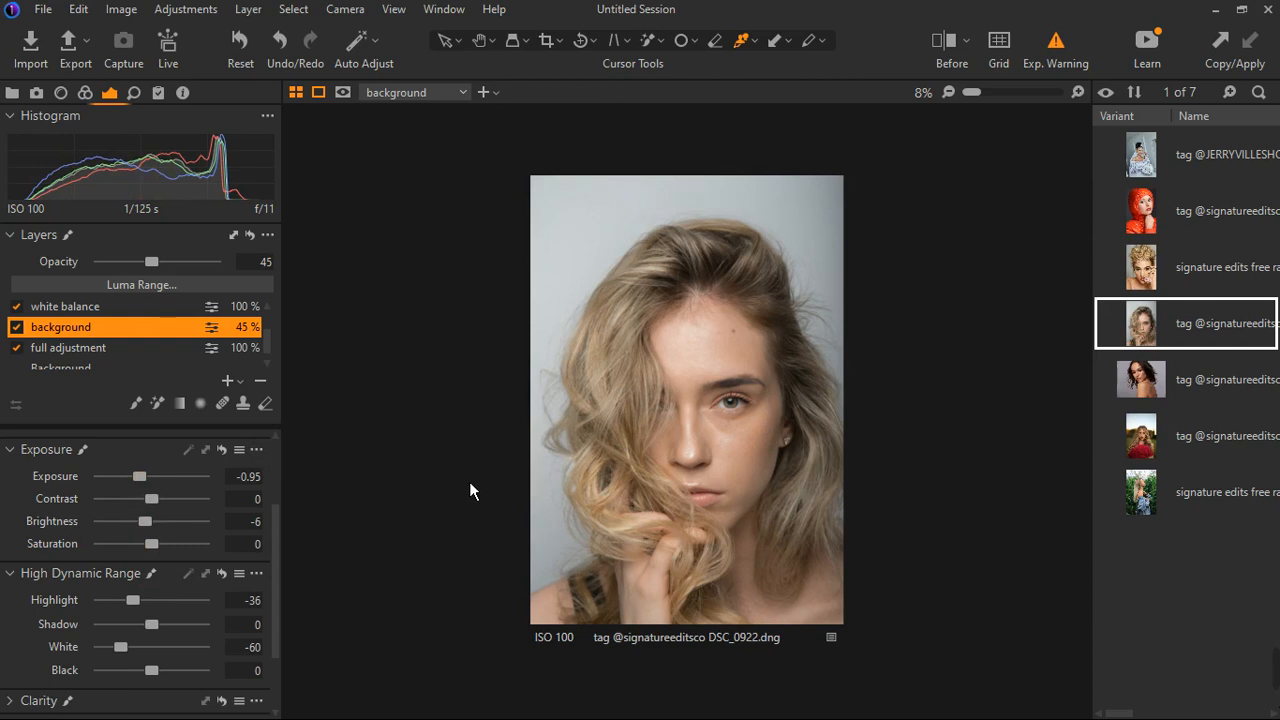
- Compare the portrait with the white balance layer off and on, both at full view and closer in on the face
{"action": "scroll", "coordinate": [92, 334], "scroll_direction": "down", "scroll_amount": 1}
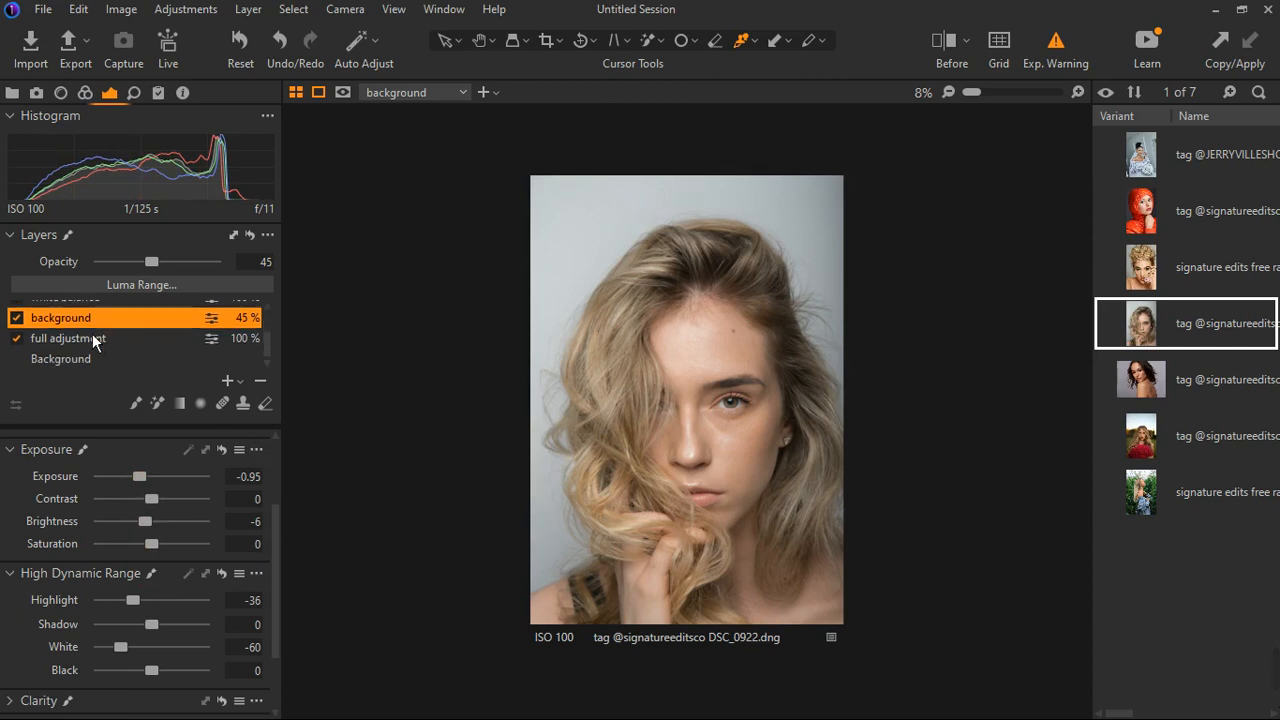
{"action": "scroll", "coordinate": [92, 334], "scroll_direction": "up", "scroll_amount": 3}
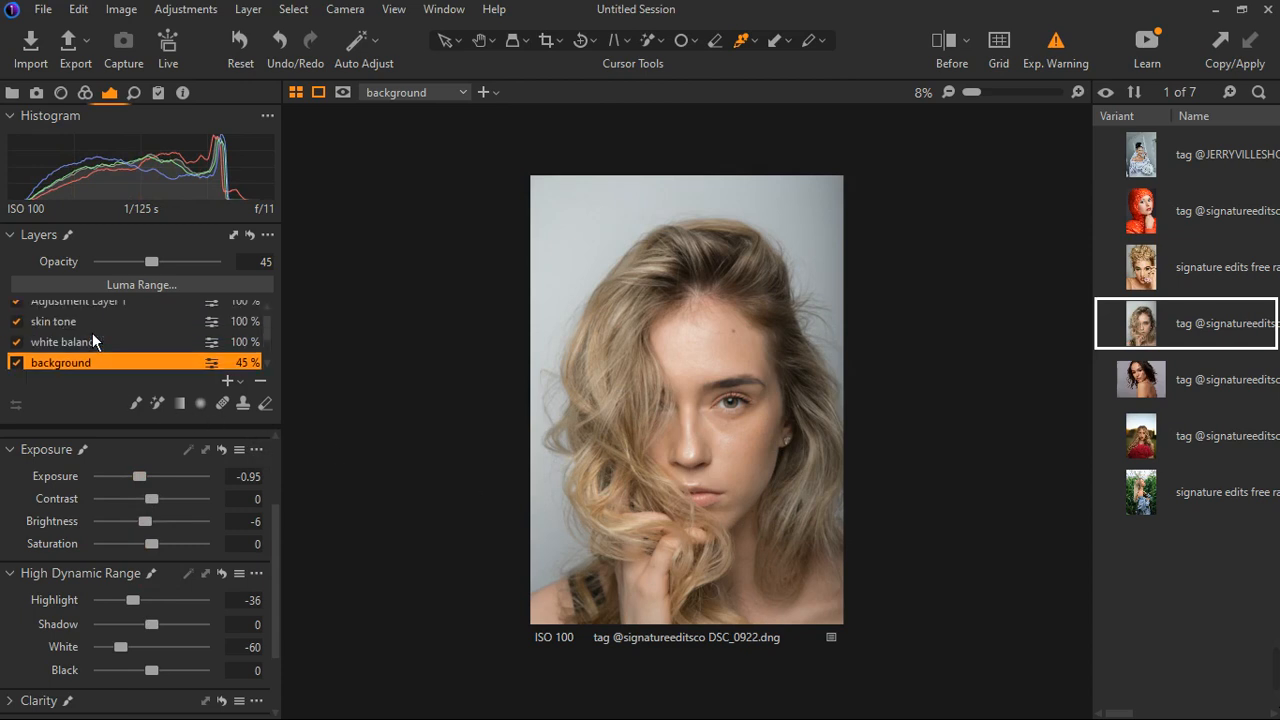
{"action": "left_click", "coordinate": [16, 342]}
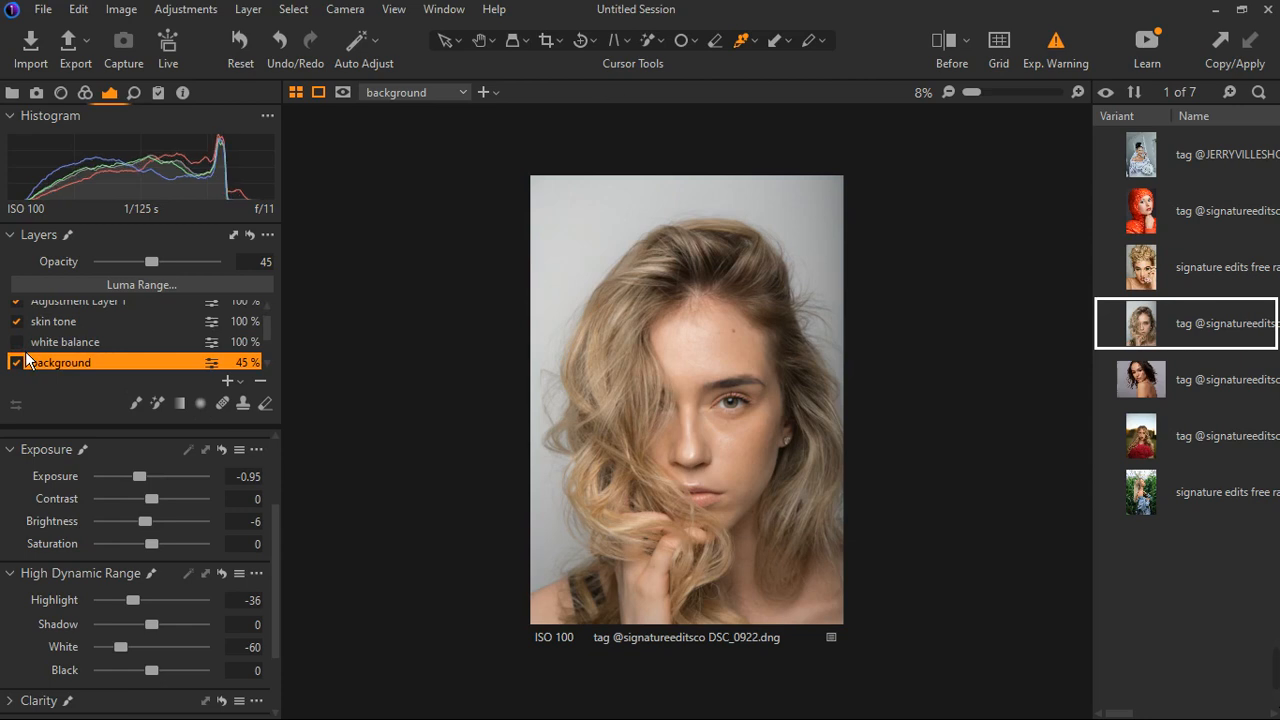
{"action": "key", "text": "ctrl+z"}
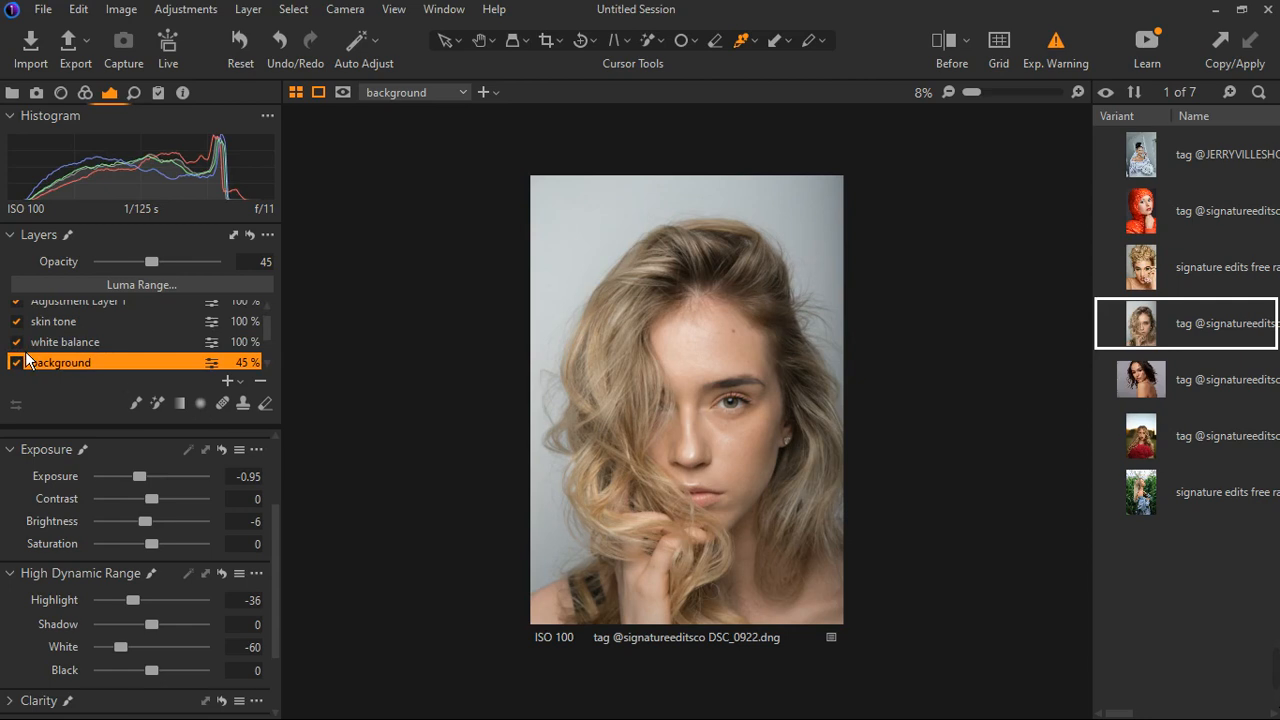
{"action": "left_click", "coordinate": [16, 342]}
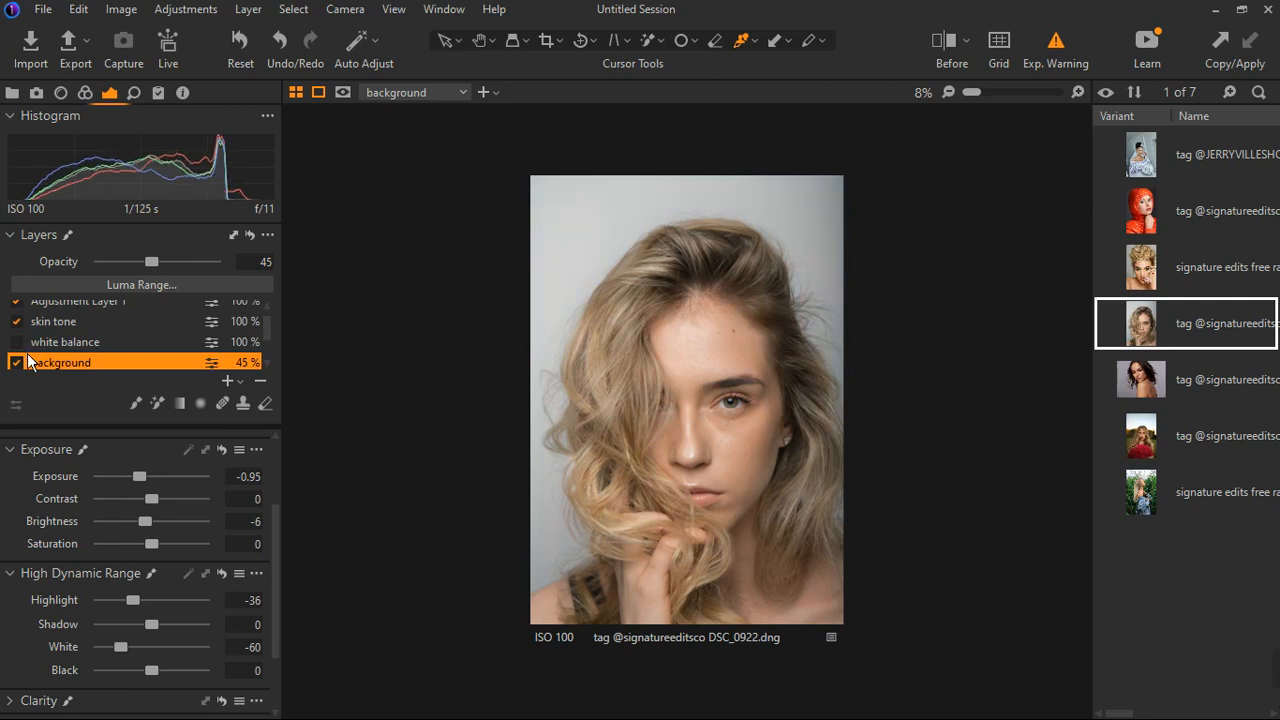
{"action": "scroll", "coordinate": [704, 497], "scroll_direction": "up", "scroll_amount": 1}
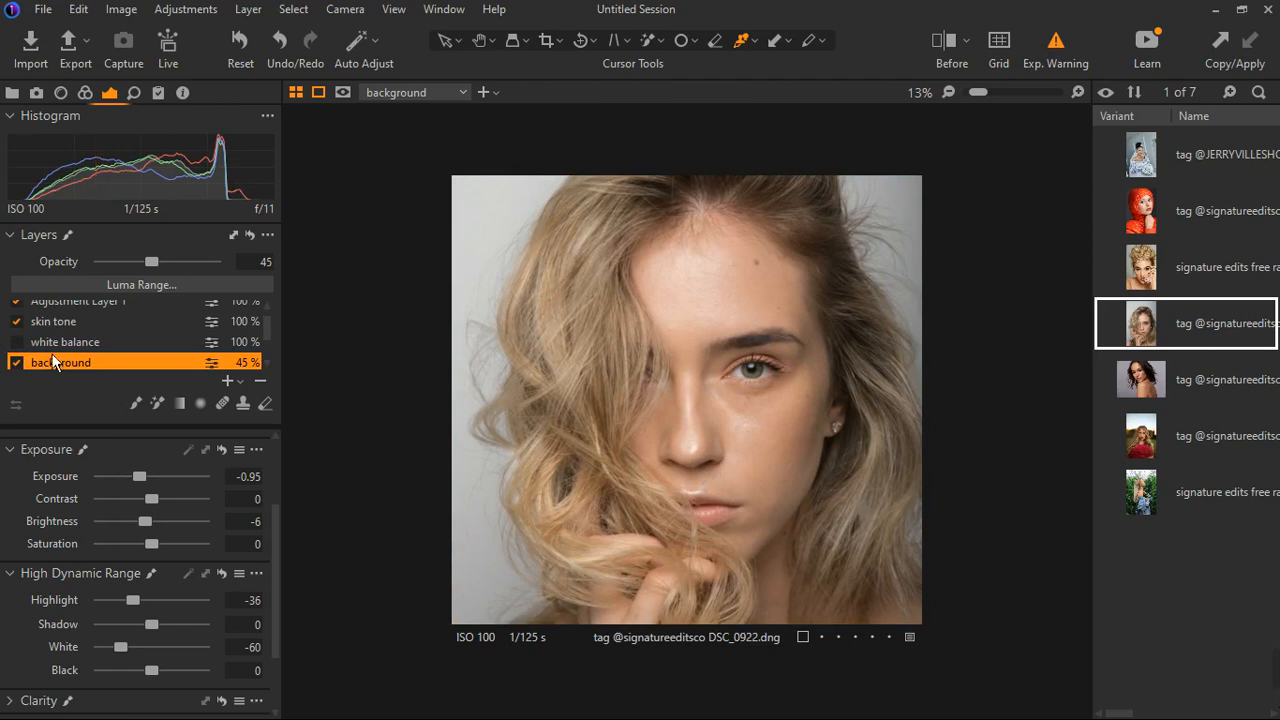
{"action": "left_click", "coordinate": [18, 344]}
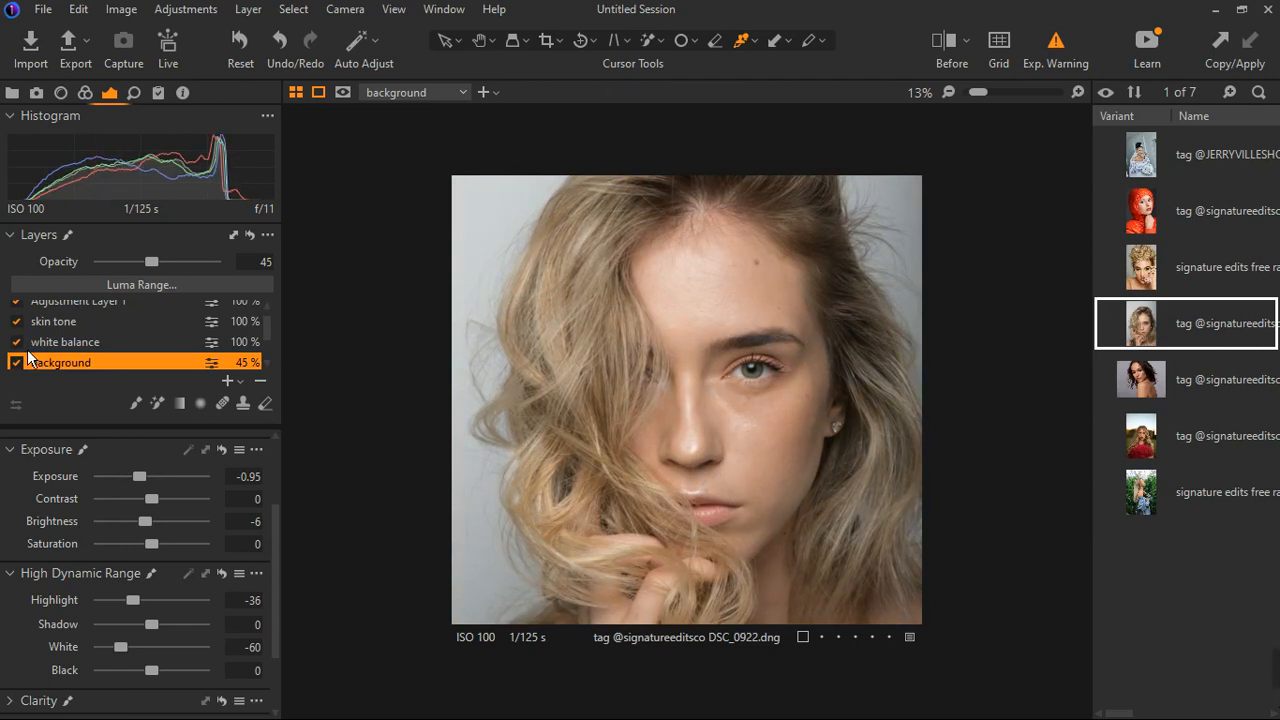
{"action": "left_click", "coordinate": [18, 343]}
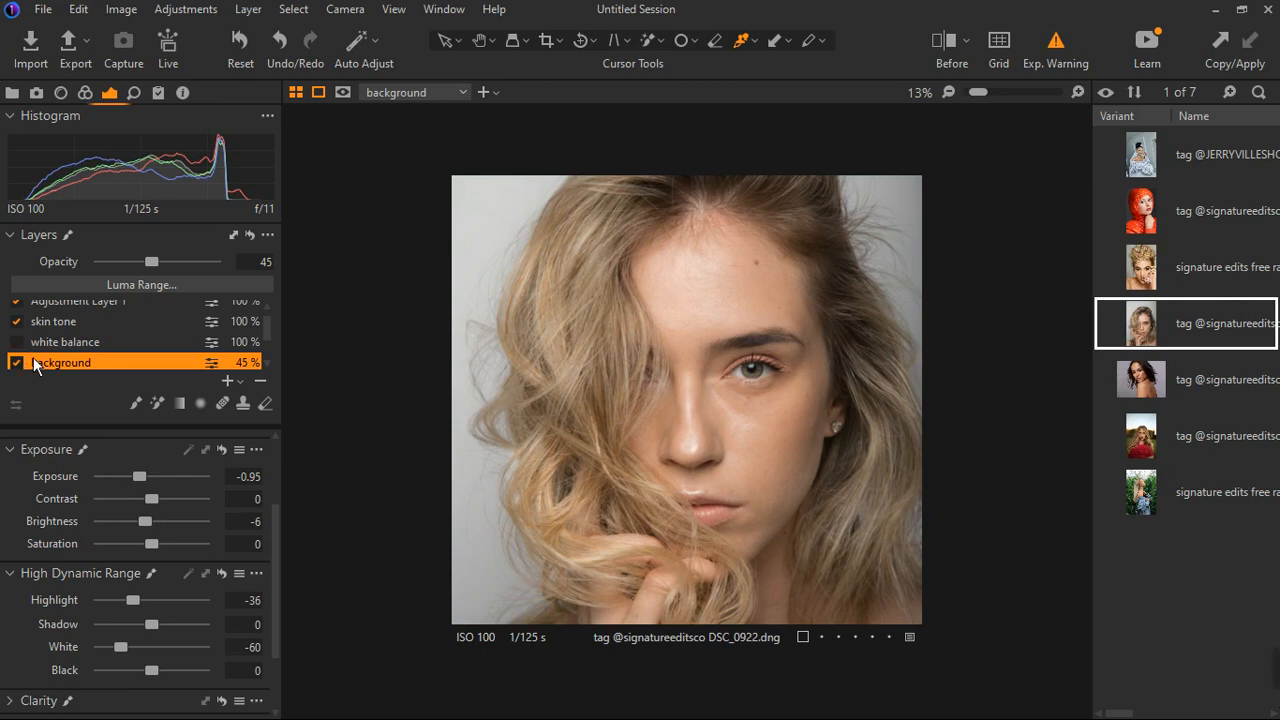
{"action": "scroll", "coordinate": [675, 320], "scroll_direction": "down", "scroll_amount": 2}
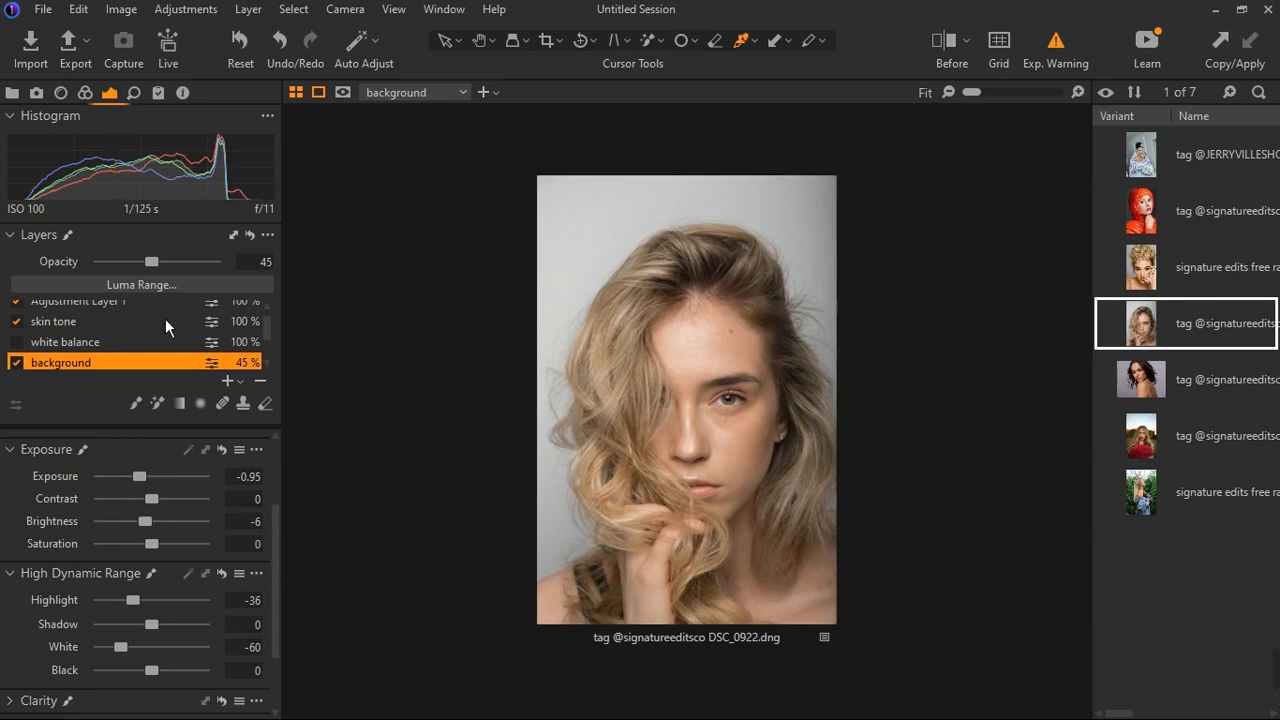
{"action": "left_click", "coordinate": [16, 342]}
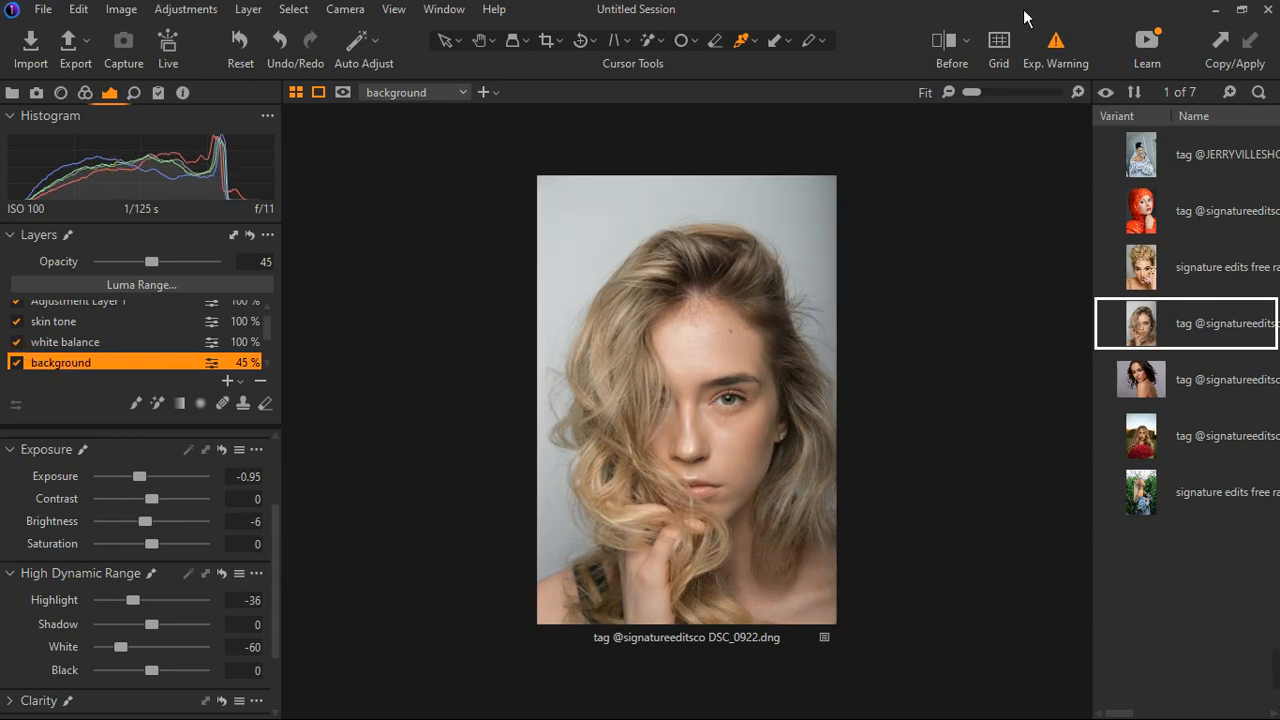
- Examine the white balance layer's effect in a split before/after view, switching the layer off and on and shifting the divider across the face
{"action": "left_click", "coordinate": [946, 48]}
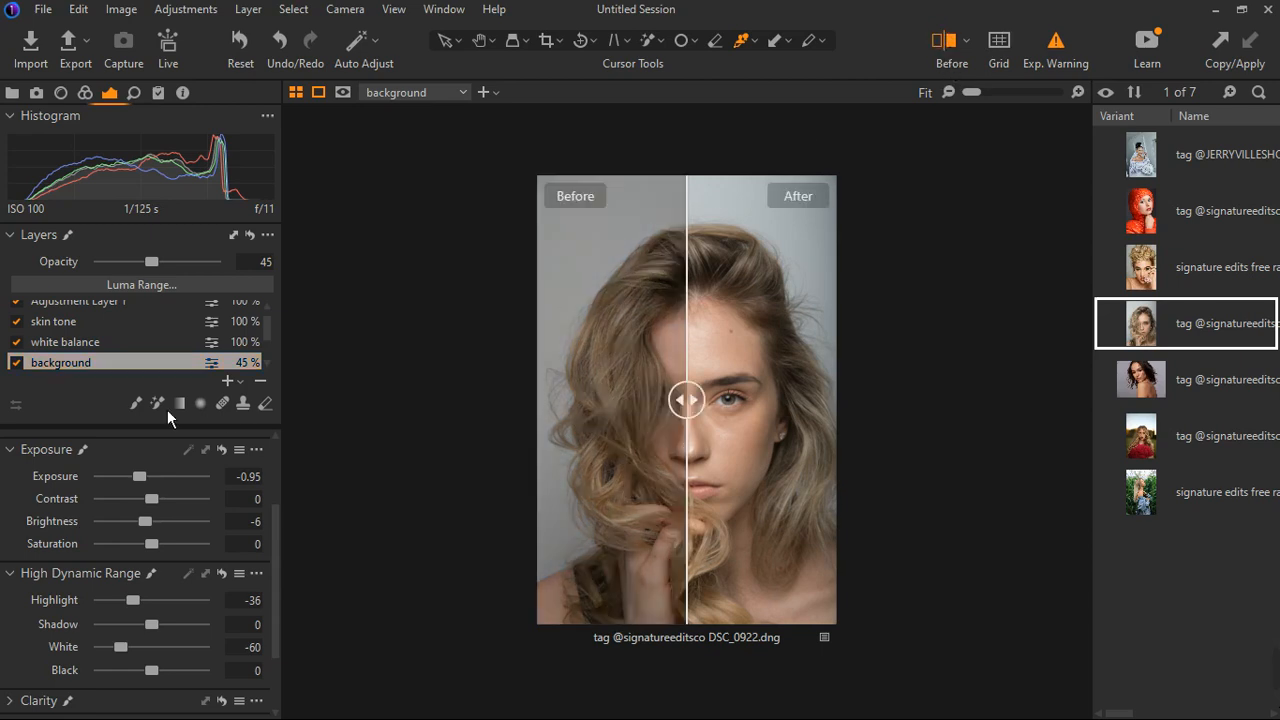
{"action": "left_click", "coordinate": [16, 342]}
{"action": "left_click", "coordinate": [16, 342]}
{"action": "left_click_drag", "start_coordinate": [690, 400], "coordinate": [719, 425]}
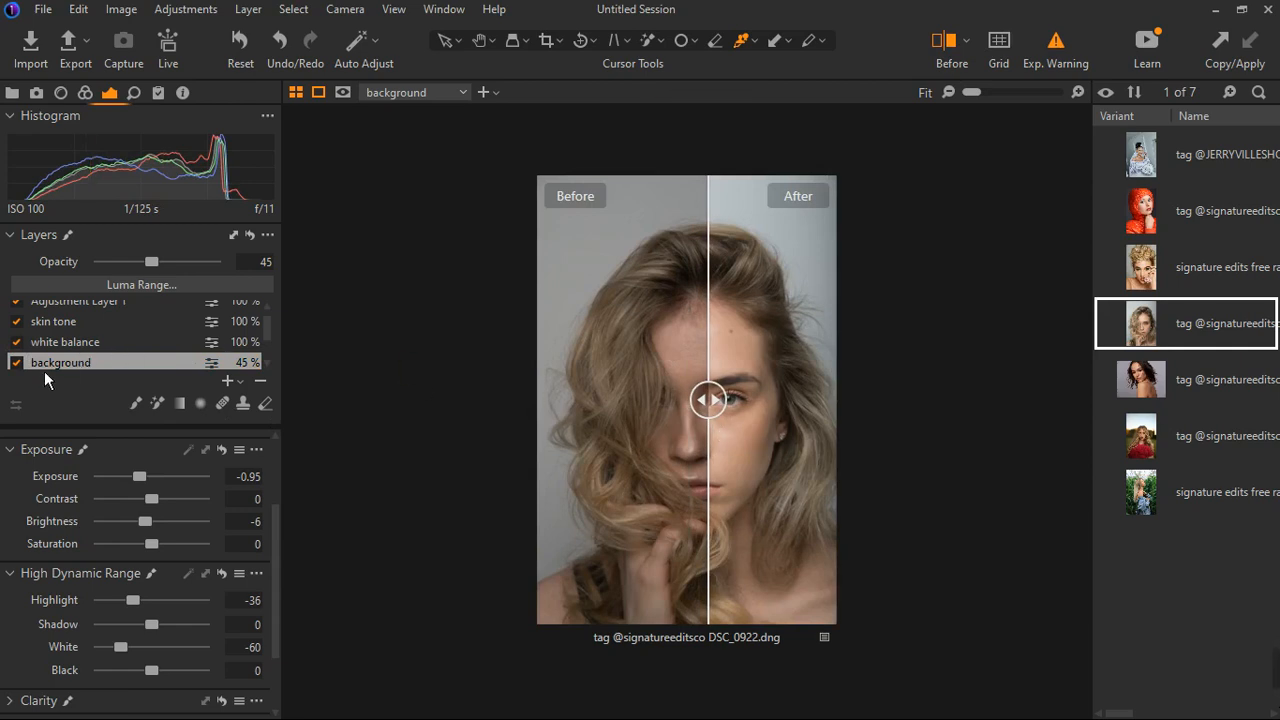
{"action": "left_click", "coordinate": [16, 342]}
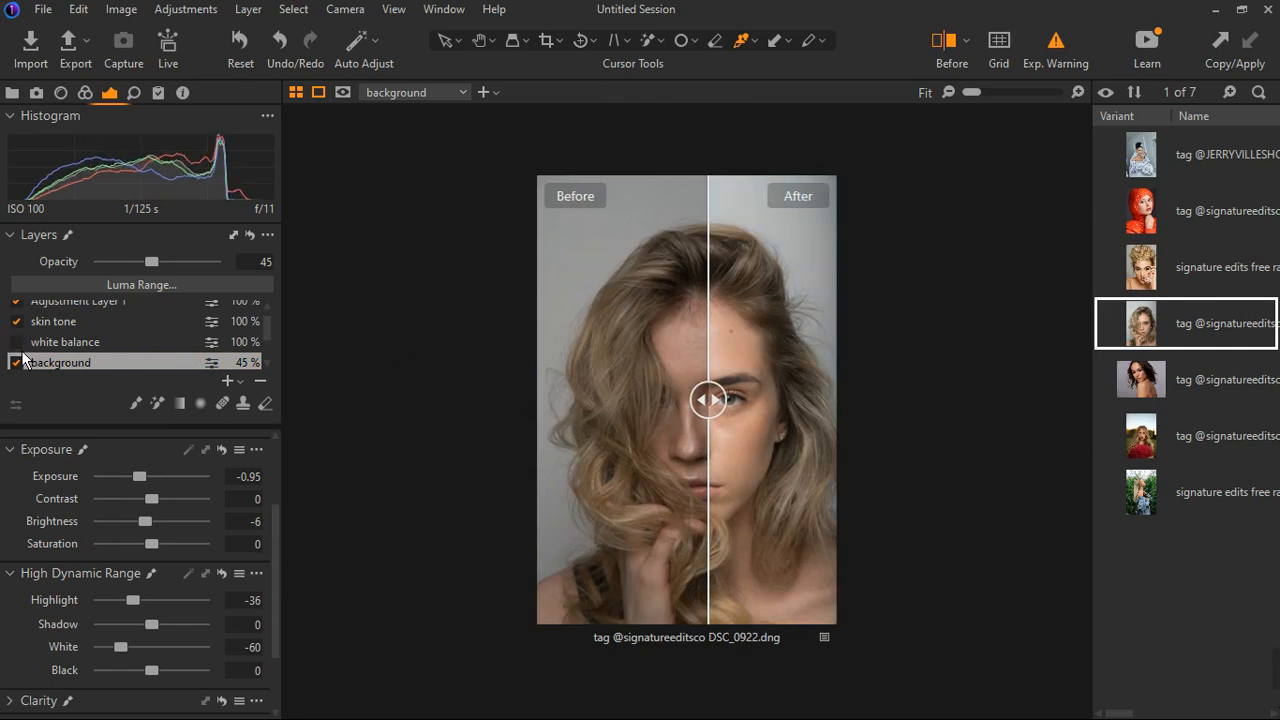
{"action": "mouse_move", "coordinate": [697, 401]}
{"action": "left_mouse_down"}
{"action": "mouse_move", "coordinate": [665, 416]}
{"action": "mouse_move", "coordinate": [726, 420]}
{"action": "mouse_move", "coordinate": [660, 422]}
{"action": "mouse_move", "coordinate": [689, 420]}
{"action": "left_mouse_up"}
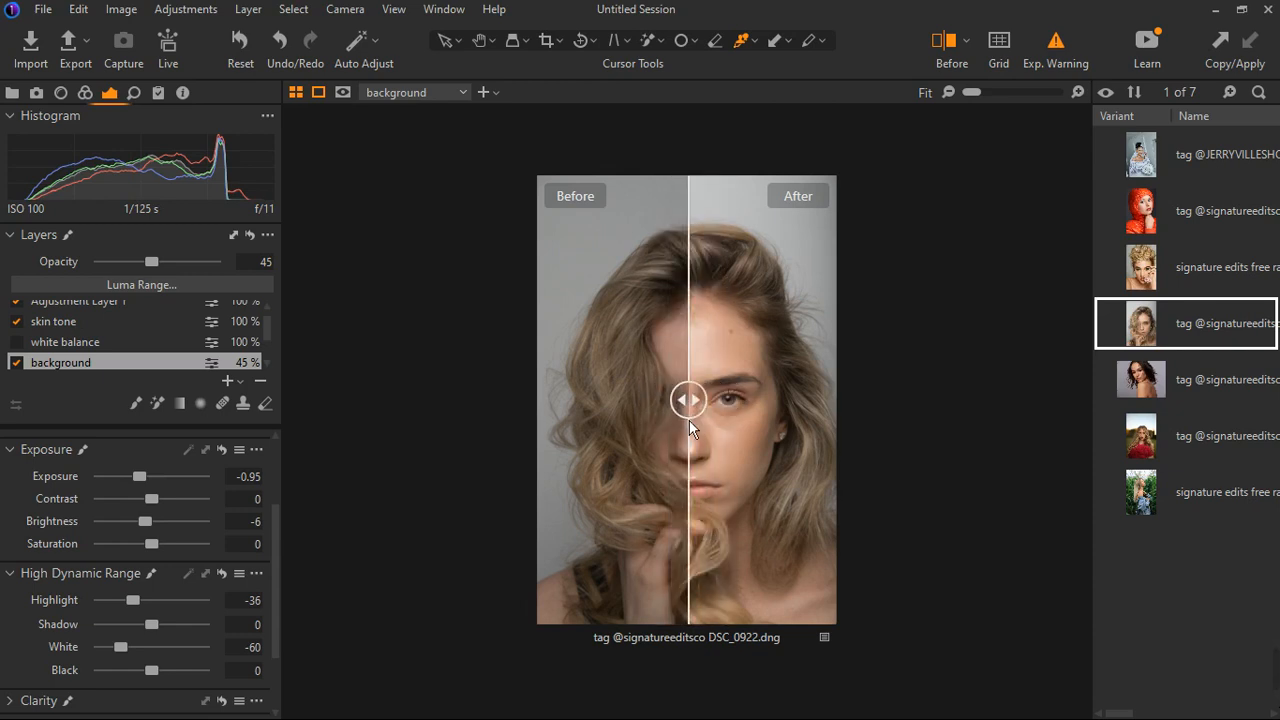
{"action": "left_click", "coordinate": [16, 342]}
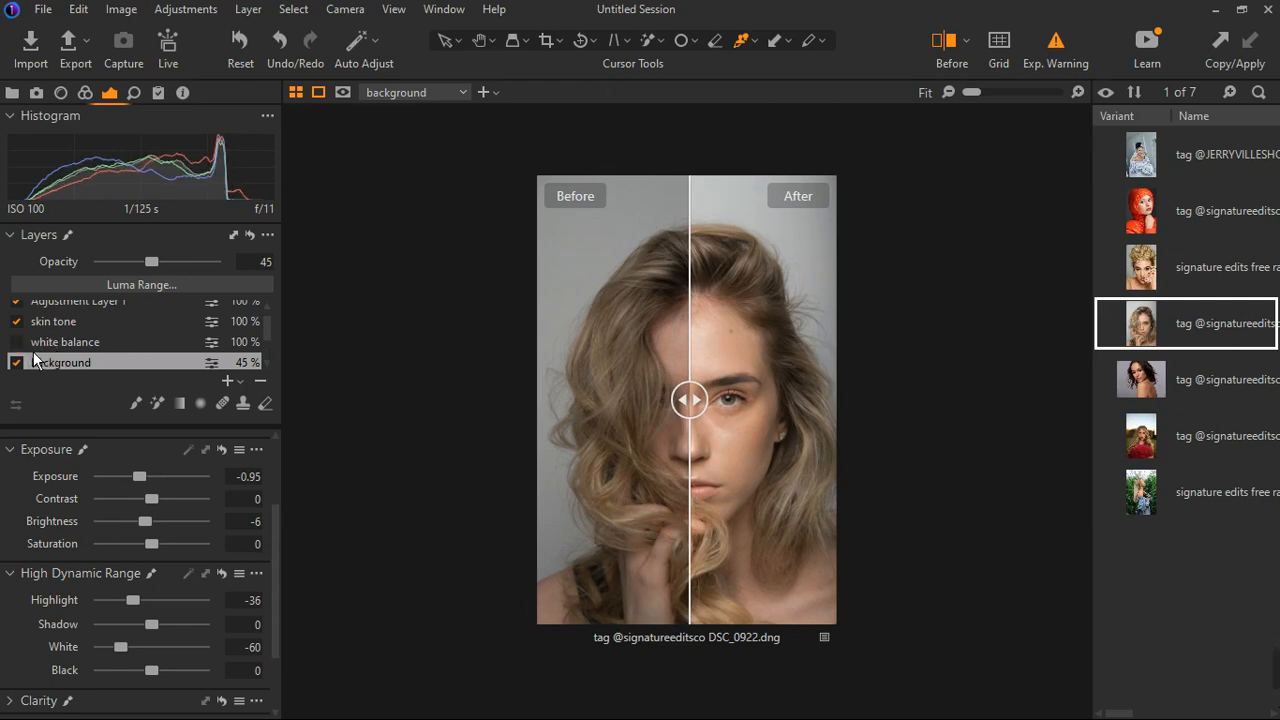
{"action": "left_click", "coordinate": [15, 342]}
- Reduce the white balance layer's opacity to 50 % and sweep the before/after divider to show the whole edited portrait
{"action": "left_click", "coordinate": [60, 345]}
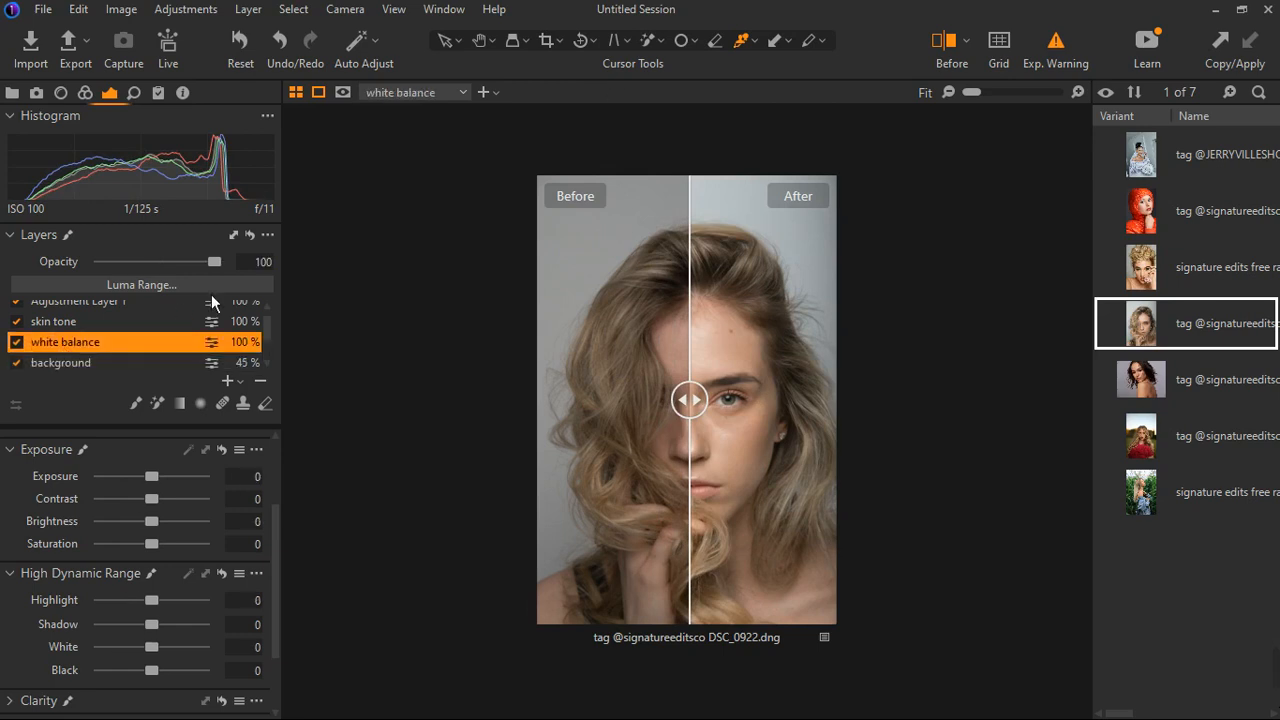
{"action": "left_click_drag", "start_coordinate": [229, 269], "coordinate": [181, 272]}
{"action": "scroll", "coordinate": [181, 272], "scroll_direction": "down", "scroll_amount": 1}
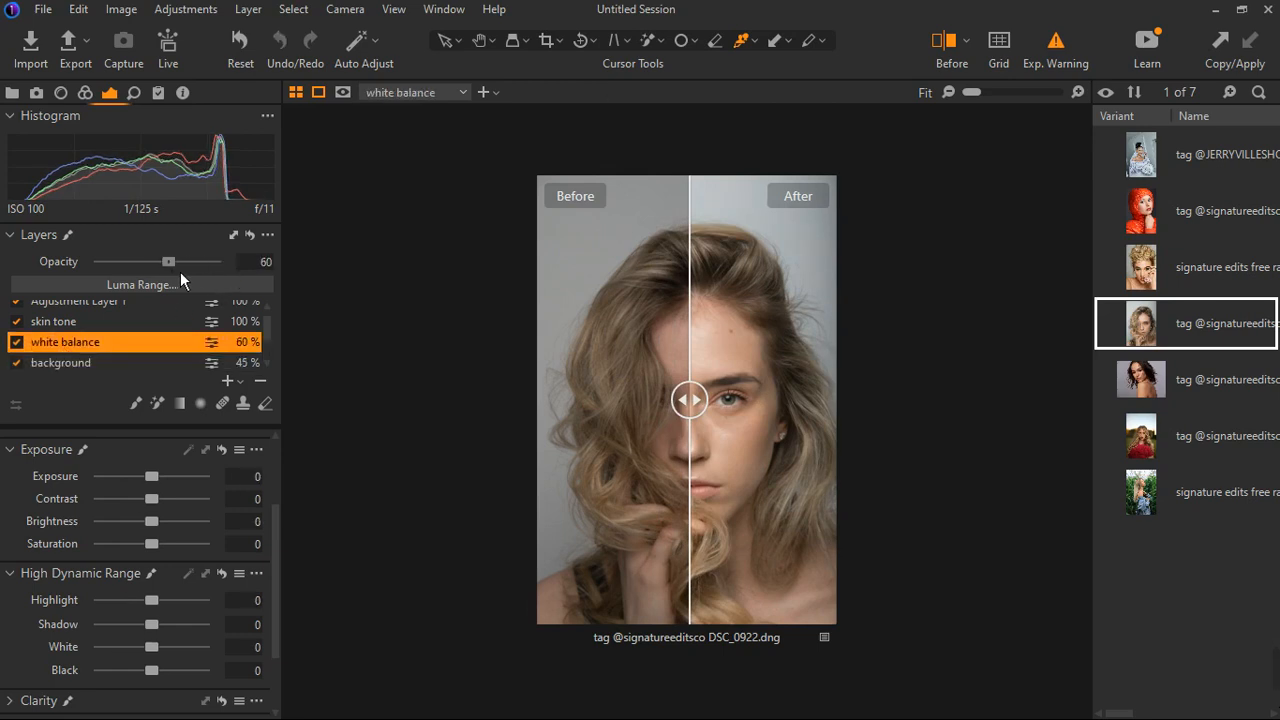
{"action": "left_click_drag", "start_coordinate": [180, 271], "coordinate": [170, 271]}
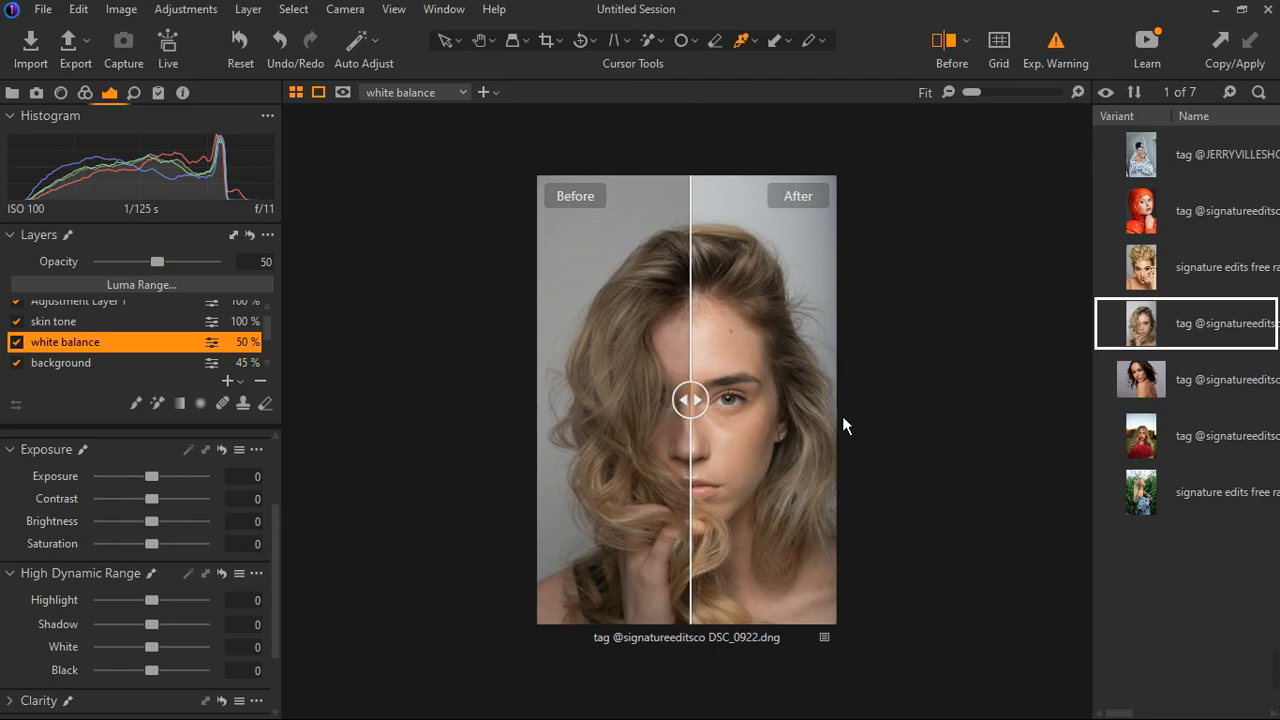
{"action": "left_click_drag", "start_coordinate": [842, 416], "coordinate": [209, 406]}
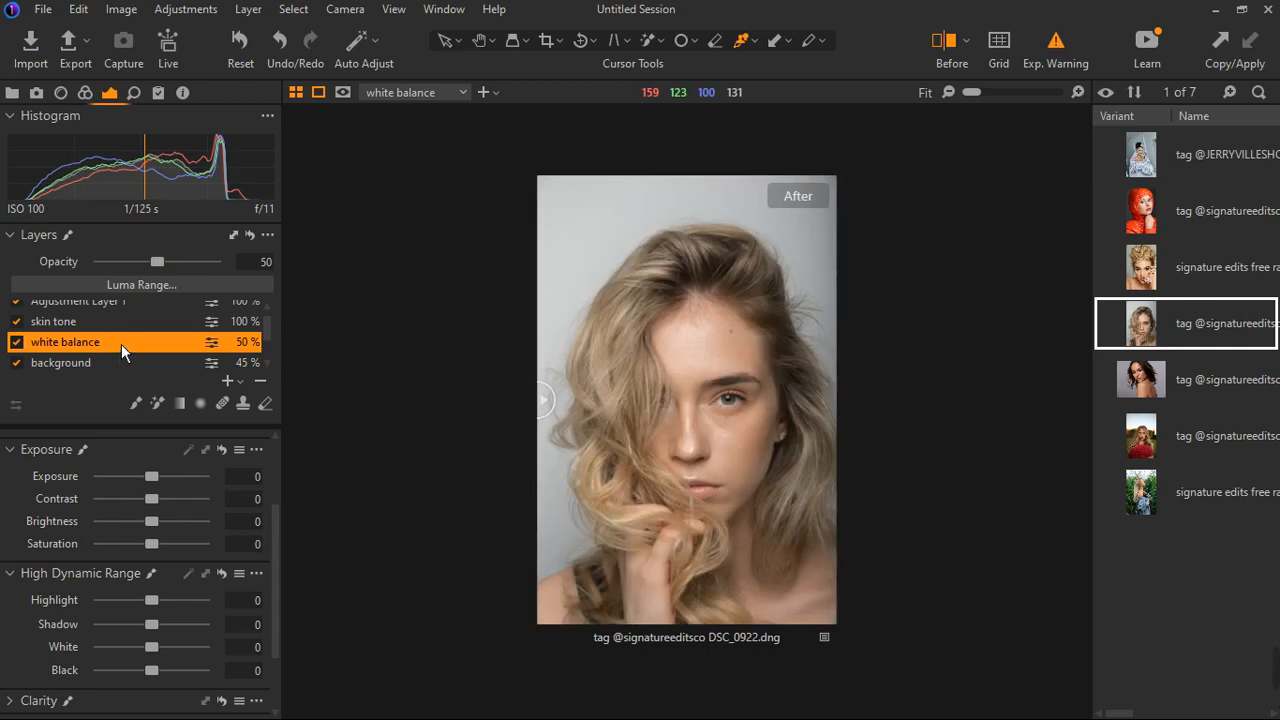
- Soften Adjustment Layer 1 by setting Highlight to 44, White to 44 and its opacity to 98 %, checking against the original
{"action": "scroll", "coordinate": [121, 344], "scroll_direction": "up", "scroll_amount": 1}
{"action": "left_click", "coordinate": [109, 319]}
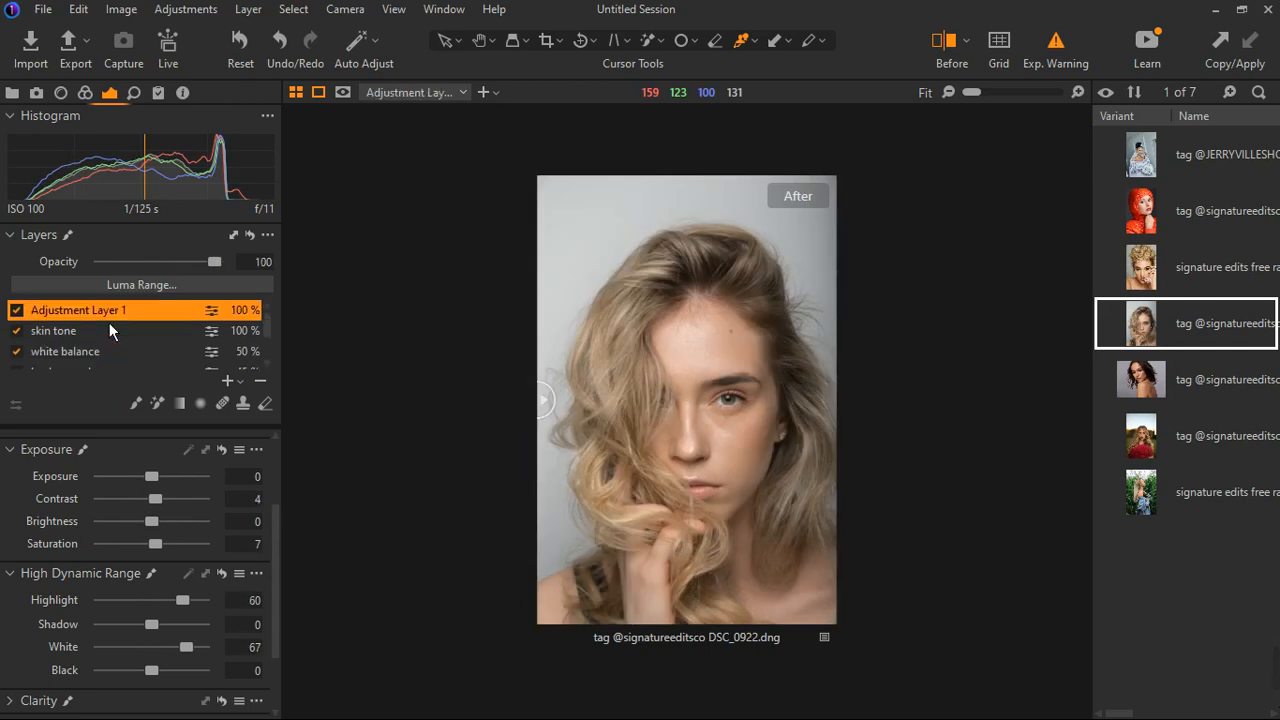
{"action": "left_click_drag", "start_coordinate": [191, 607], "coordinate": [183, 608]}
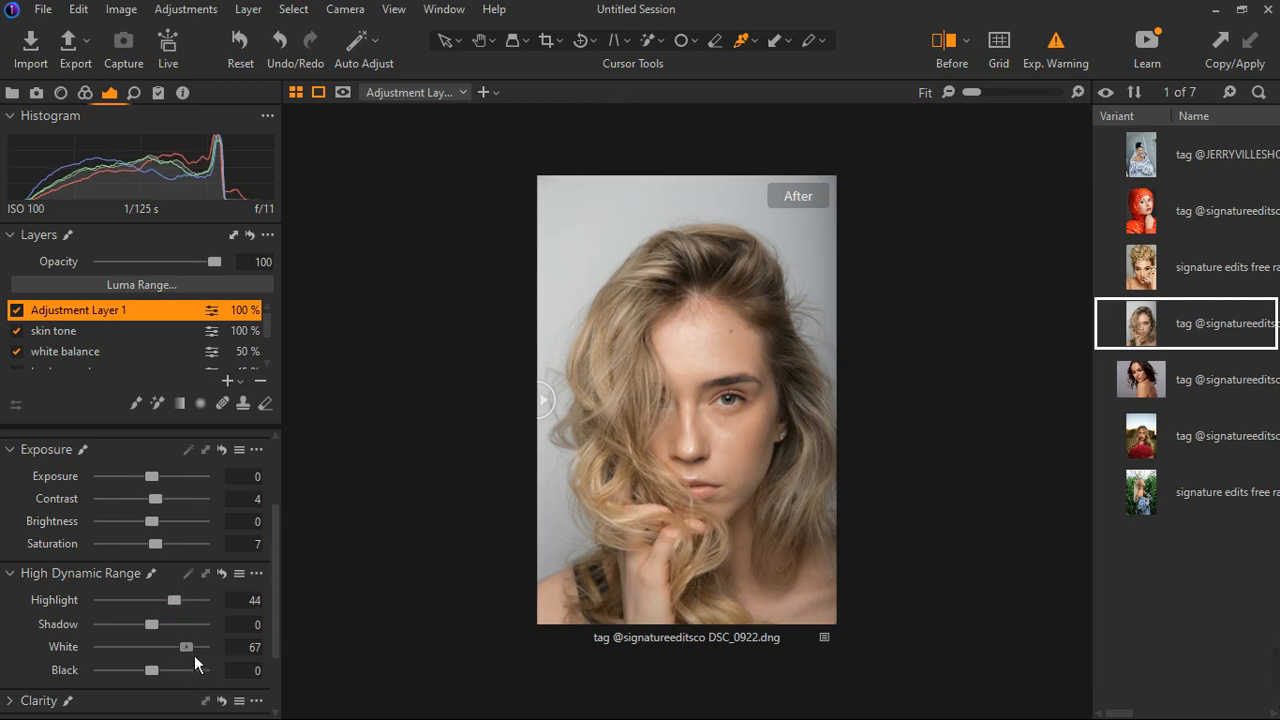
{"action": "left_click_drag", "start_coordinate": [194, 656], "coordinate": [183, 656]}
{"action": "left_click_drag", "start_coordinate": [220, 268], "coordinate": [218, 268]}
{"action": "left_click_drag", "start_coordinate": [552, 414], "coordinate": [809, 426]}
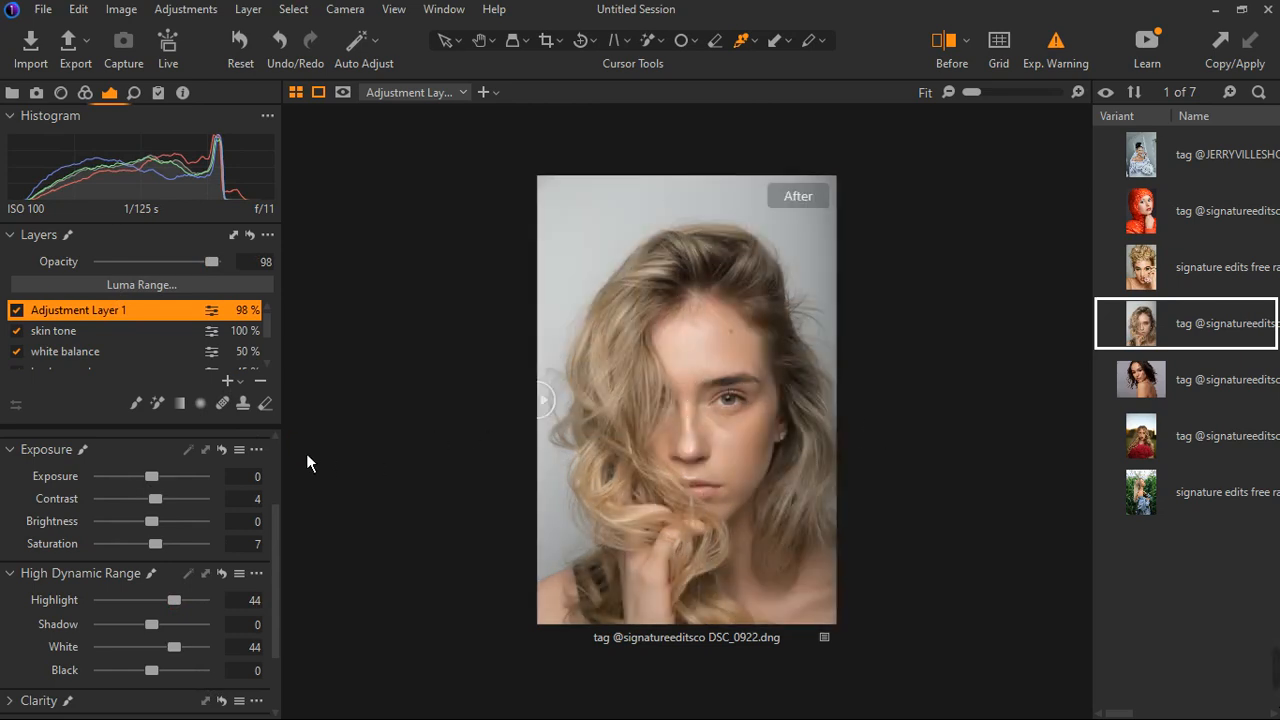